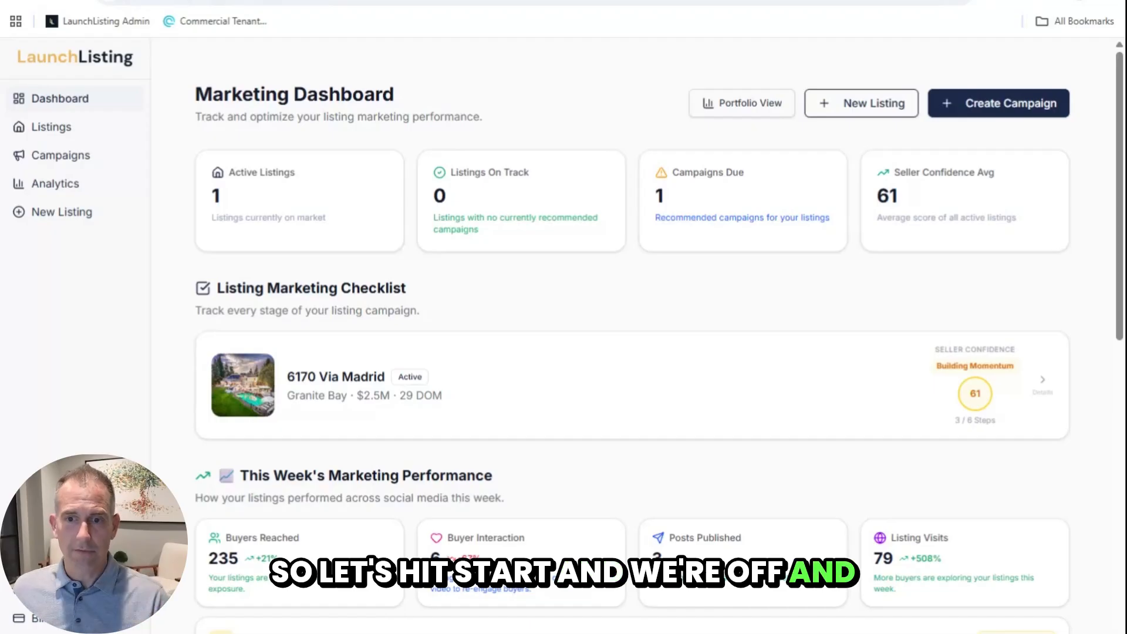
click(838, 103)
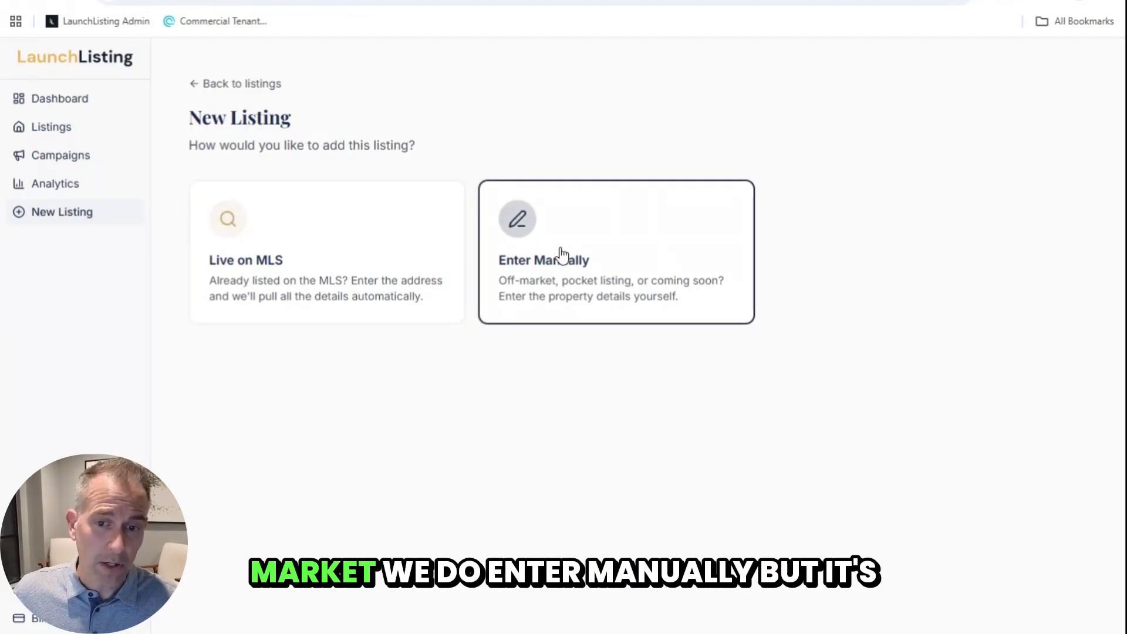
click(312, 255)
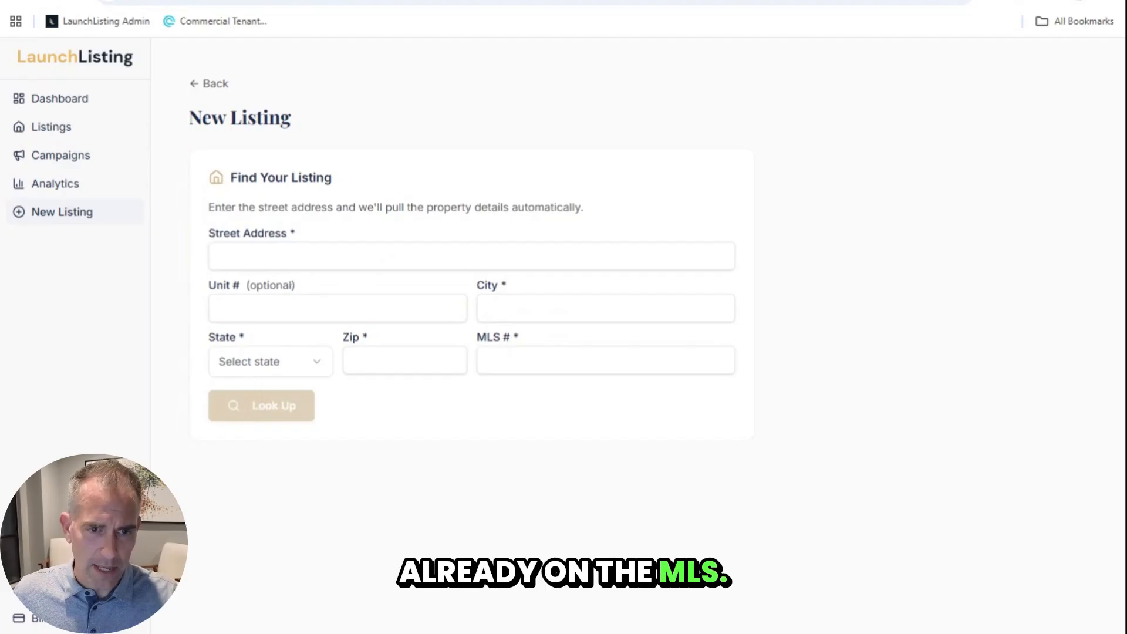
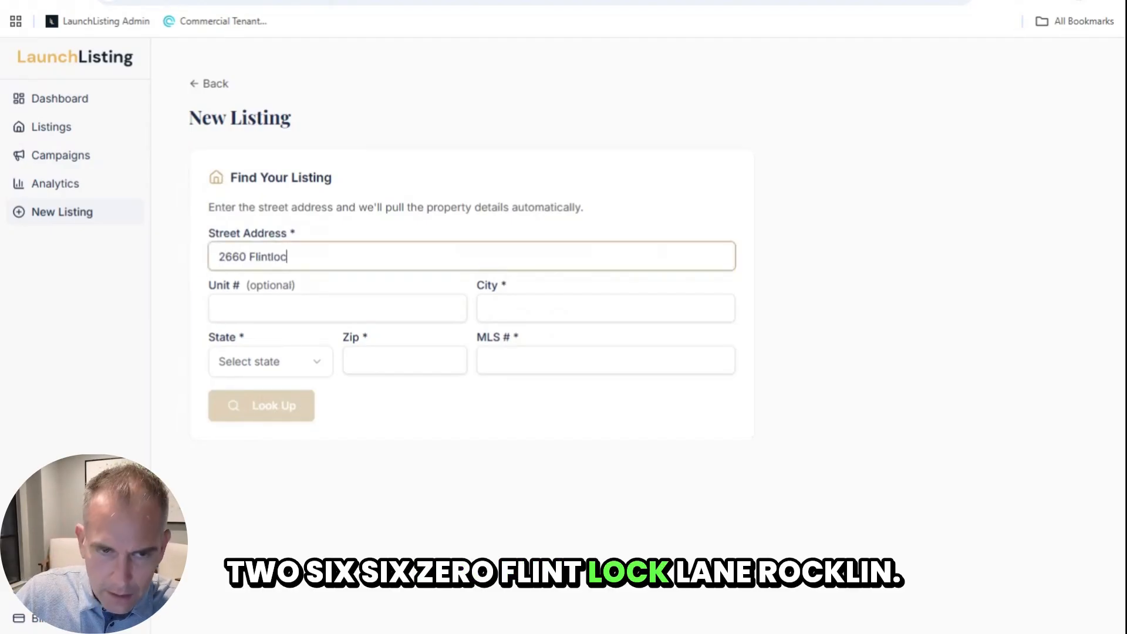
key(Tab)
key(Tab)
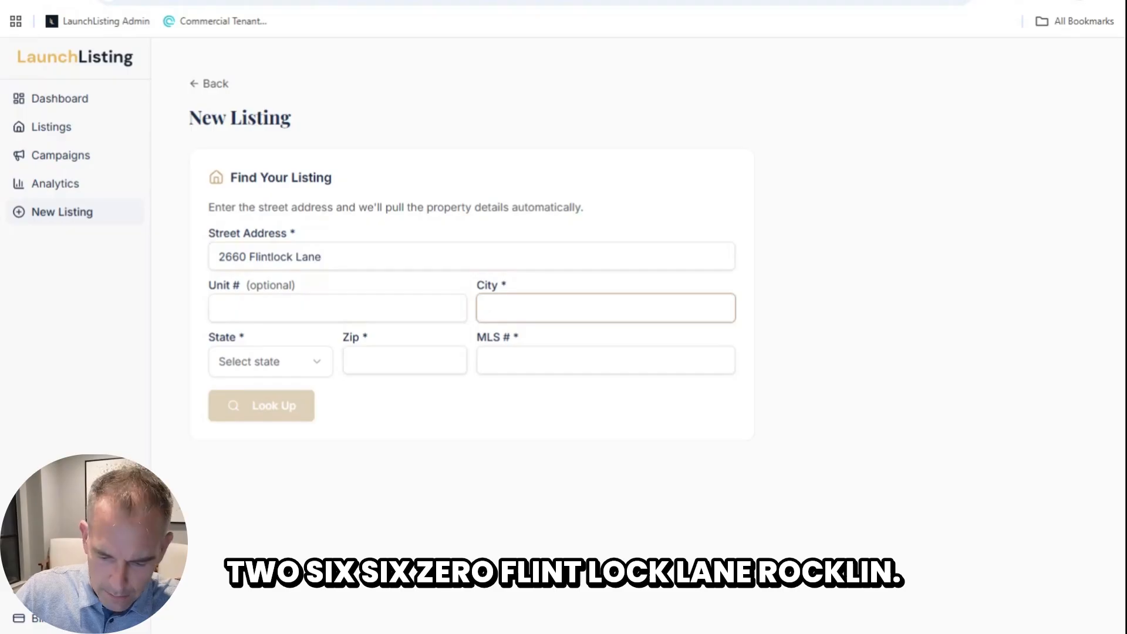
text(Rock)
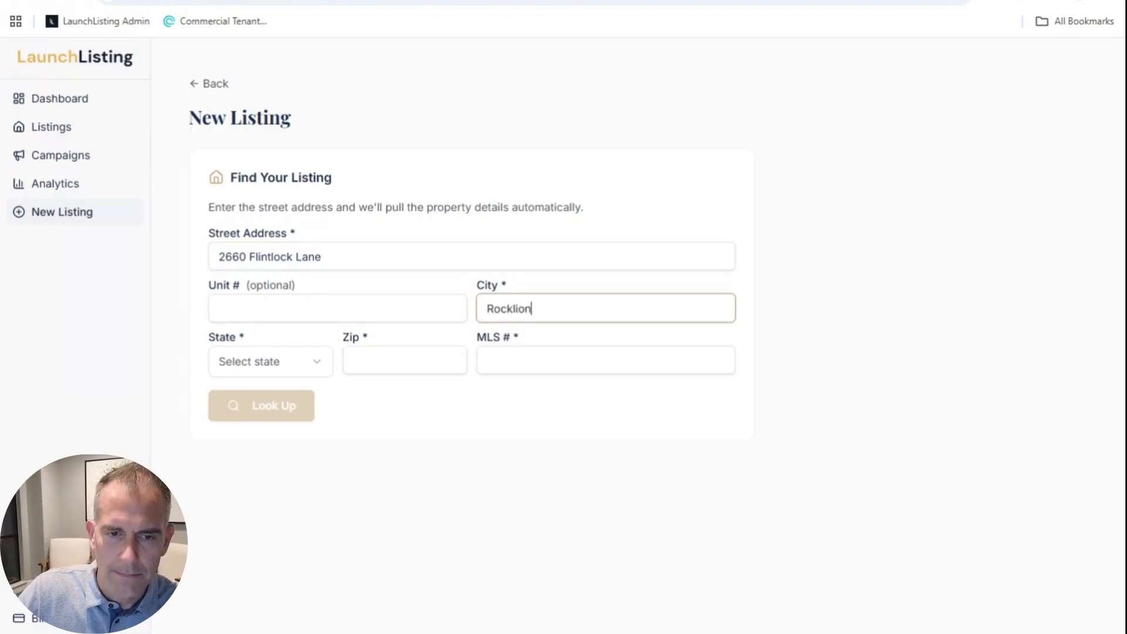
text(lin)
key(Tab)
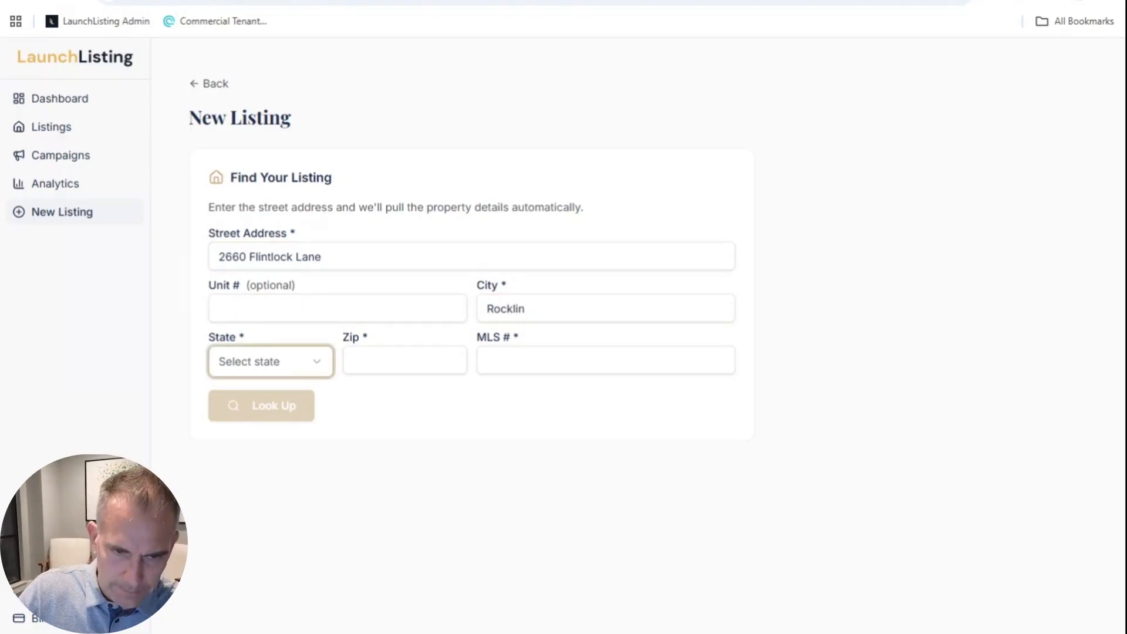
key(c)
key(Tab)
text(957)
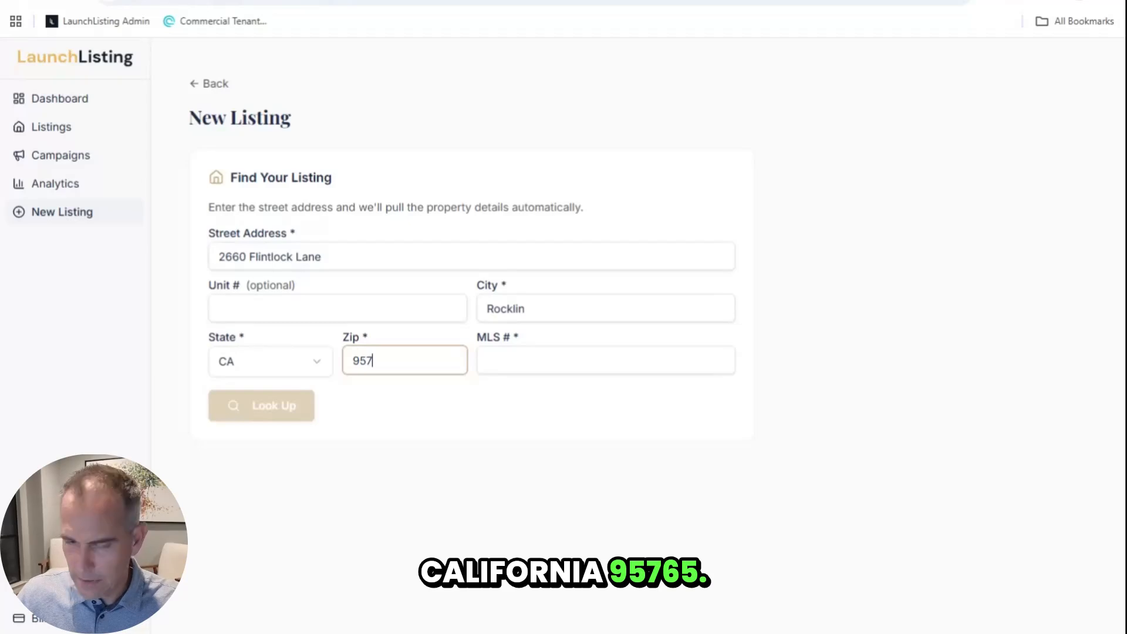
text(65)
key(Tab)
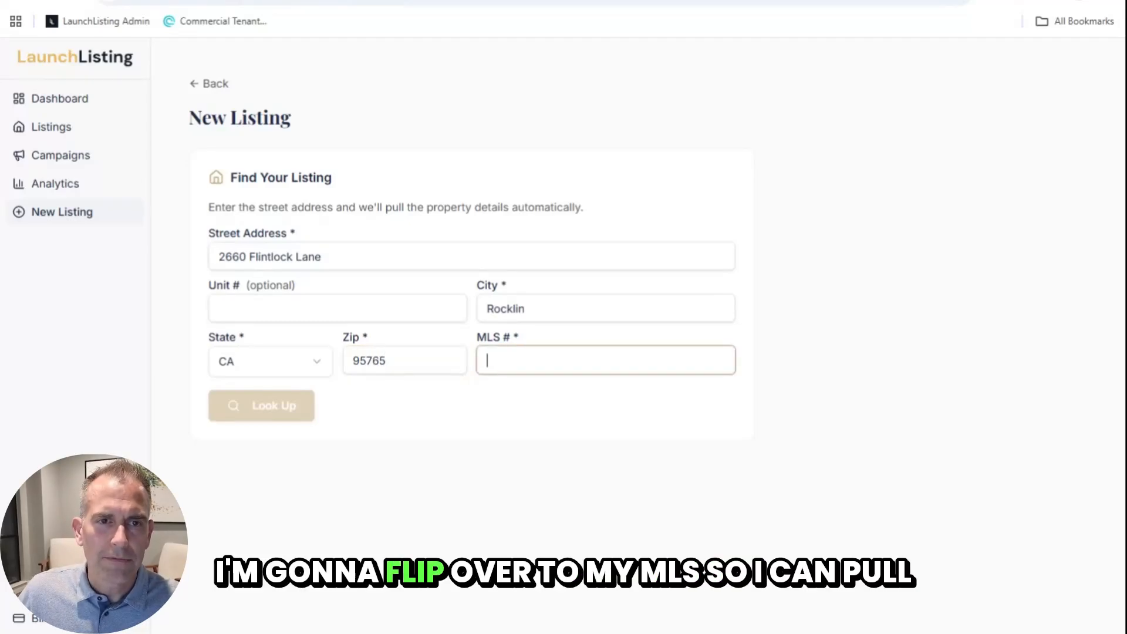
Step: Copy MLS number 226064115 from Prospector+ into the listing's MLS # field
click(422, 0)
drag(1027, 254, 965, 248)
key(ctrl+c)
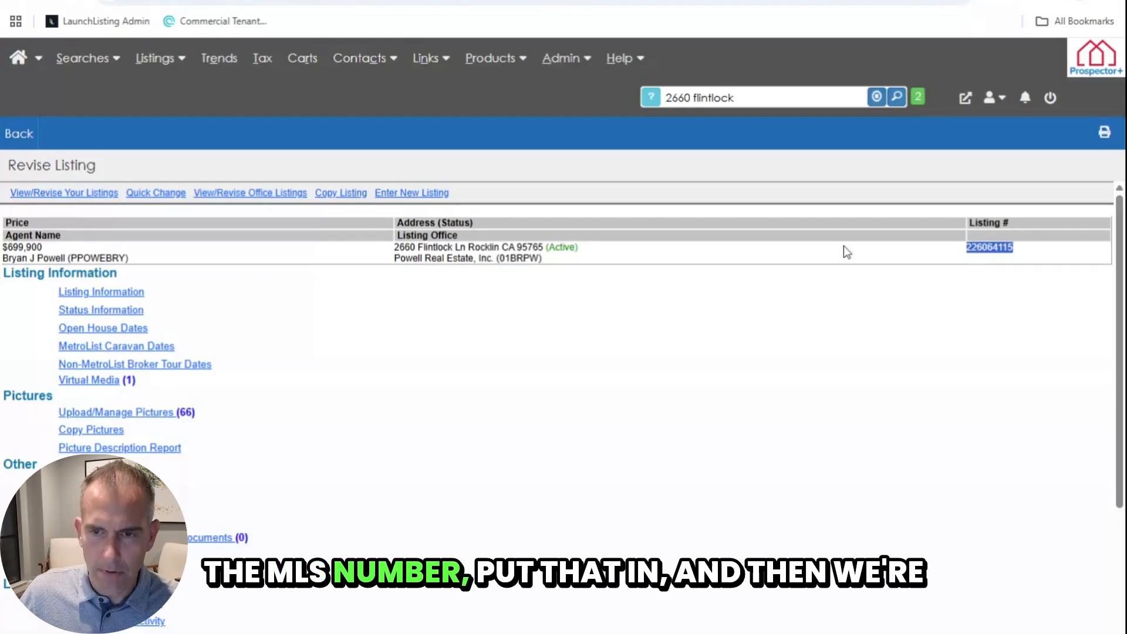
click(253, 1)
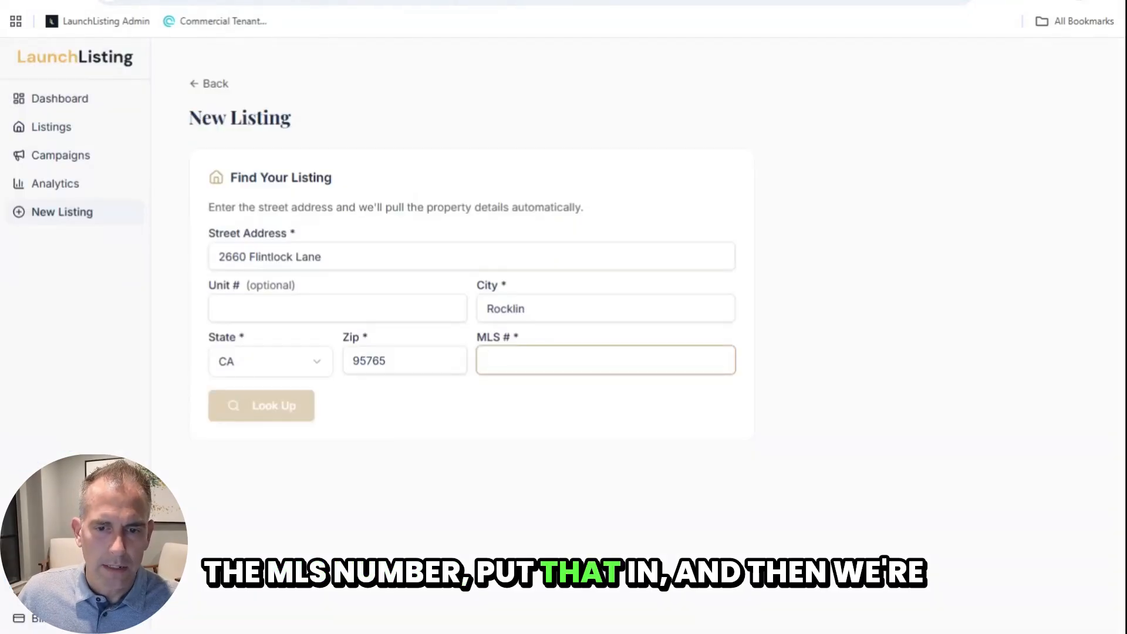
key(ctrl+v)
Step: Load the property details (699900, 4 beds, 3 baths) and enter HOA fees of 82 per month
click(271, 409)
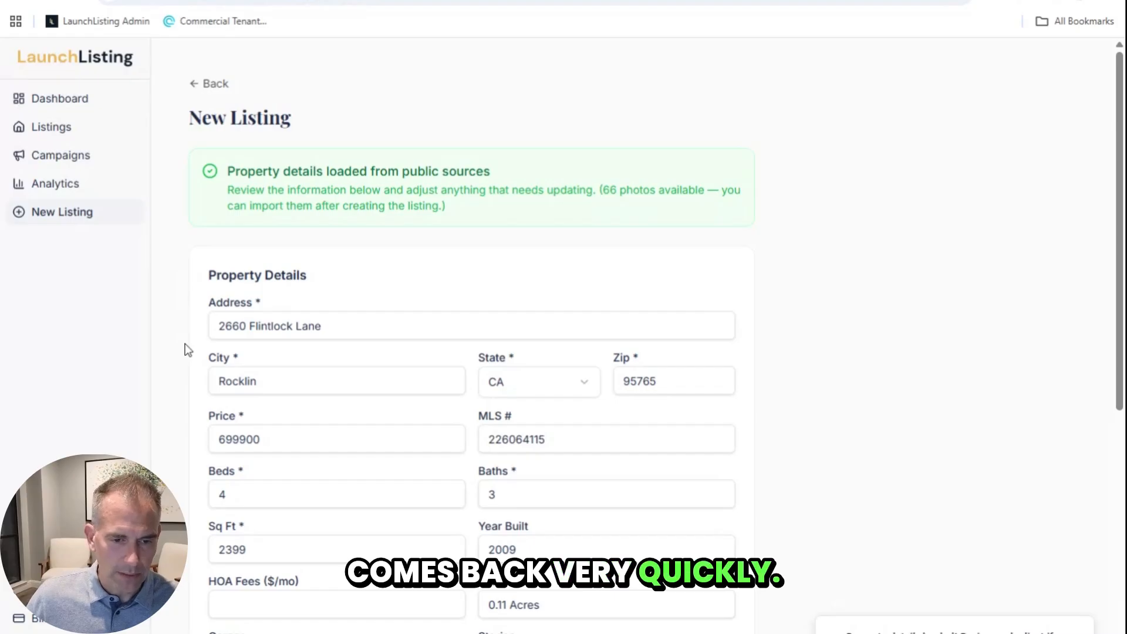
scroll(186, 346, down, 4)
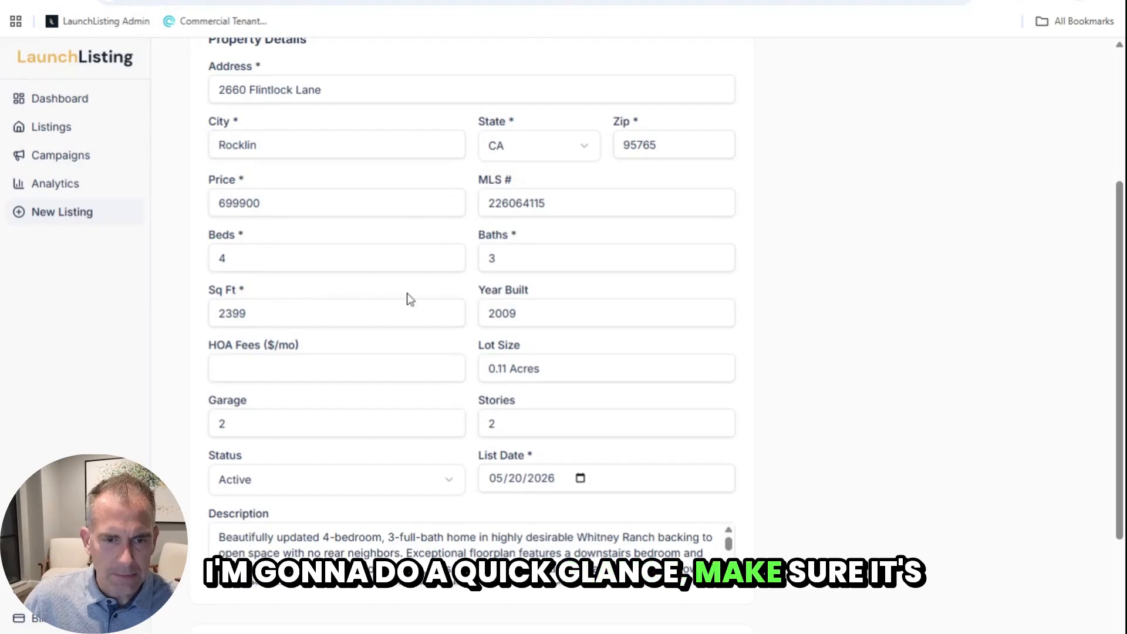
click(321, 368)
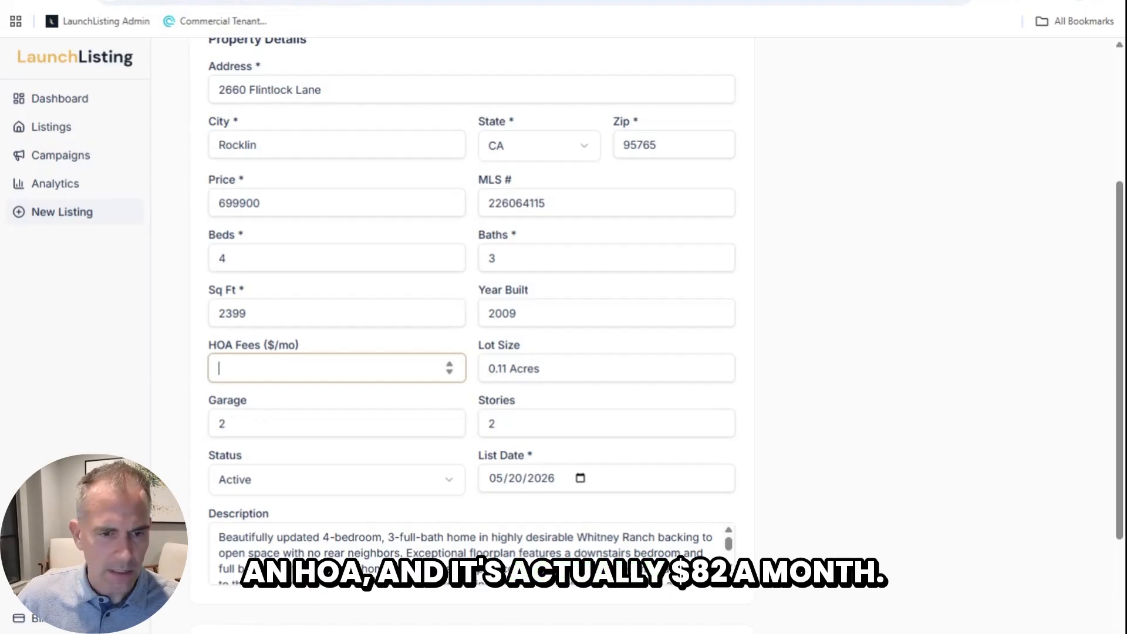
key(Tab)
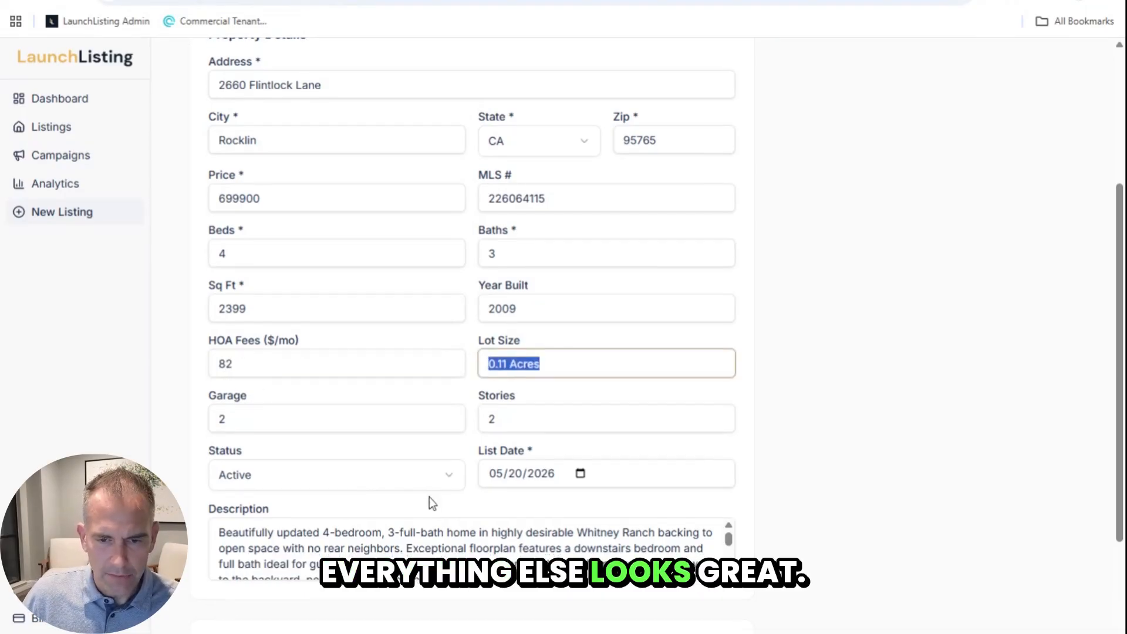
scroll(427, 498, down, 1)
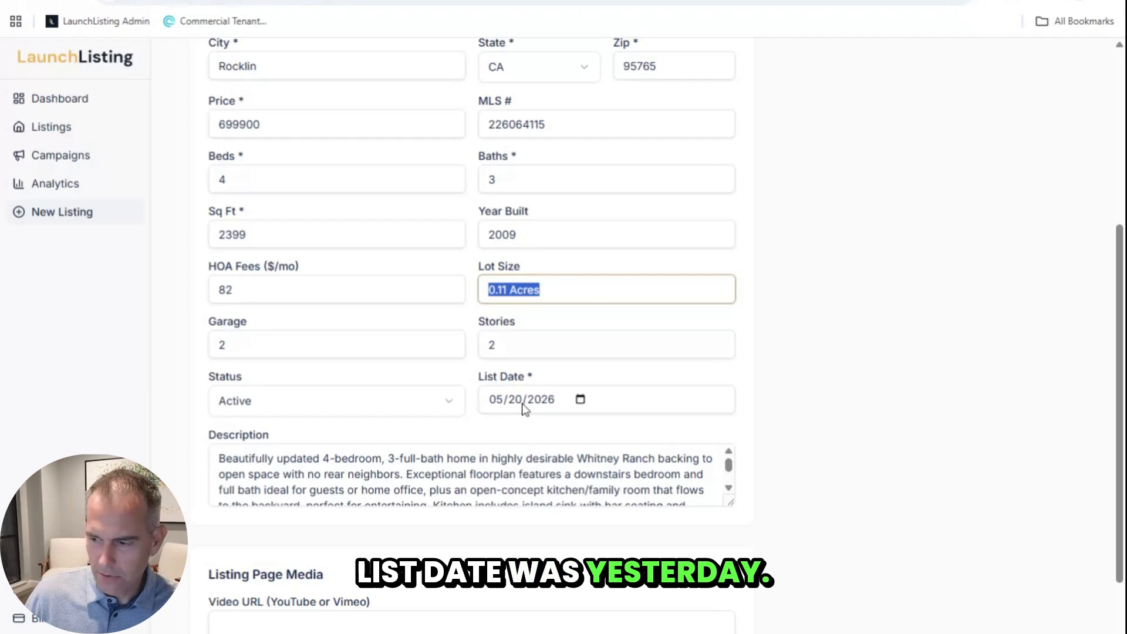
scroll(470, 476, down, 3)
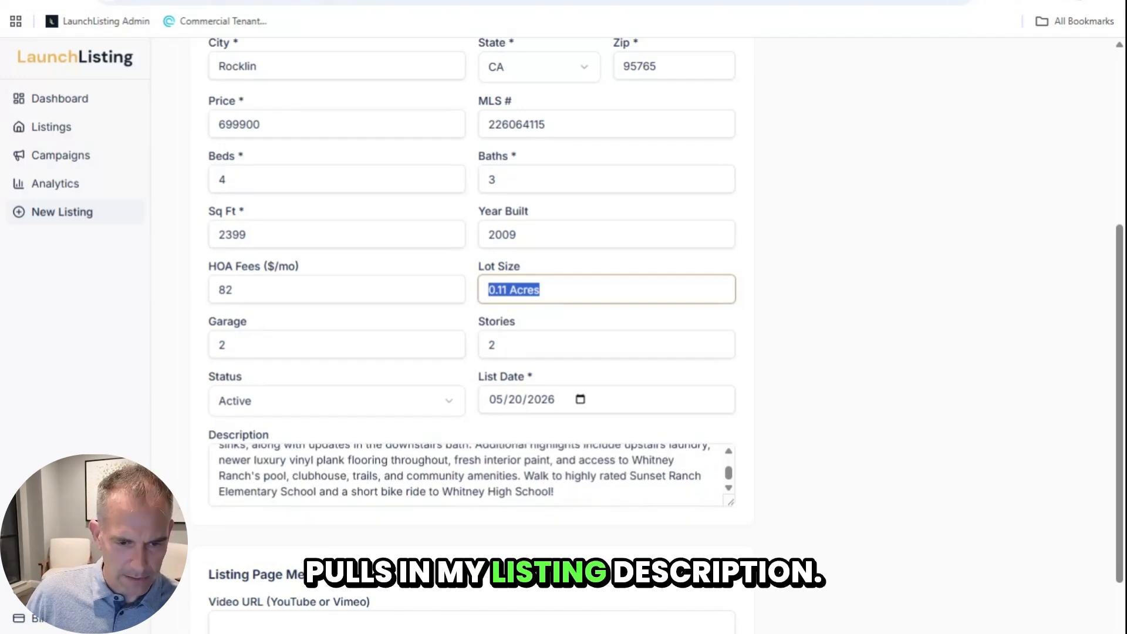
scroll(283, 483, down, 3)
click(283, 453)
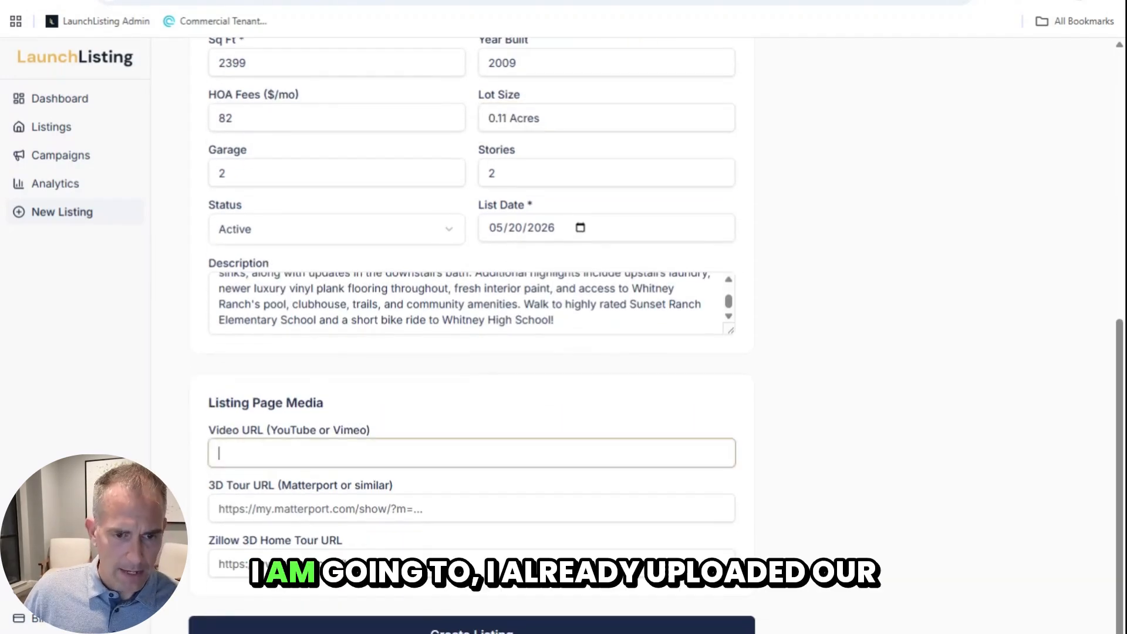
key(ctrl+Tab)
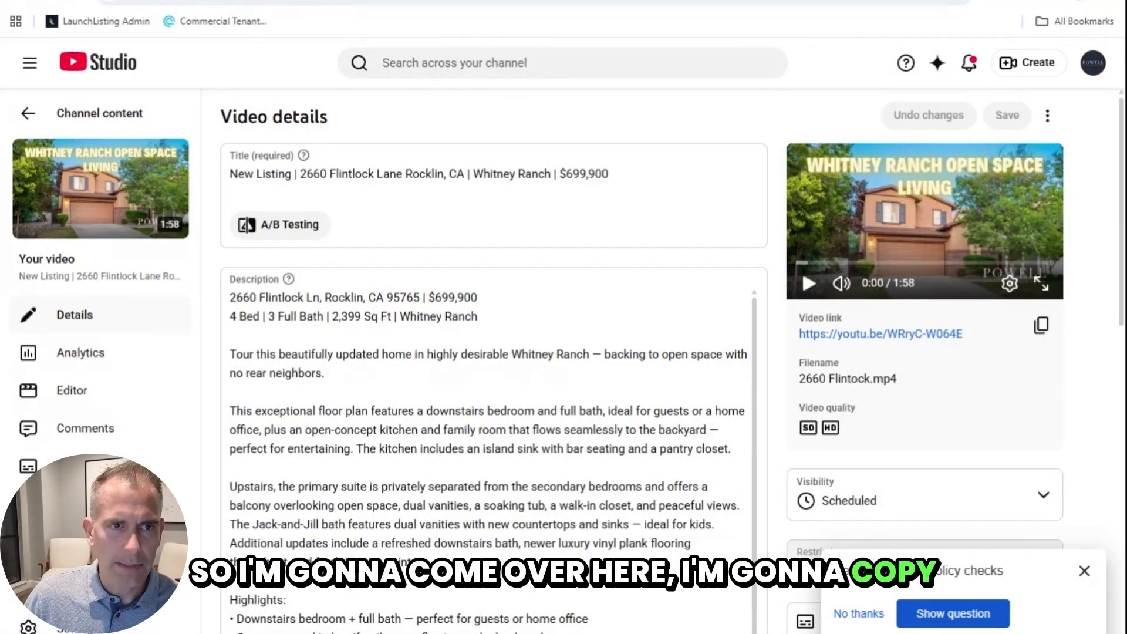
key(ctrl+shift+Tab)
text(https://youtu.be/WRryC-W064E)
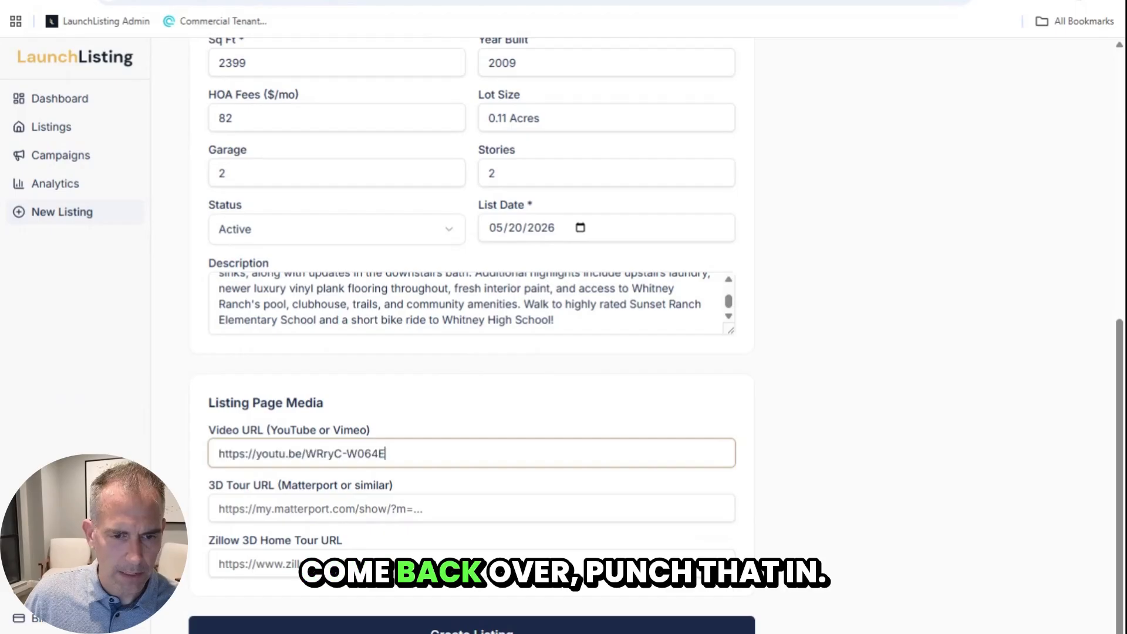
click(180, 487)
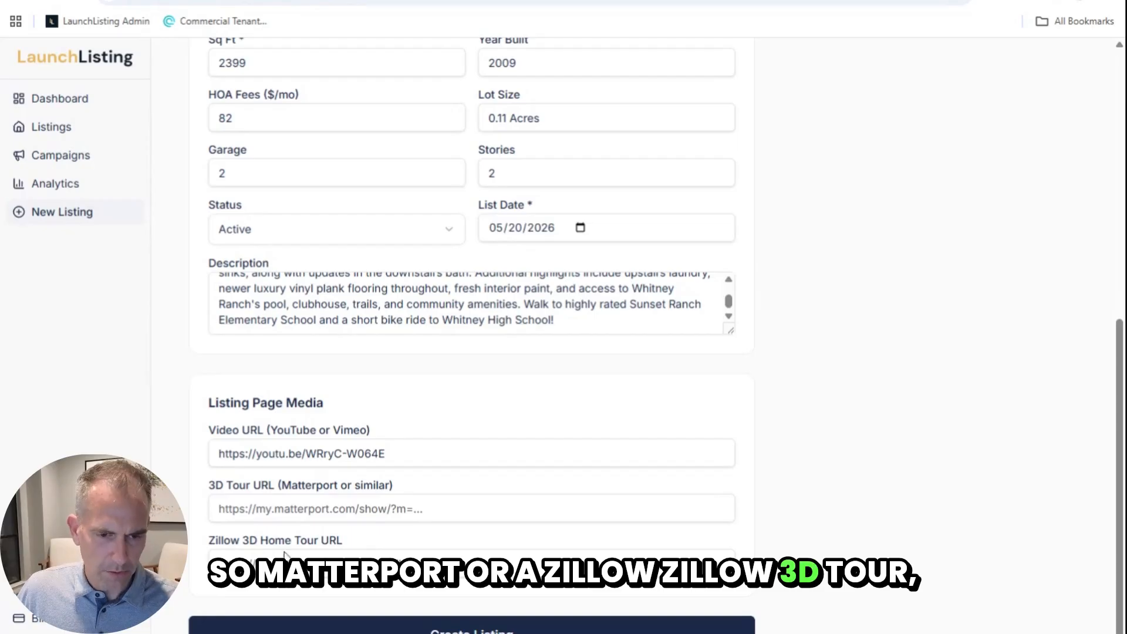
click(389, 628)
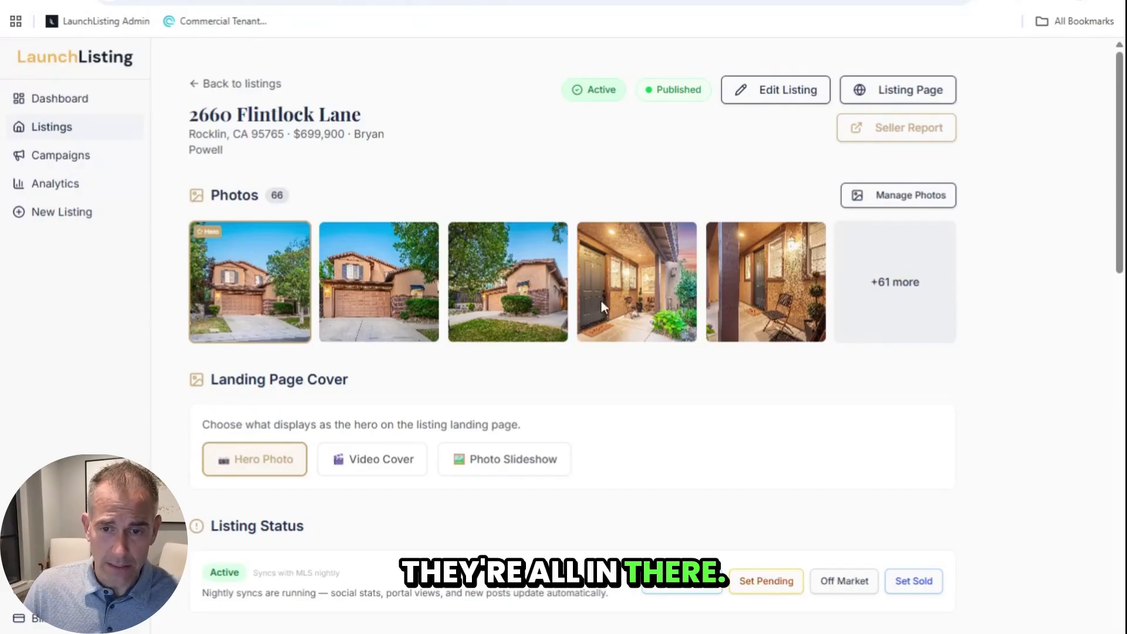
Step: In Manage Photos, assign photo #8 as the description image and backyard photo #58 as the footer
click(894, 198)
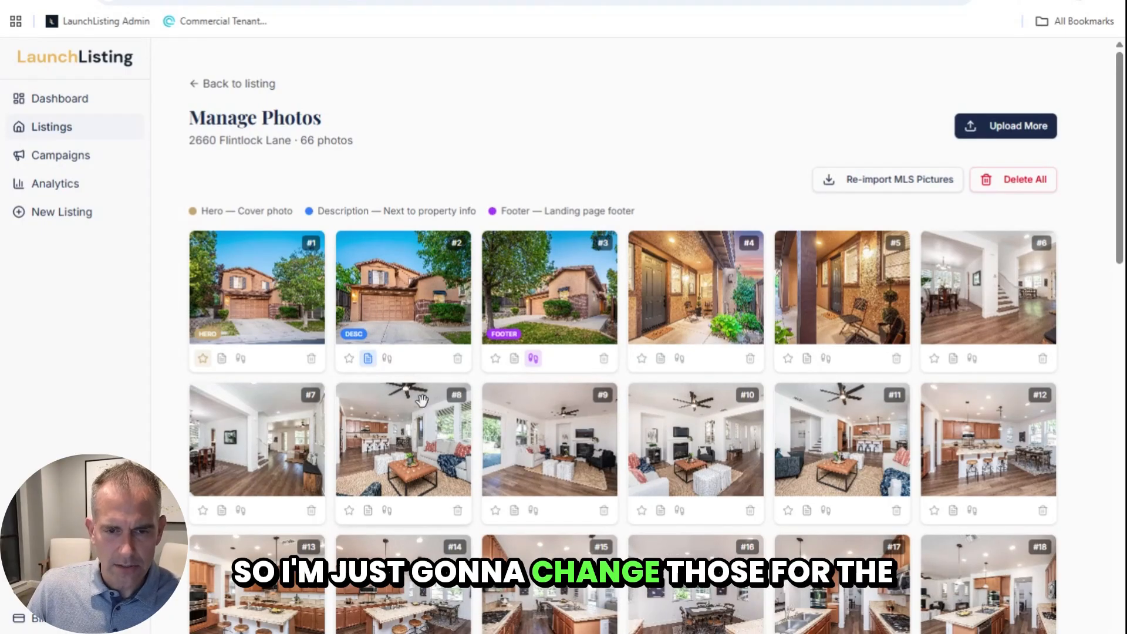
scroll(402, 410, down, 5)
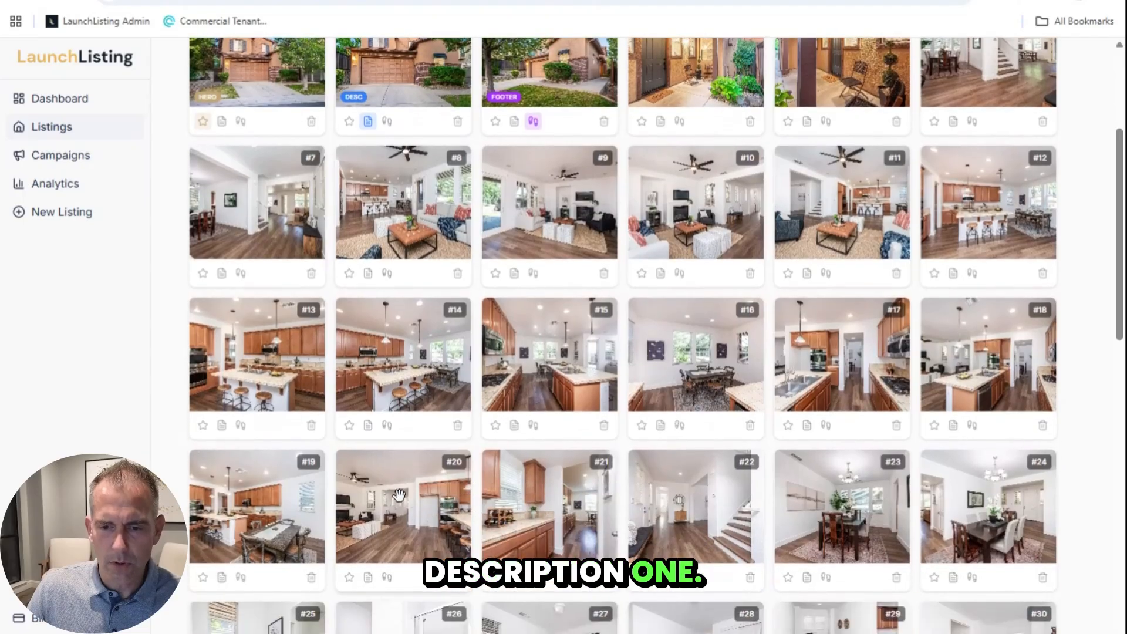
scroll(388, 469, down, 3)
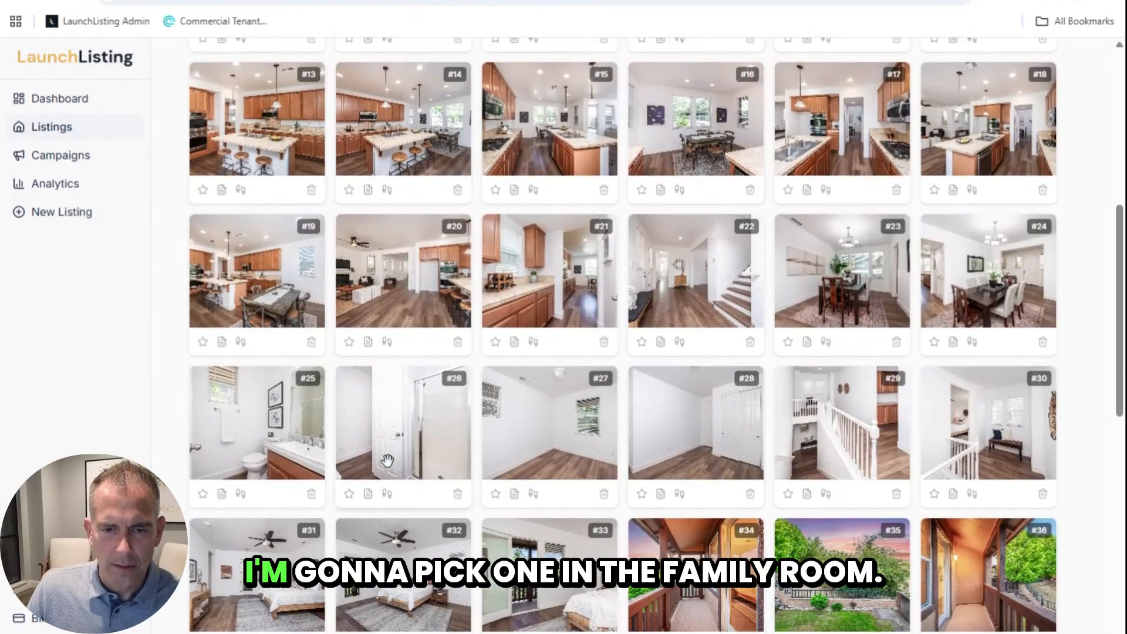
scroll(379, 379, up, 4)
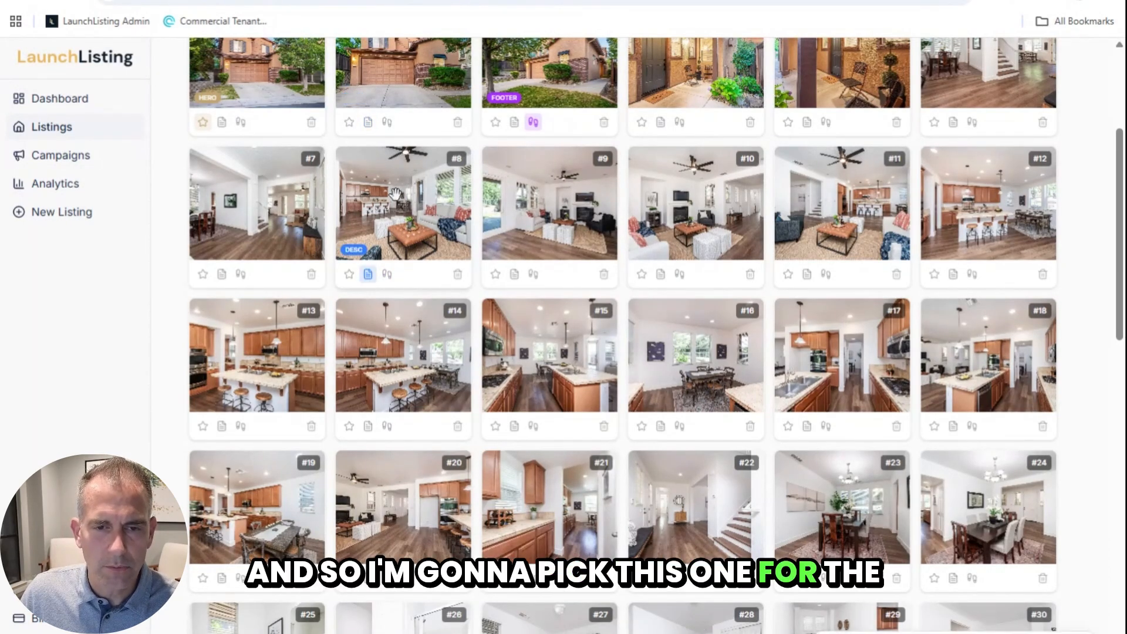
scroll(422, 381, down, 10)
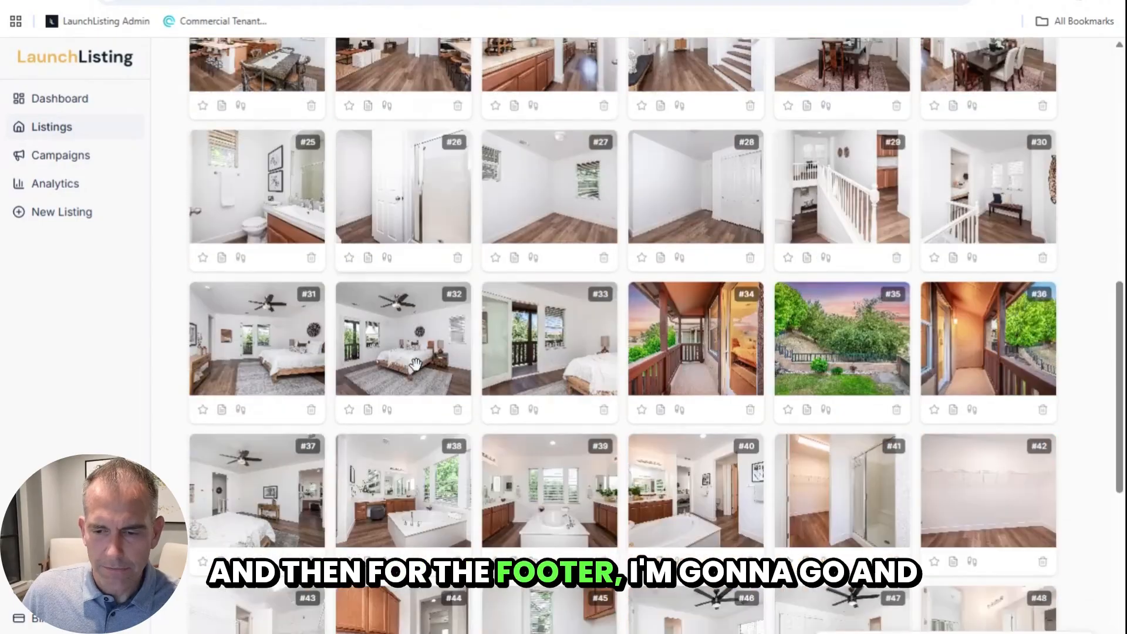
scroll(415, 364, down, 5)
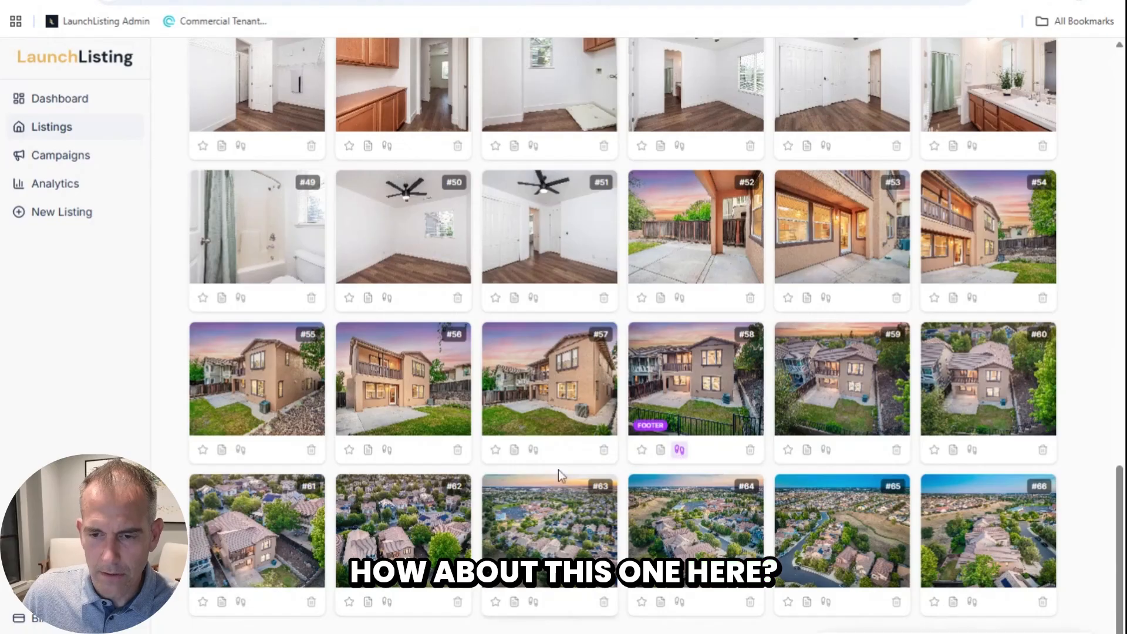
scroll(681, 242, up, 20)
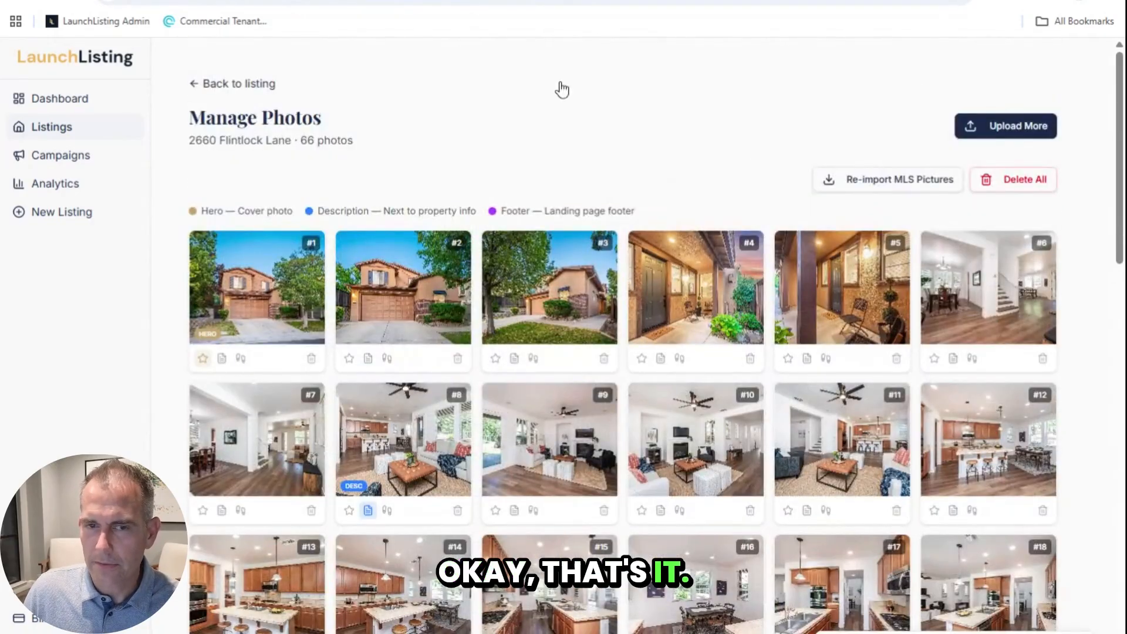
Step: Switch the Landing Page Cover to Video Cover and open the public Listing Page
click(209, 85)
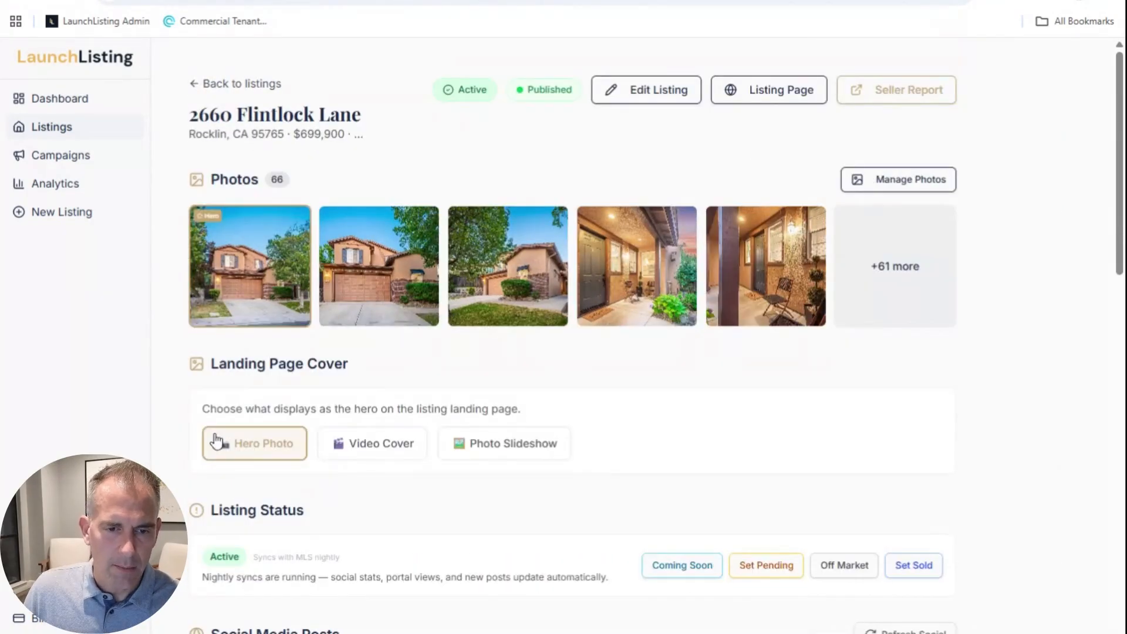
drag(228, 409, 468, 409)
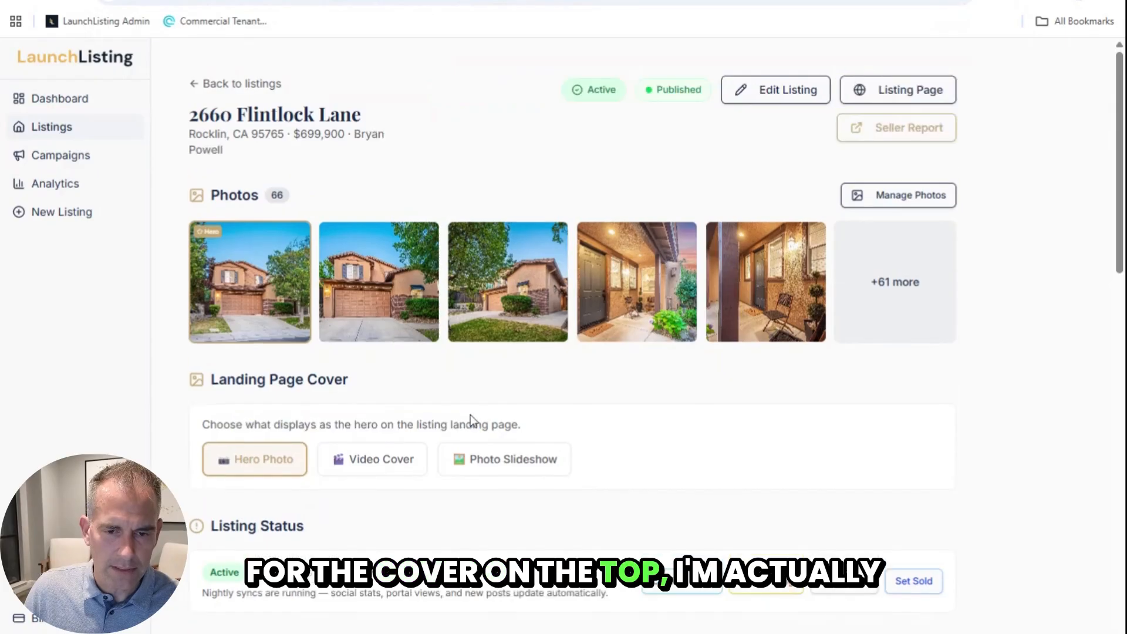
click(373, 464)
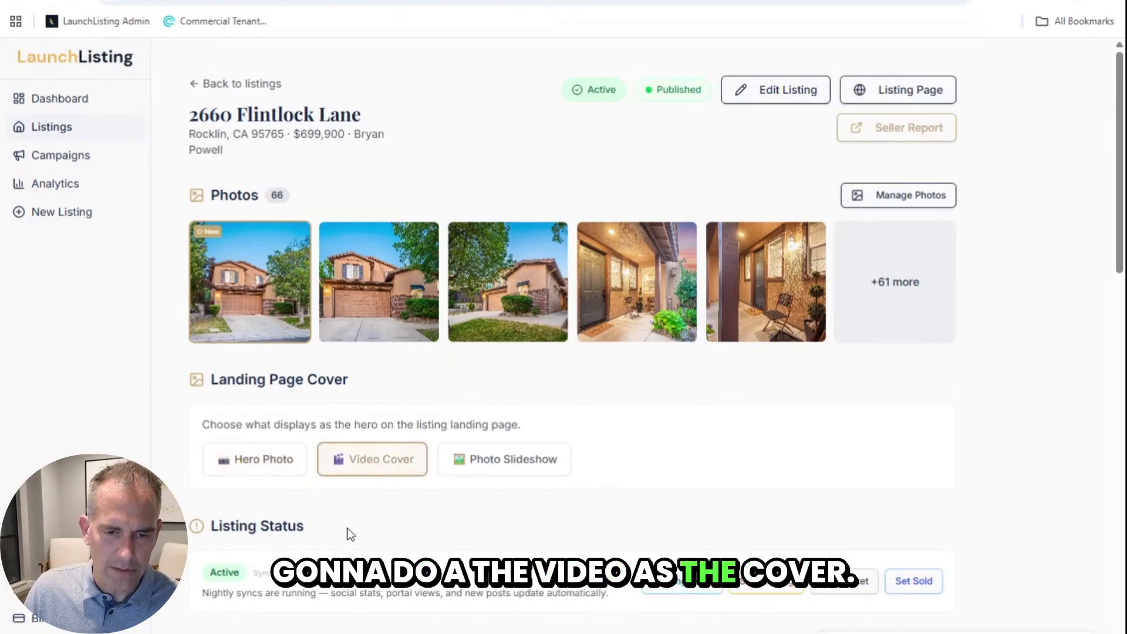
click(892, 91)
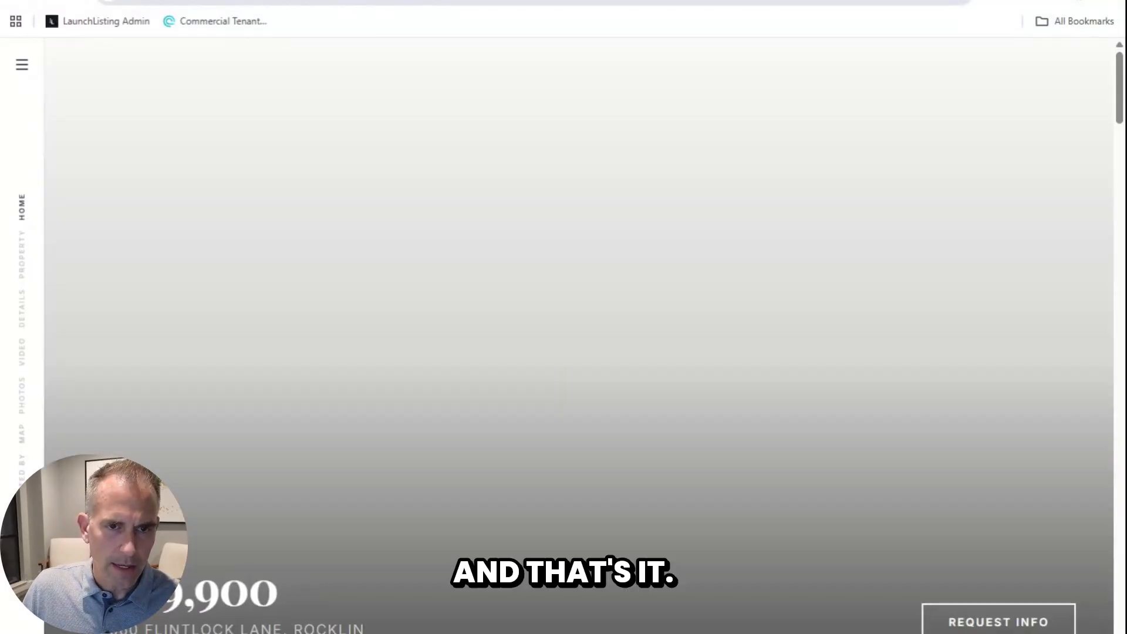
Step: Reload the landing page and scroll through details, photos, map, agent card and private-tour form
click(353, 1)
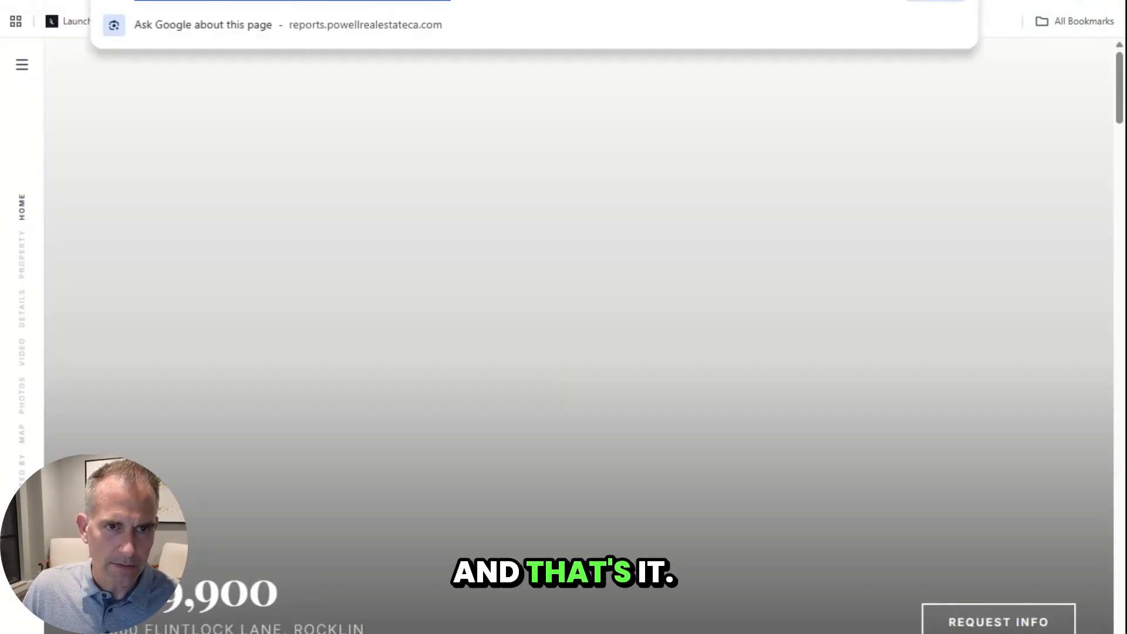
click(89, 186)
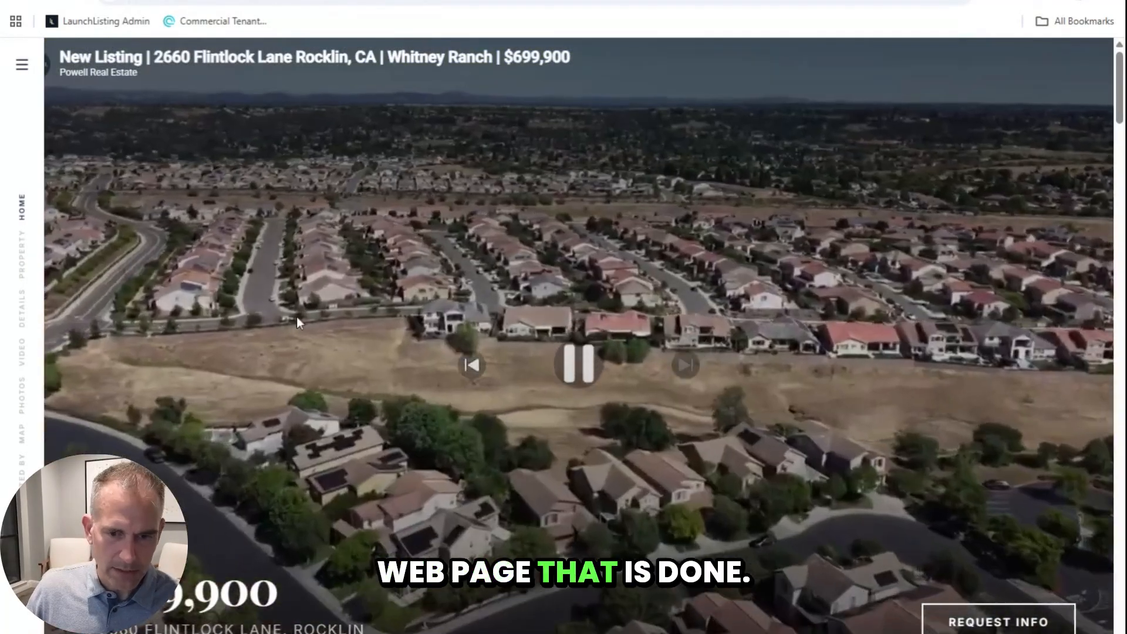
scroll(298, 325, down, 8)
scroll(320, 327, down, 20)
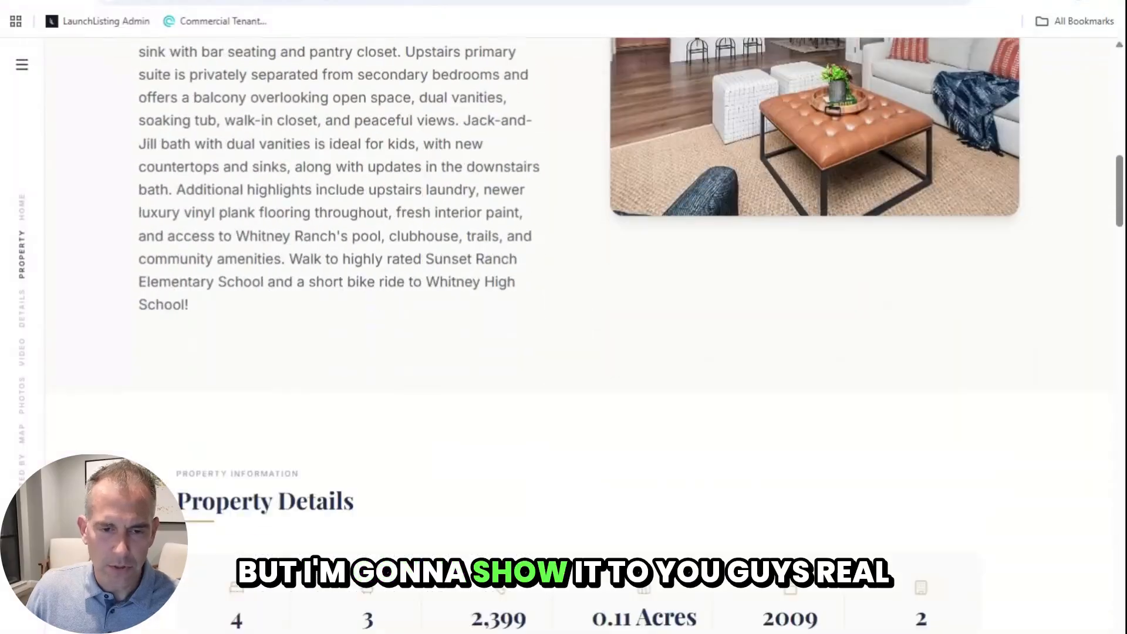
scroll(320, 326, up, 5)
scroll(319, 327, down, 9)
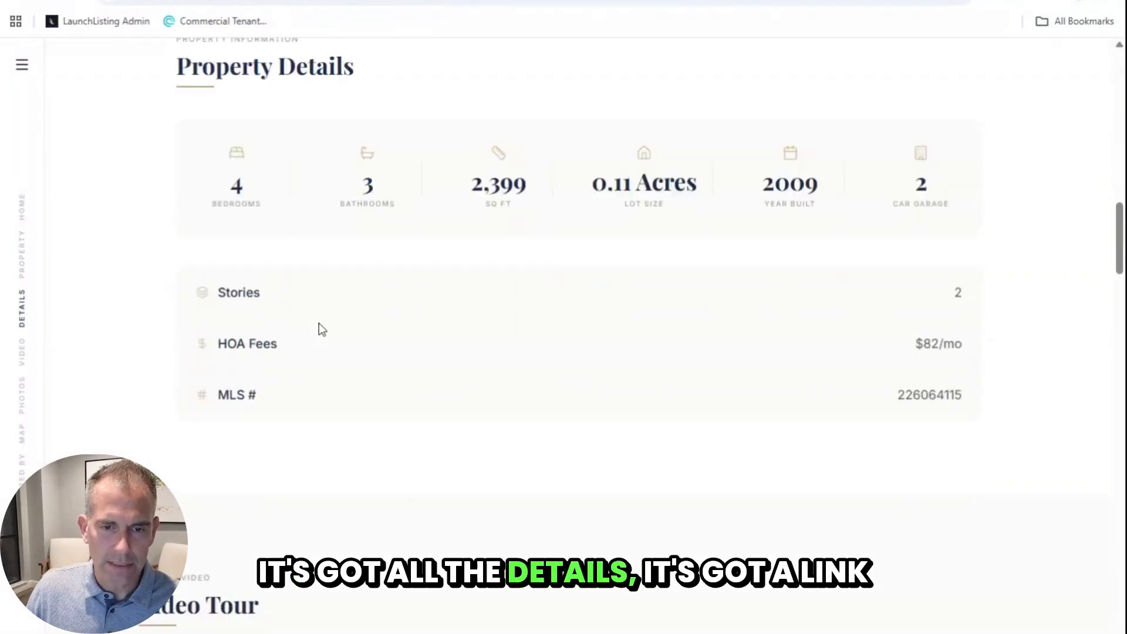
scroll(180, 389, down, 10)
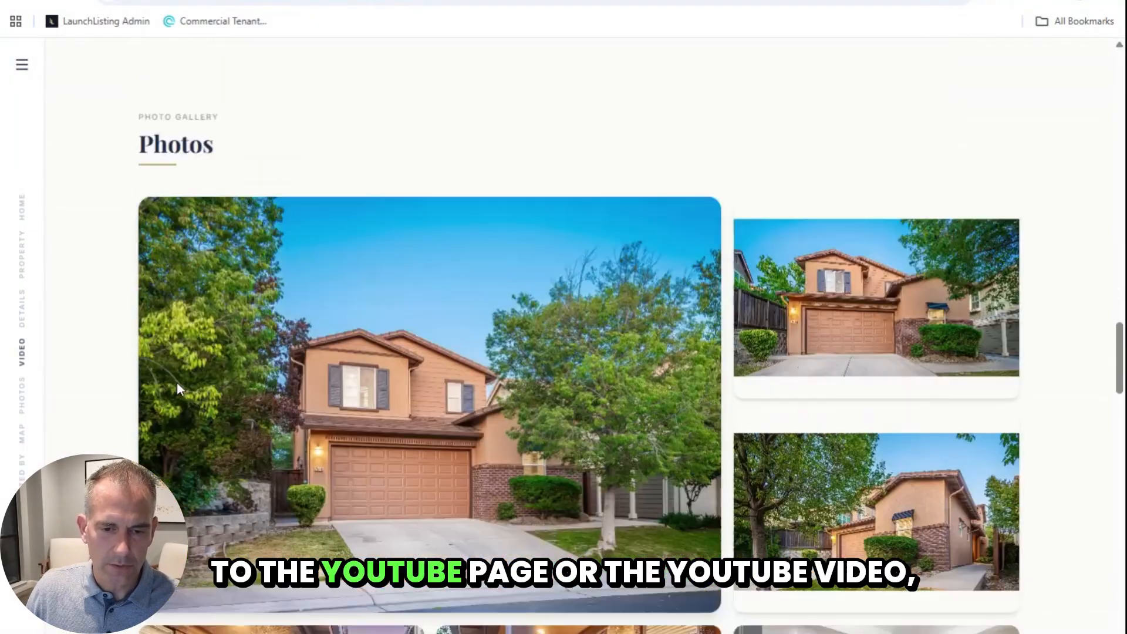
scroll(316, 373, down, 15)
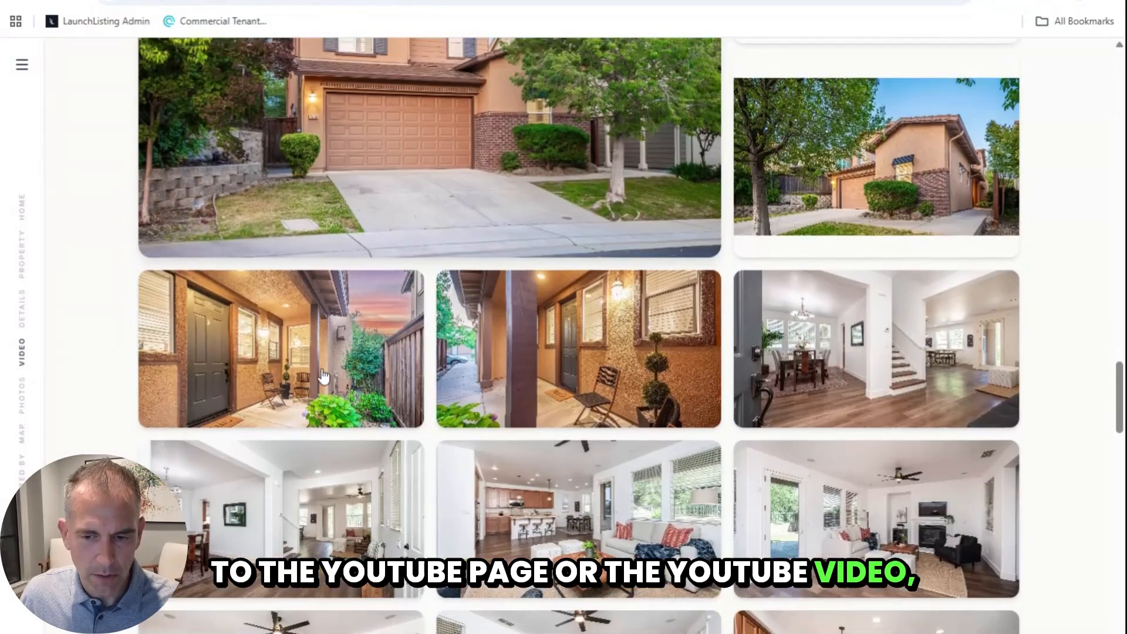
scroll(324, 377, down, 5)
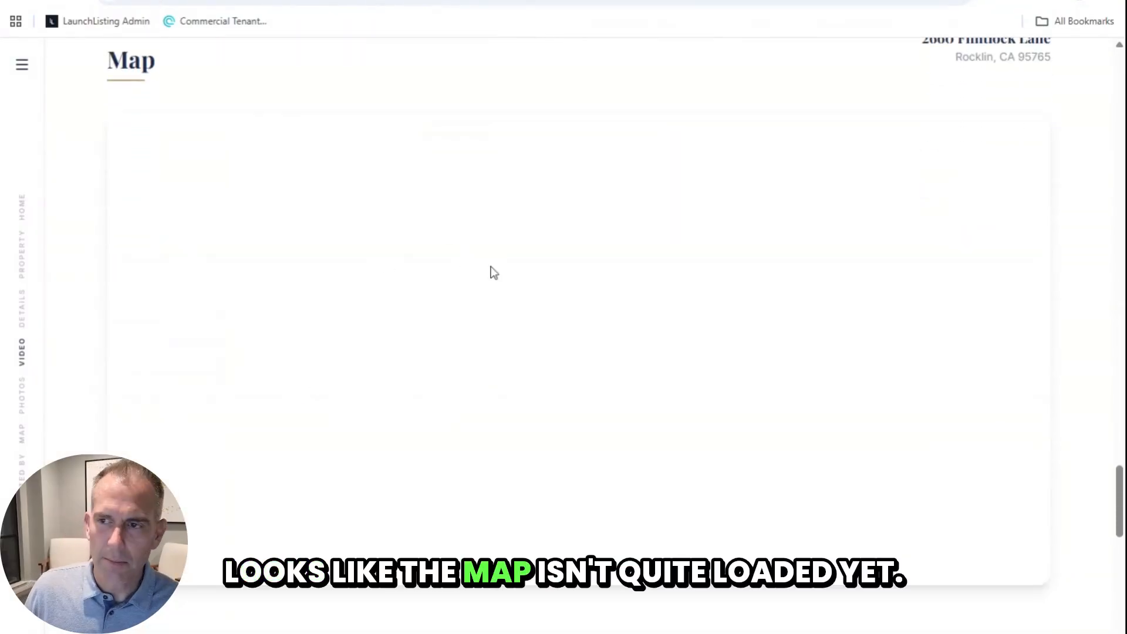
scroll(452, 284, up, 2)
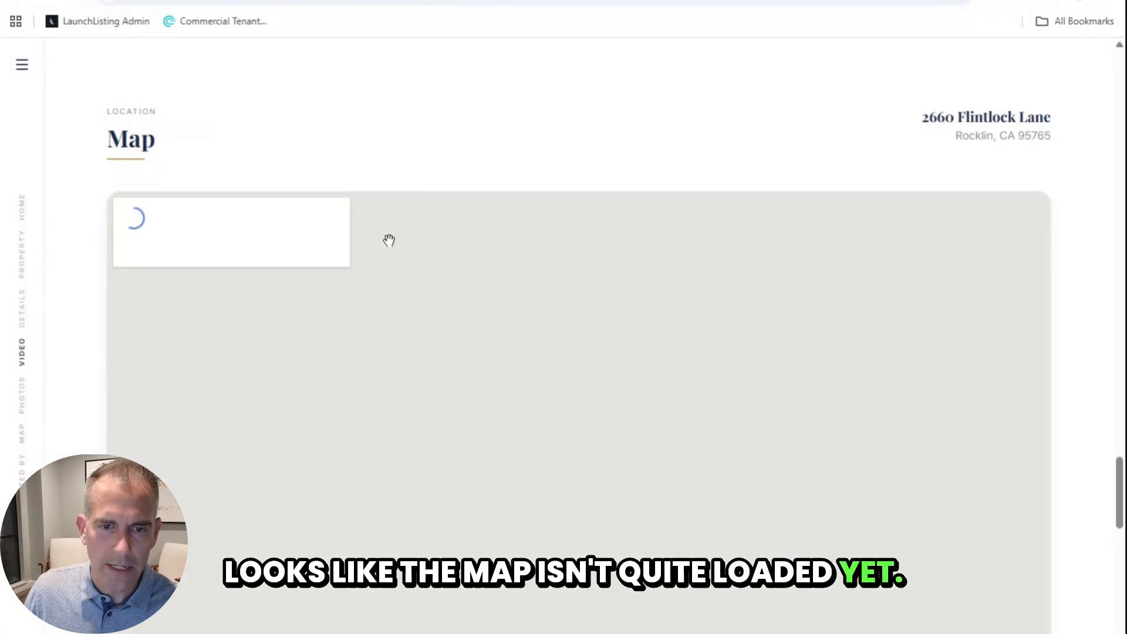
scroll(207, 414, down, 9)
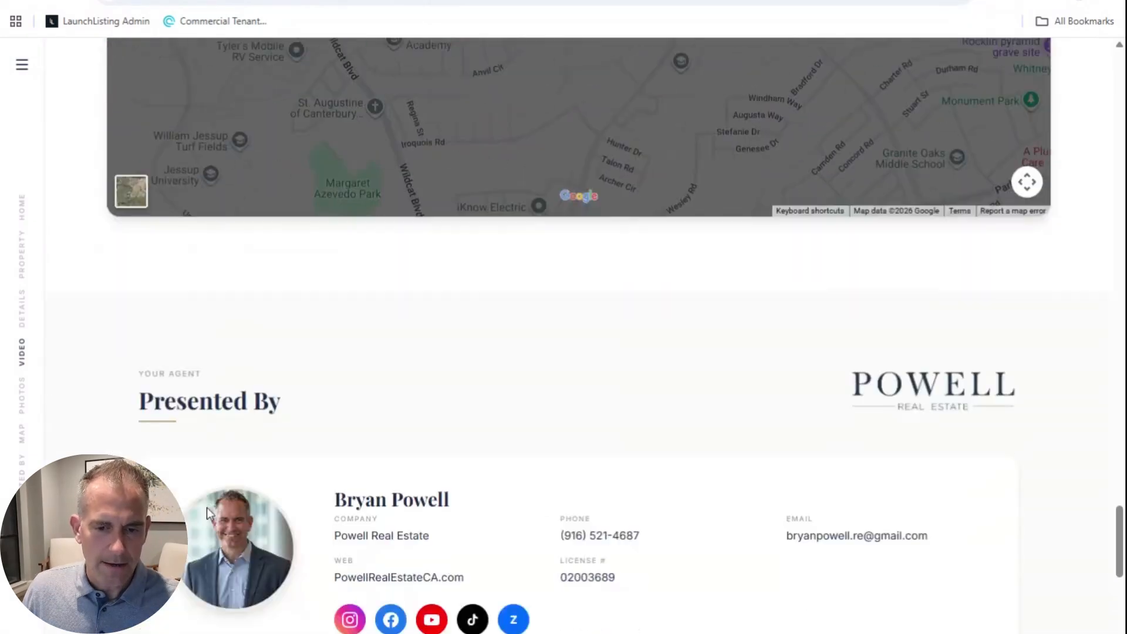
scroll(1043, 398, down, 4)
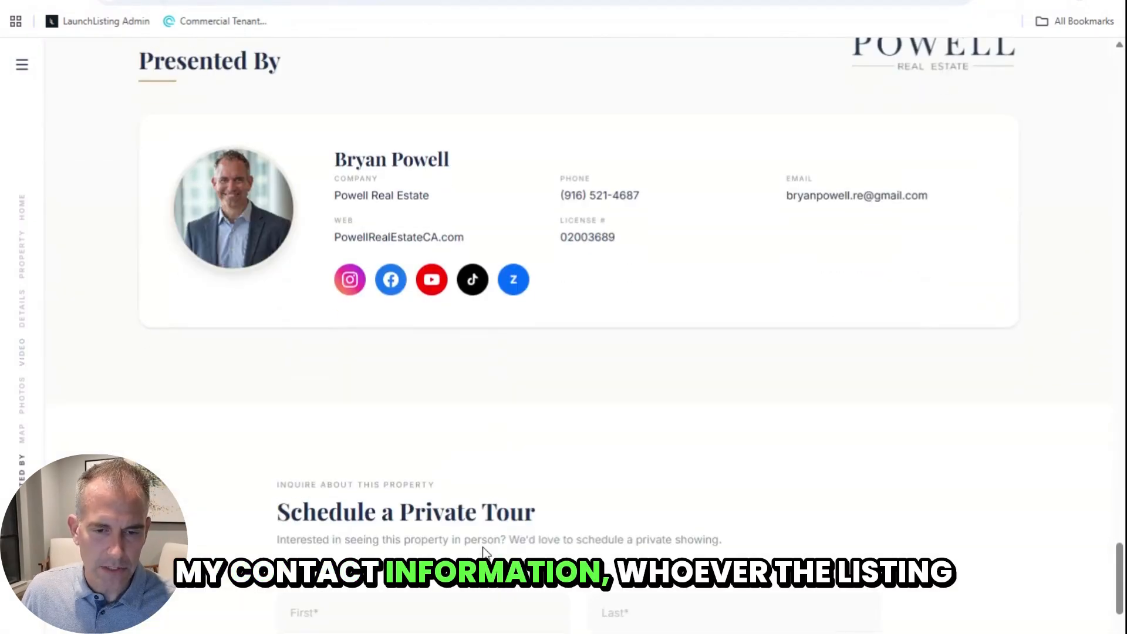
scroll(720, 227, down, 5)
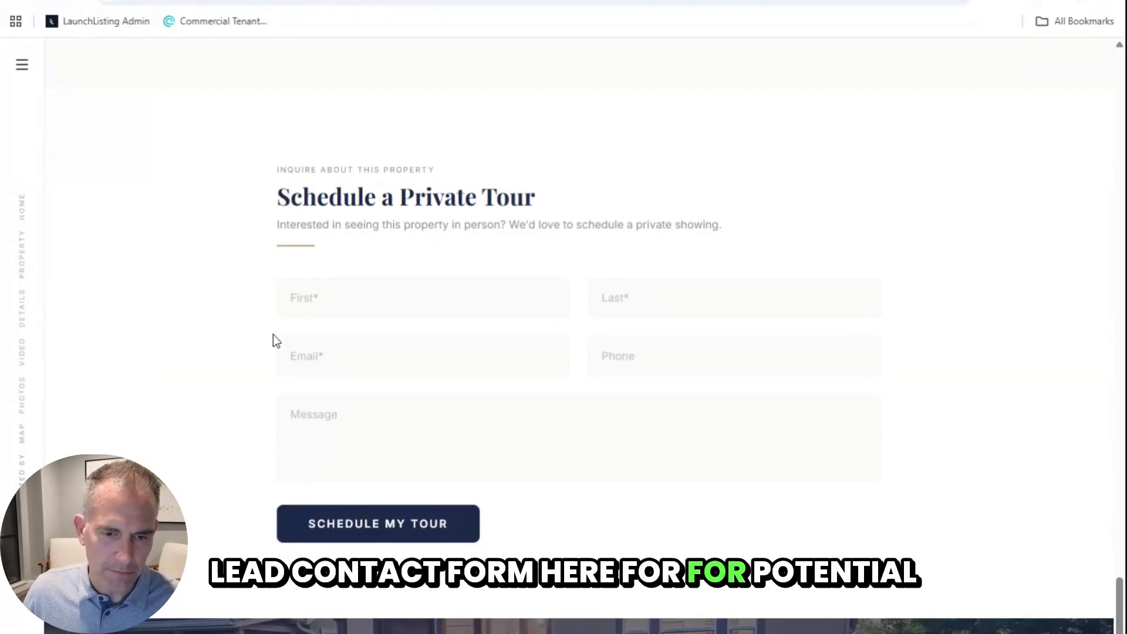
scroll(258, 358, down, 4)
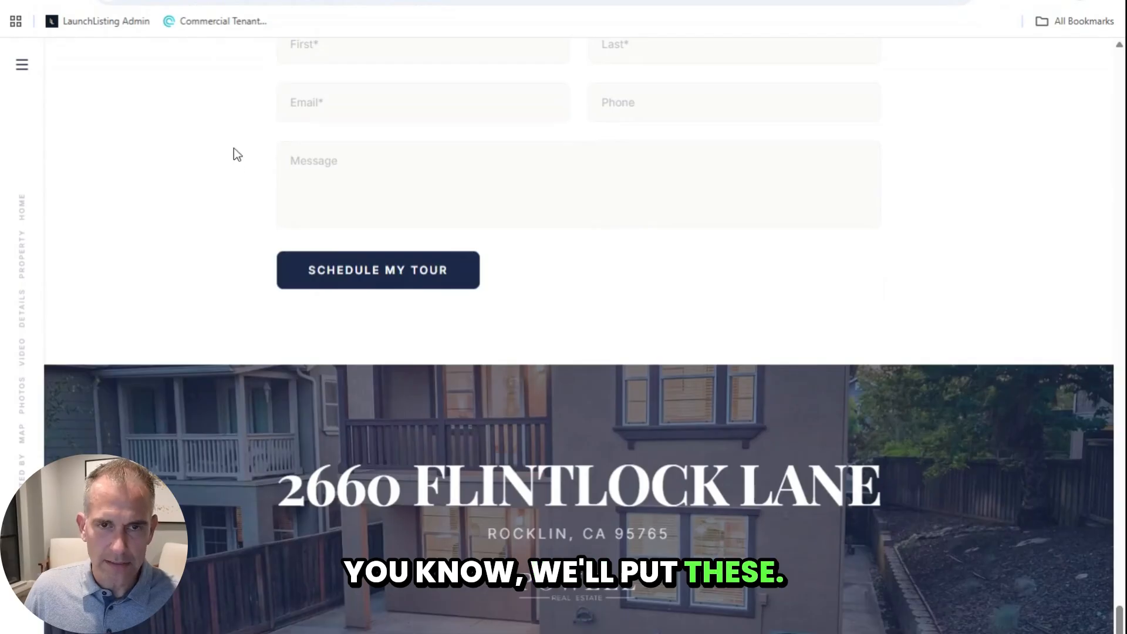
Step: On Revise Listing, save the landing page URL as Property Website virtual media
click(329, 1)
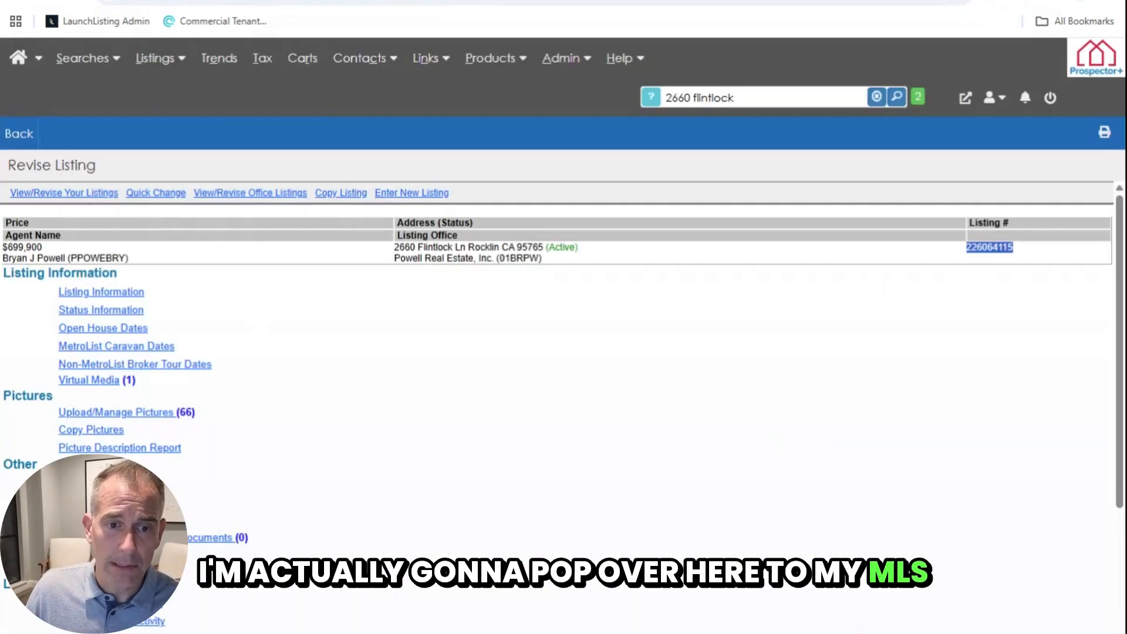
click(102, 386)
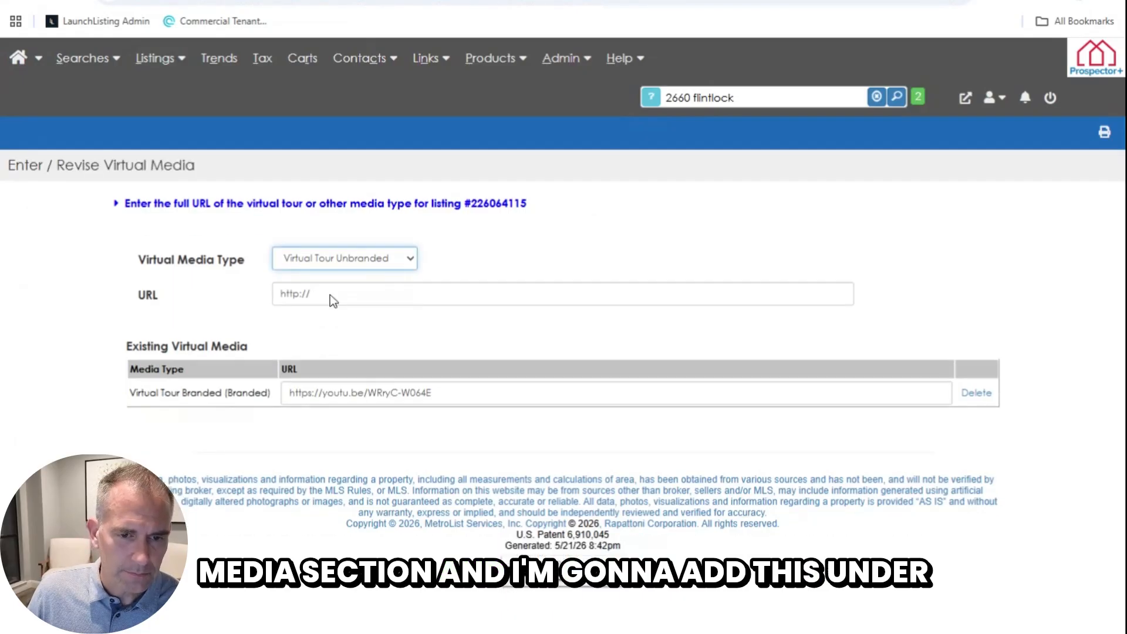
key(p)
key(Tab)
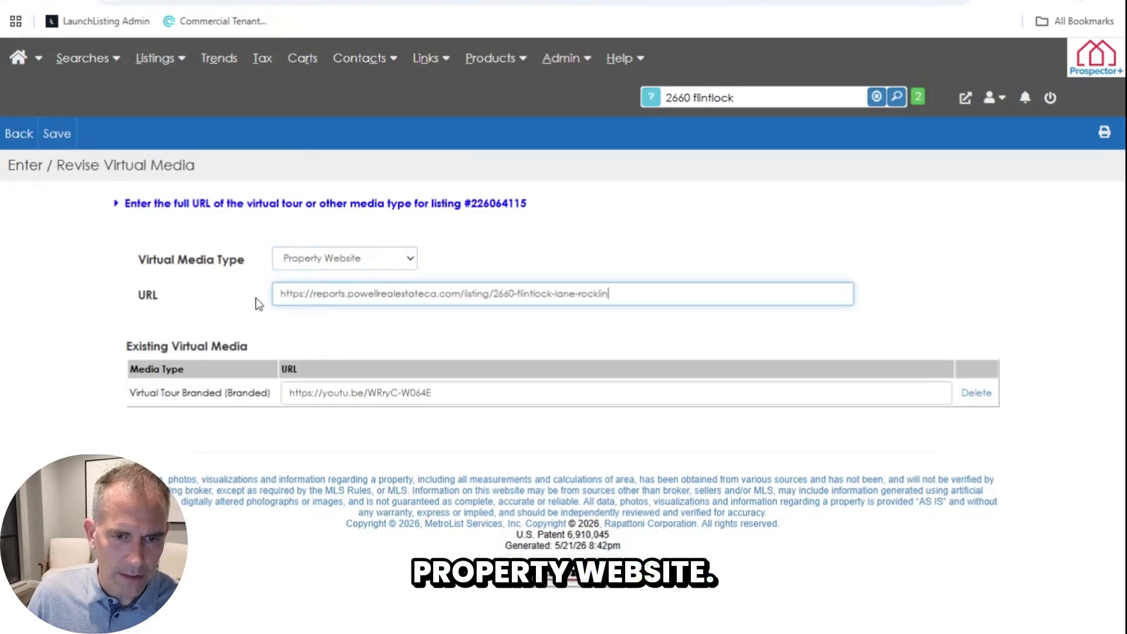
click(57, 134)
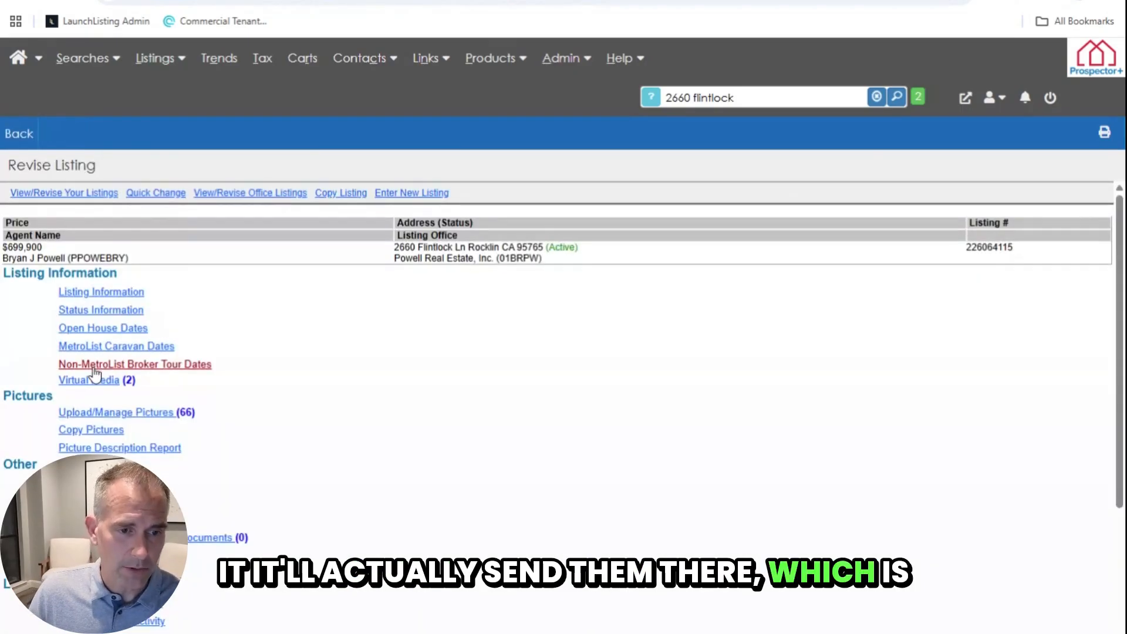
click(100, 61)
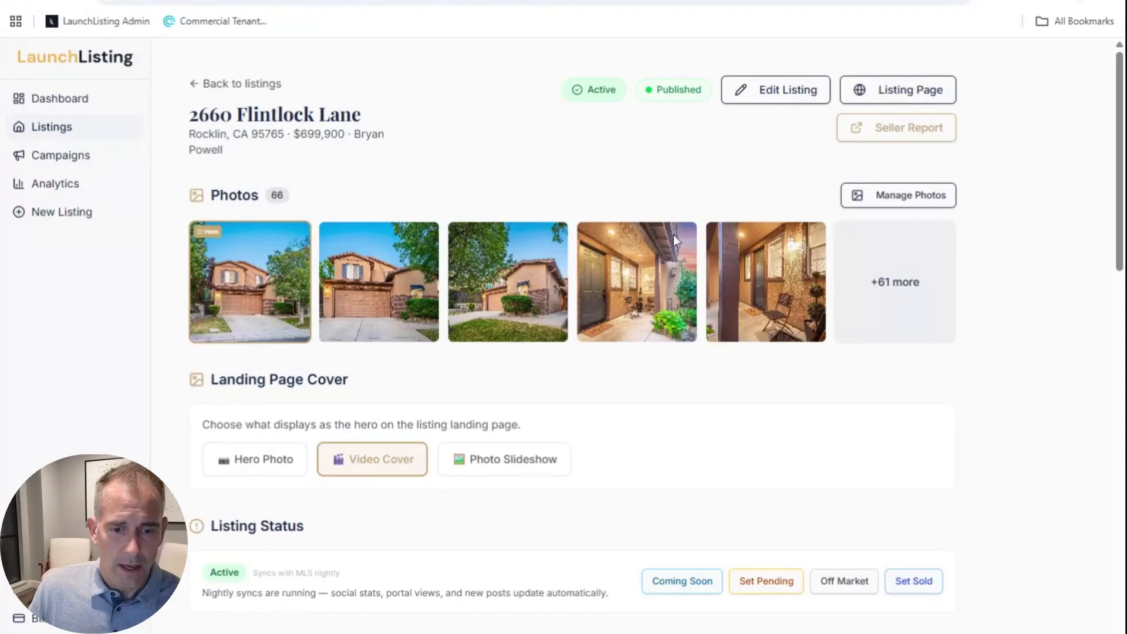
scroll(345, 443, down, 5)
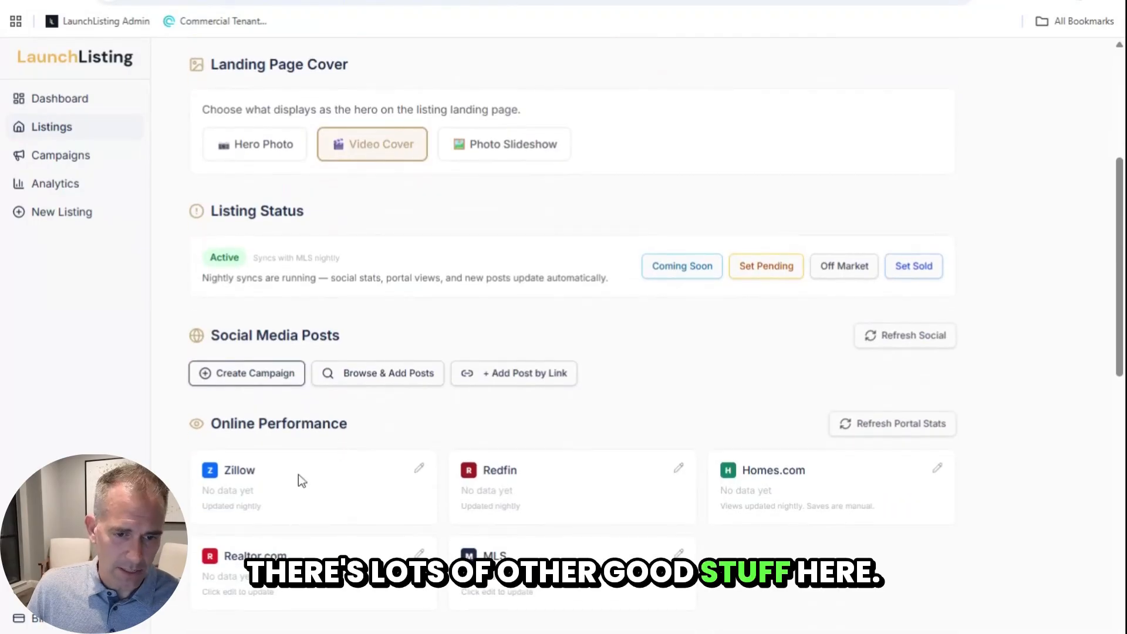
scroll(299, 475, down, 1)
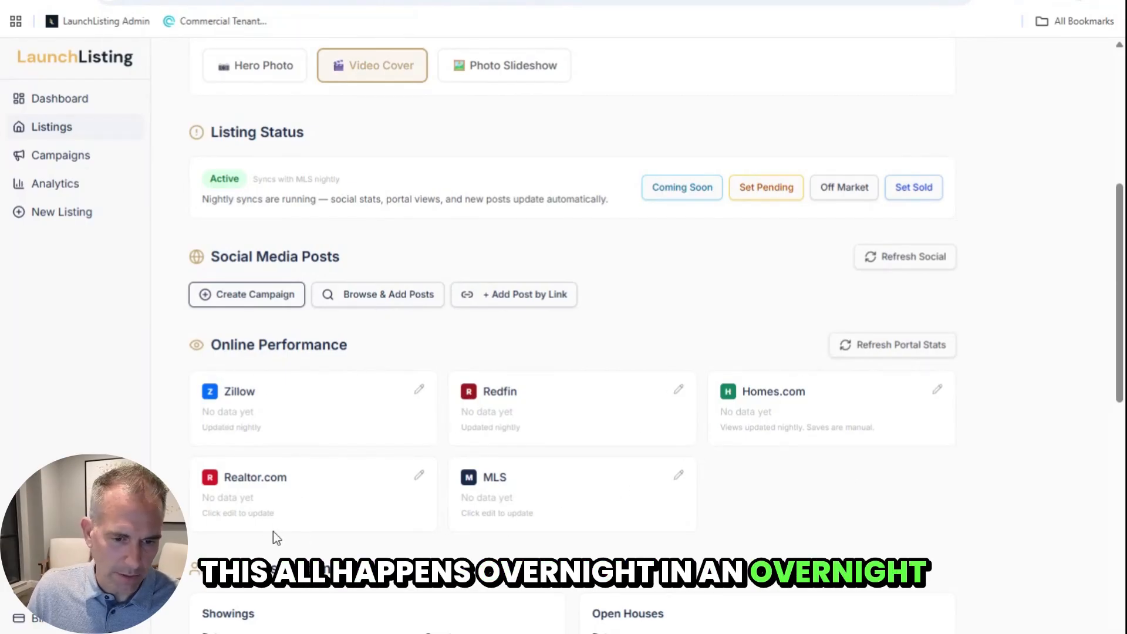
scroll(629, 339, down, 5)
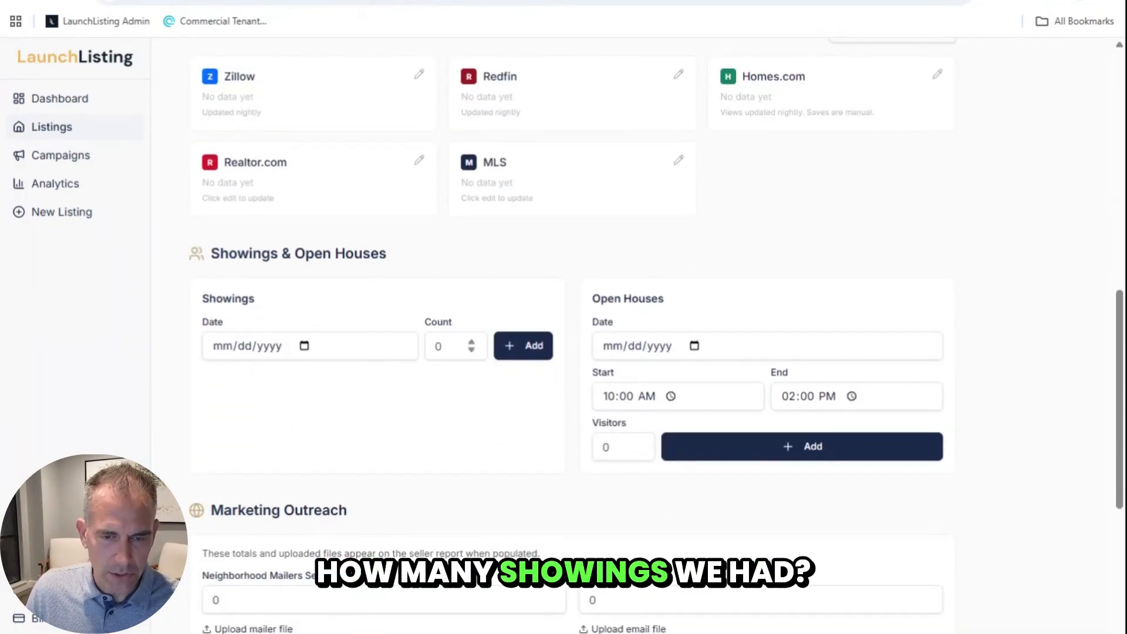
Step: Add a showing dated 05/21/2026 with a count of 1
click(303, 361)
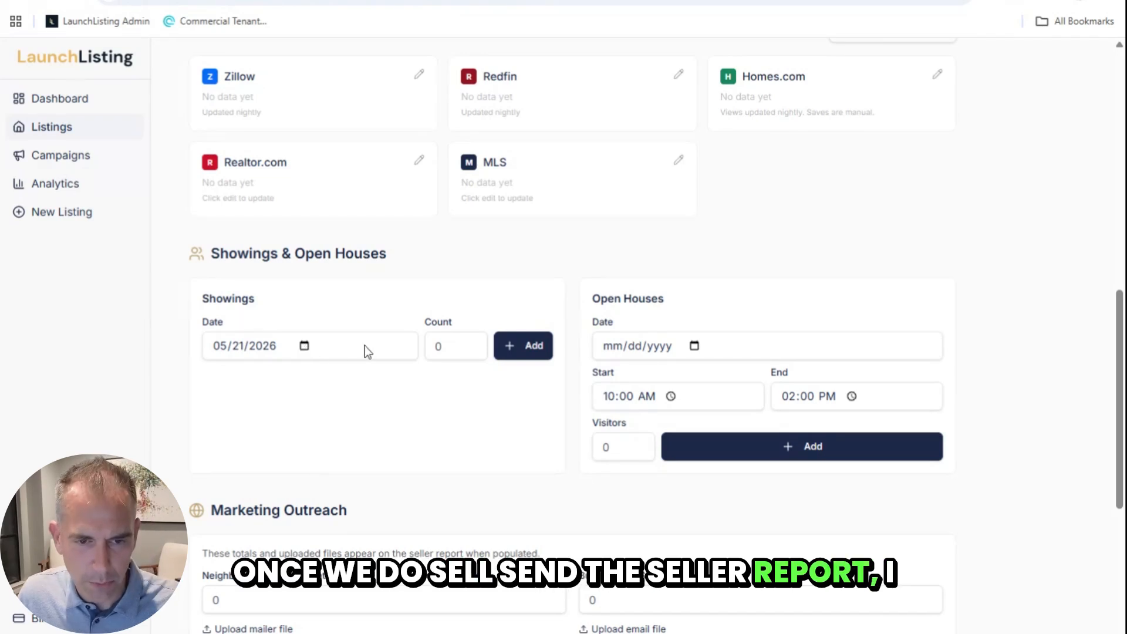
click(450, 346)
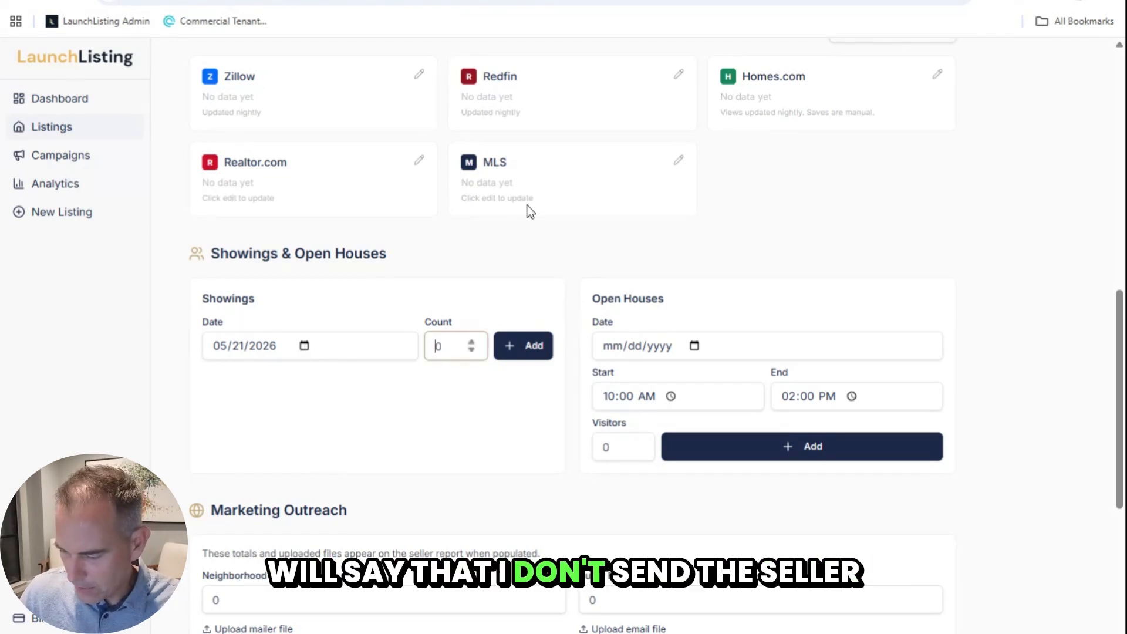
click(519, 346)
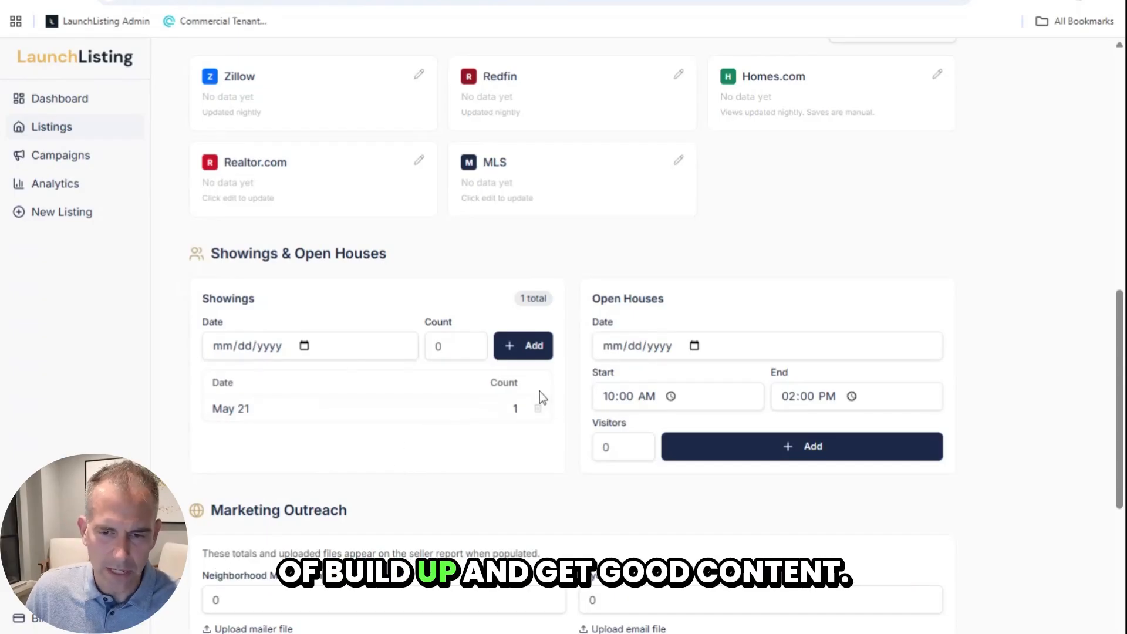
click(612, 347)
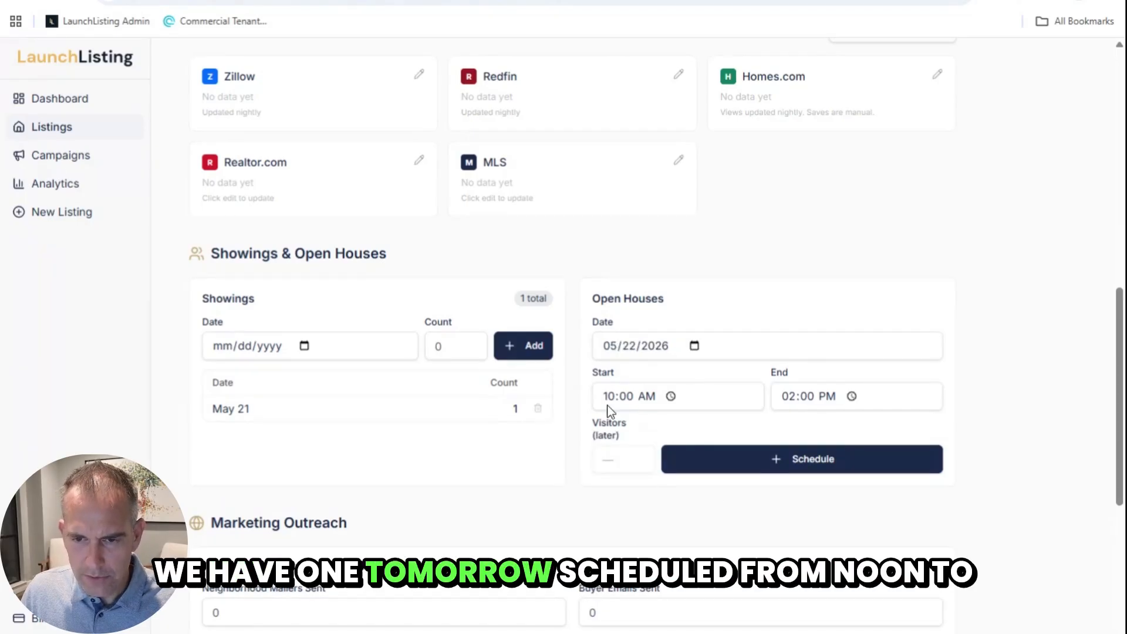
Step: Schedule the May 22, 2026 open house from 12:00 to 4:00 PM
click(608, 398)
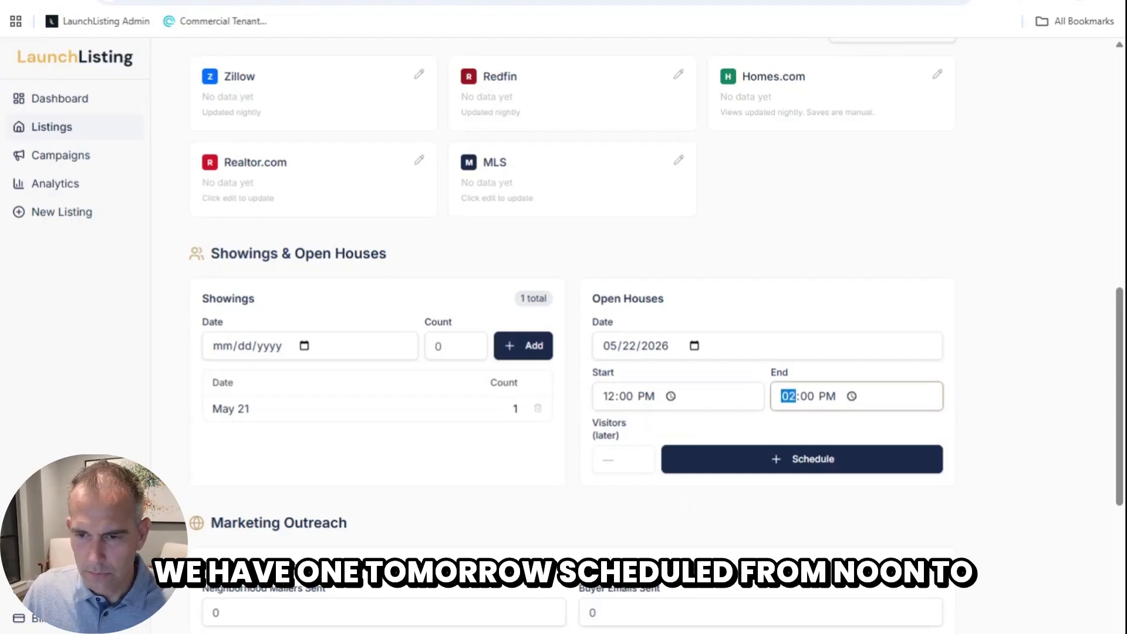
text(4)
key(Tab)
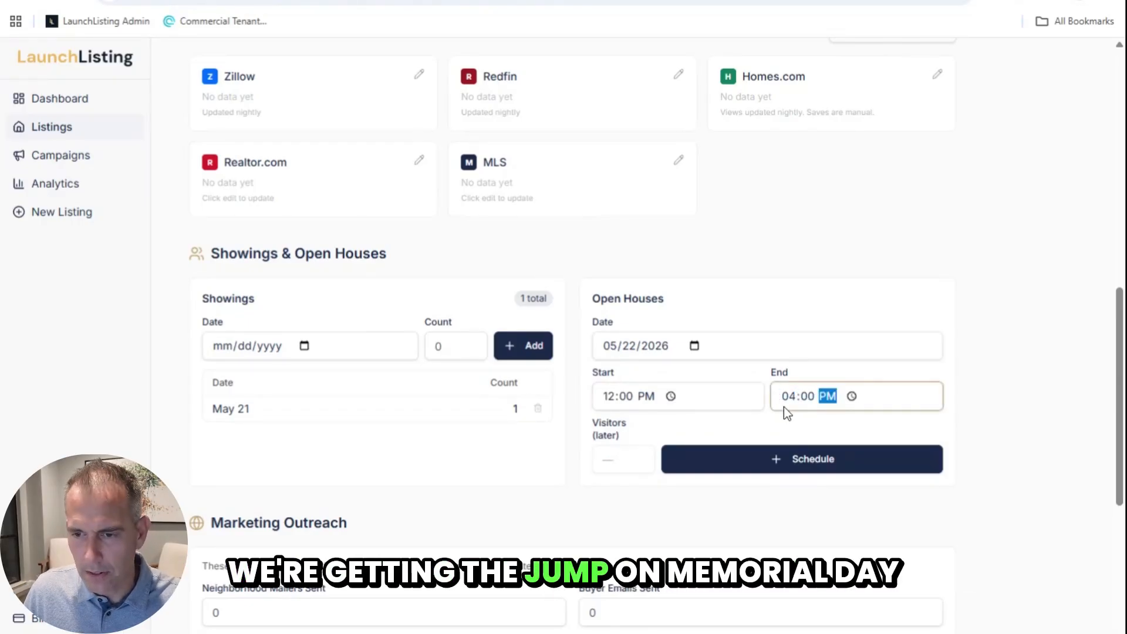
click(769, 460)
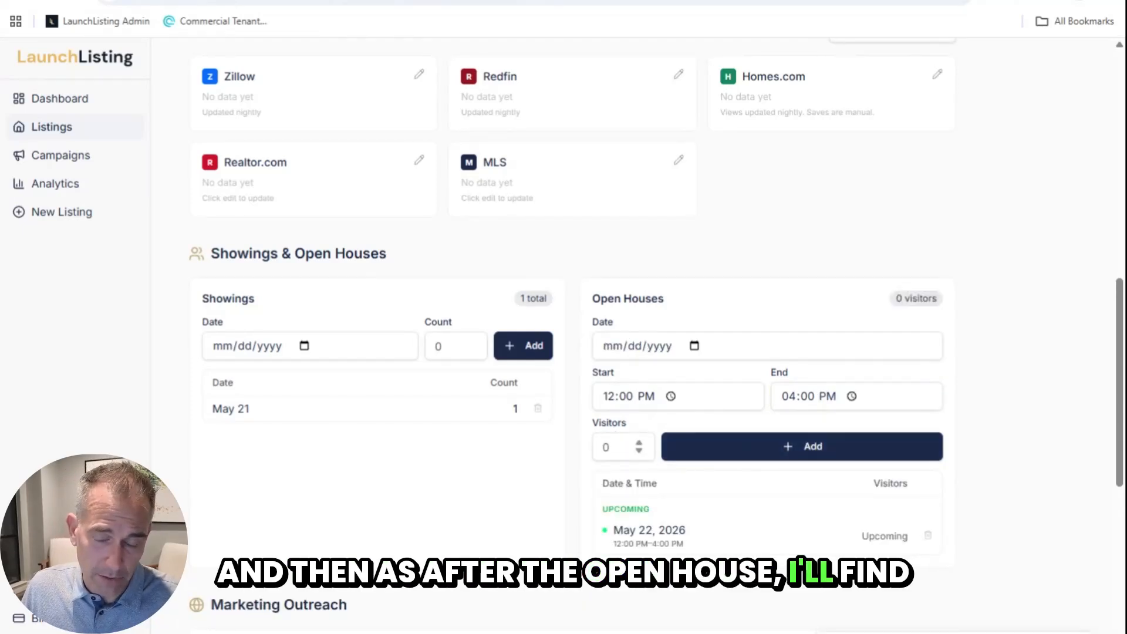
Step: Schedule a second open house on 05/23/2026 from 12:00 to 2:00 PM
click(691, 346)
click(709, 479)
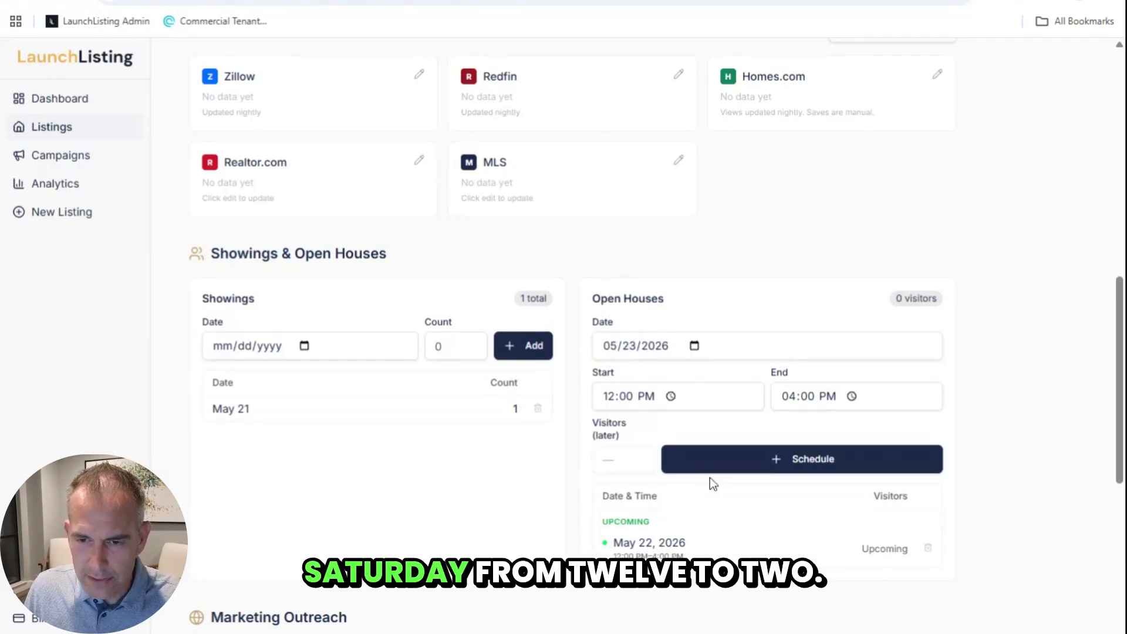
click(788, 396)
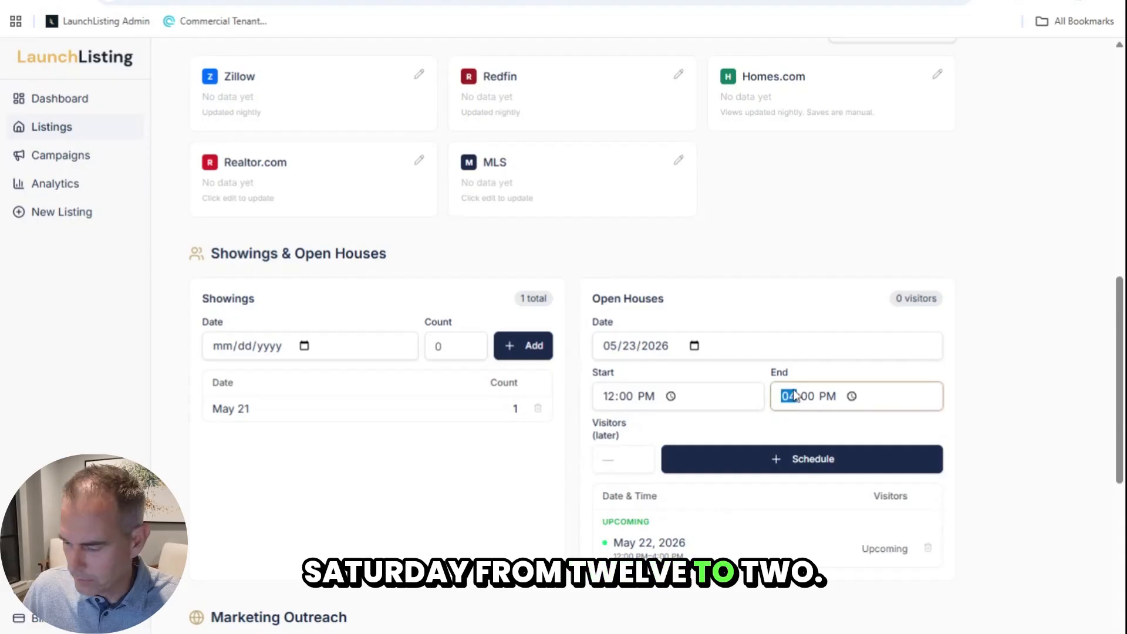
text(2)
click(787, 468)
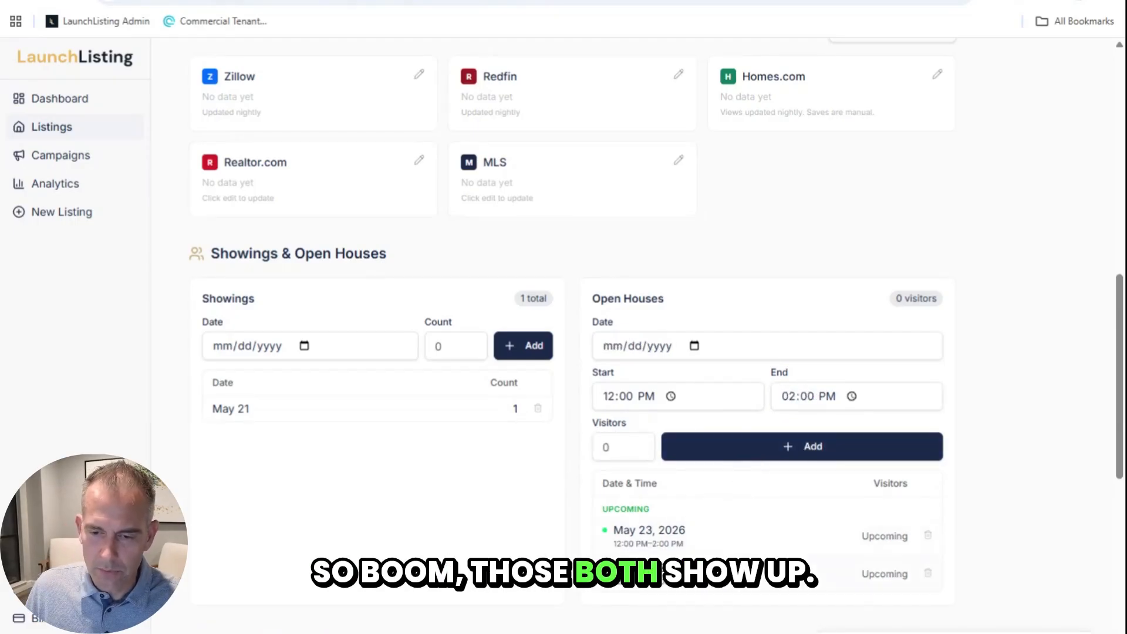
scroll(413, 299, up, 10)
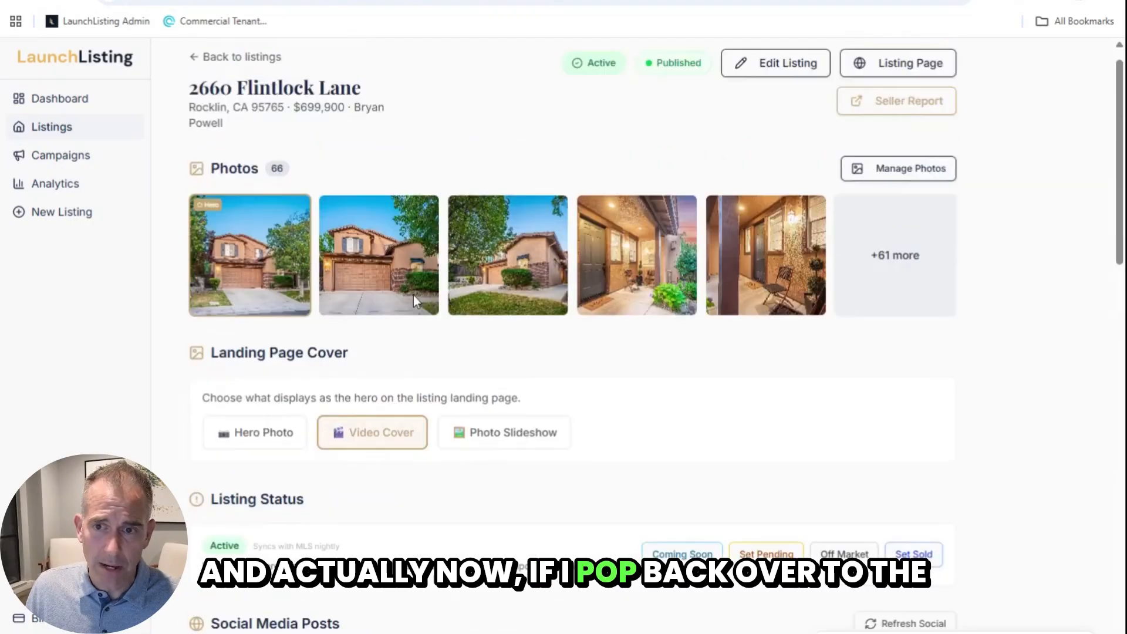
click(890, 93)
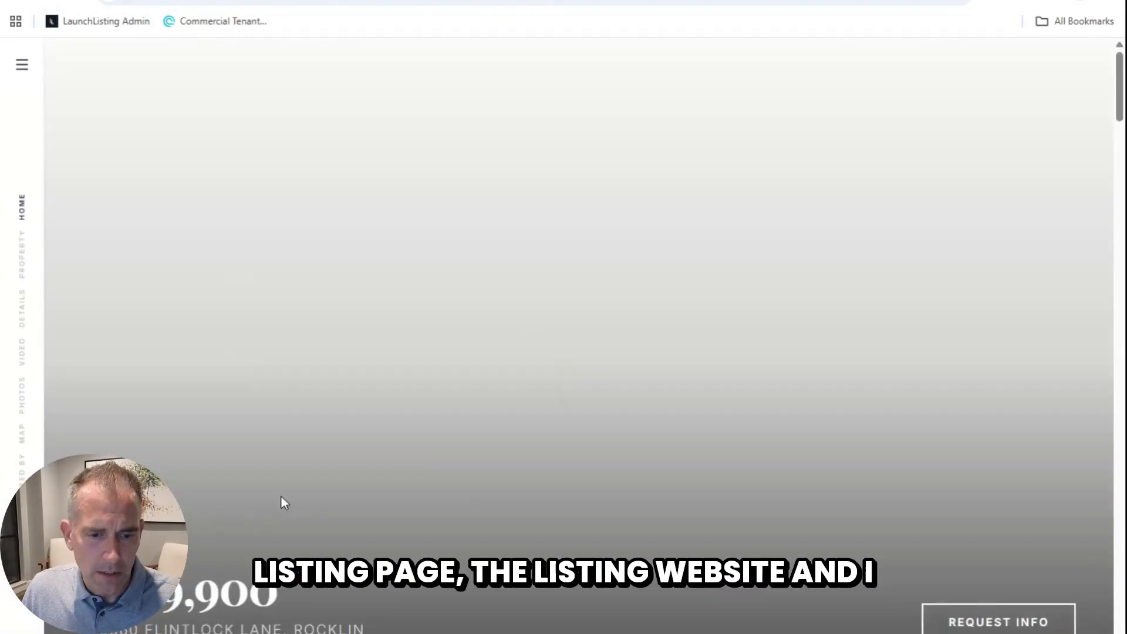
scroll(289, 502, down, 15)
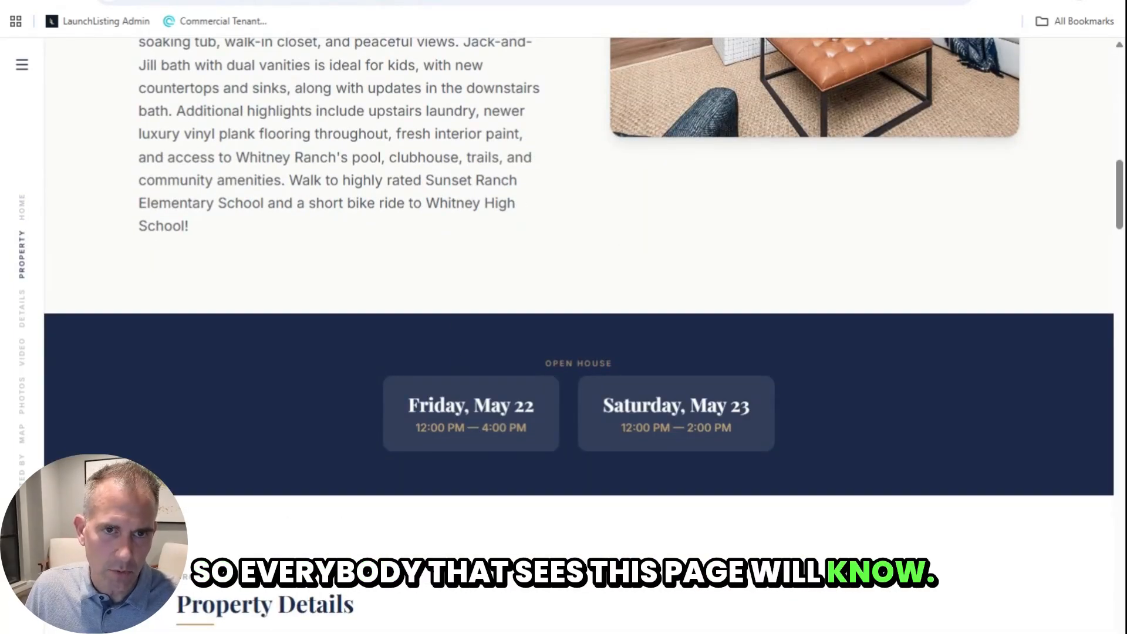
key(ctrl+shift+Tab)
scroll(272, 413, down, 7)
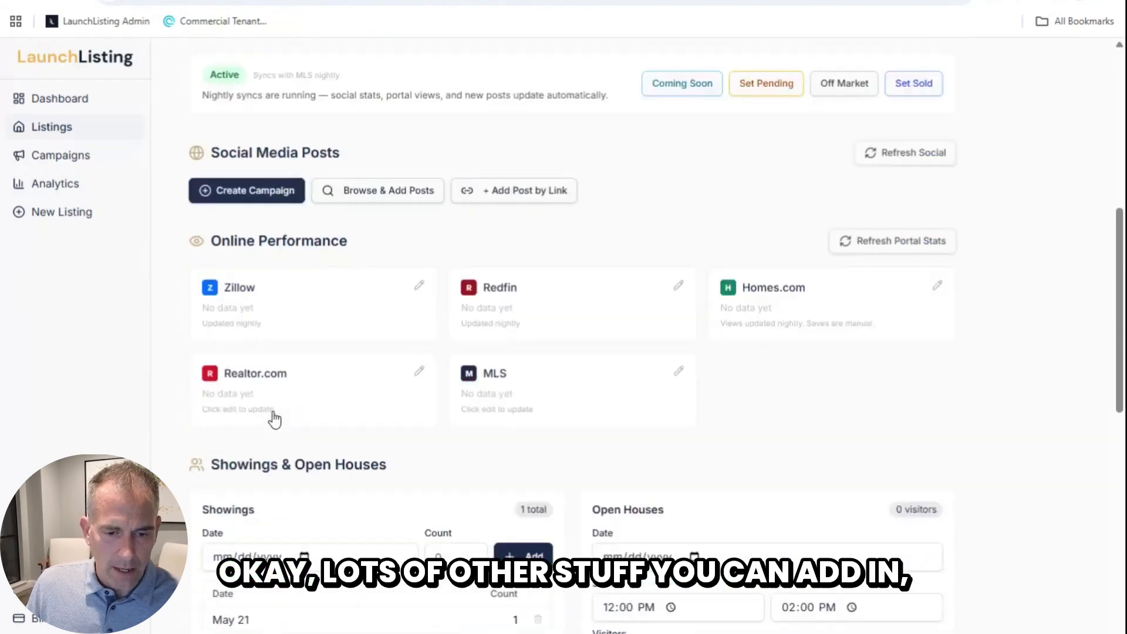
scroll(274, 418, down, 15)
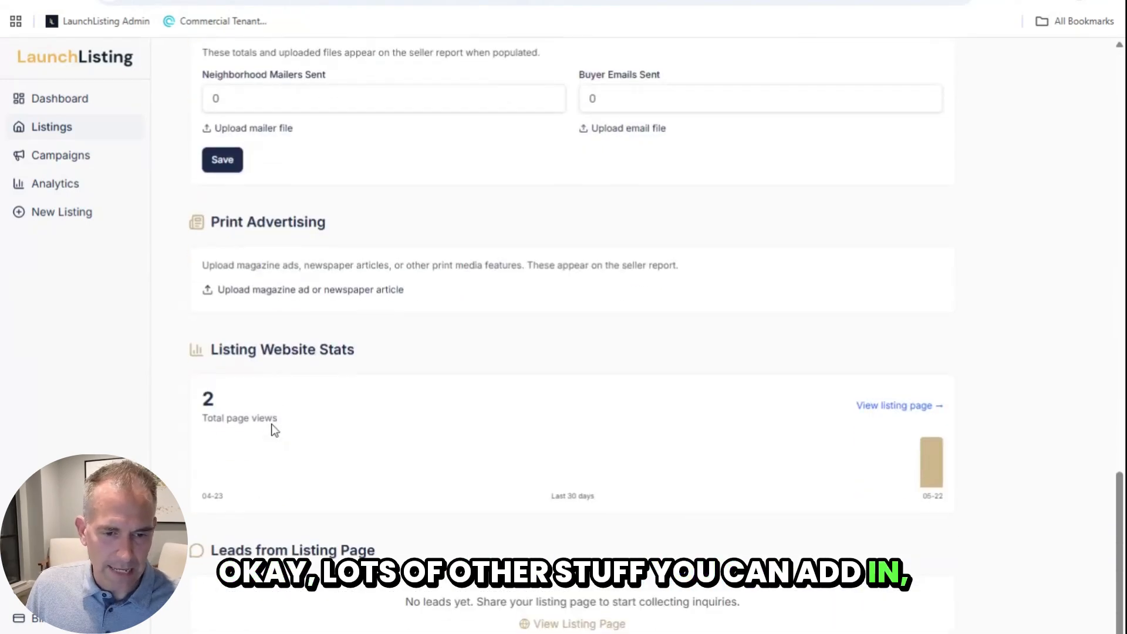
scroll(272, 427, up, 20)
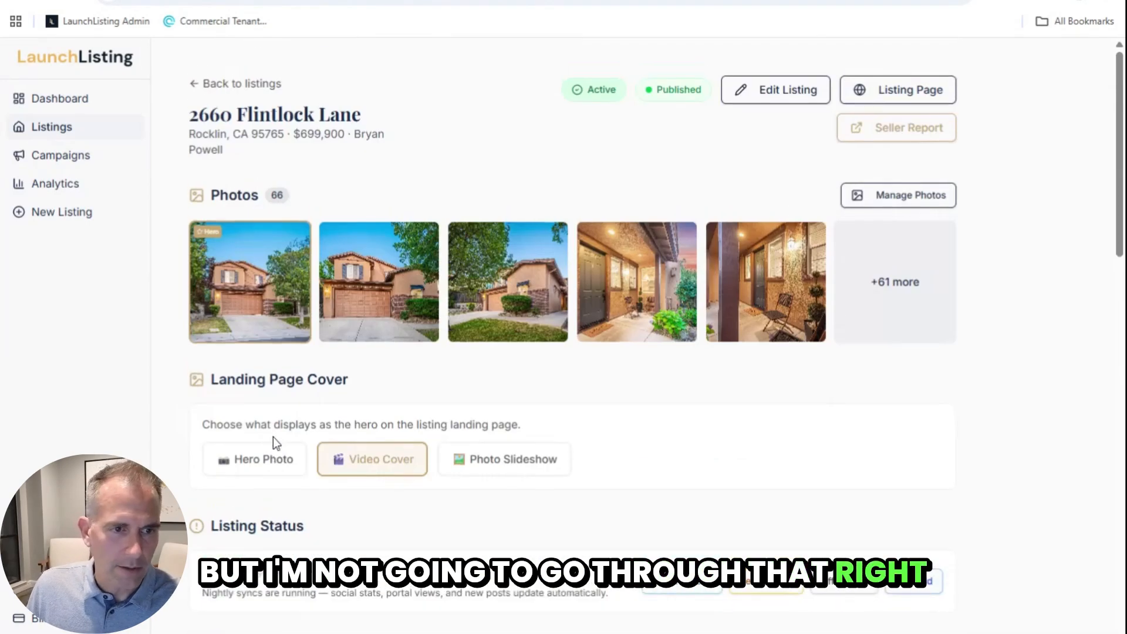
click(57, 166)
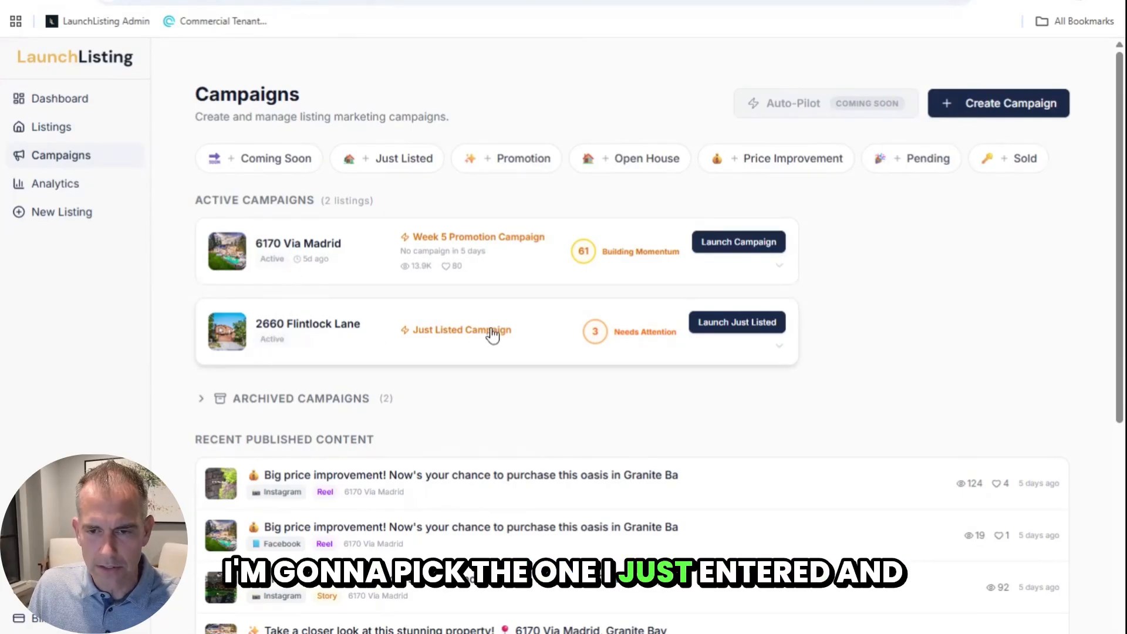
click(709, 328)
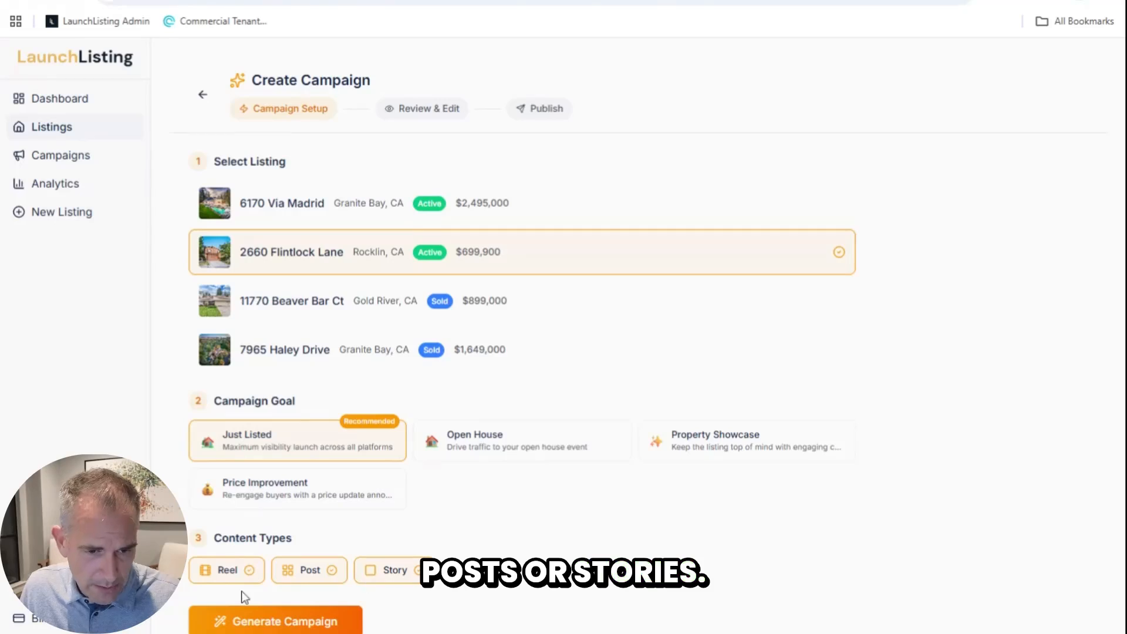
Step: Drop Reel from the content types and generate just the Post and Story
click(227, 578)
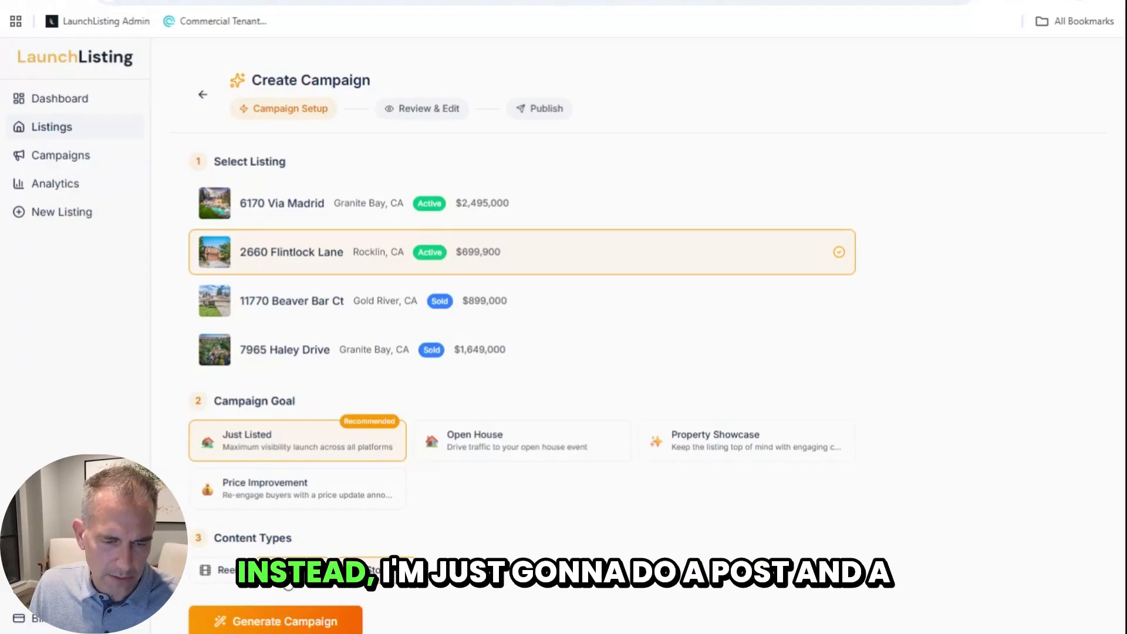
click(287, 624)
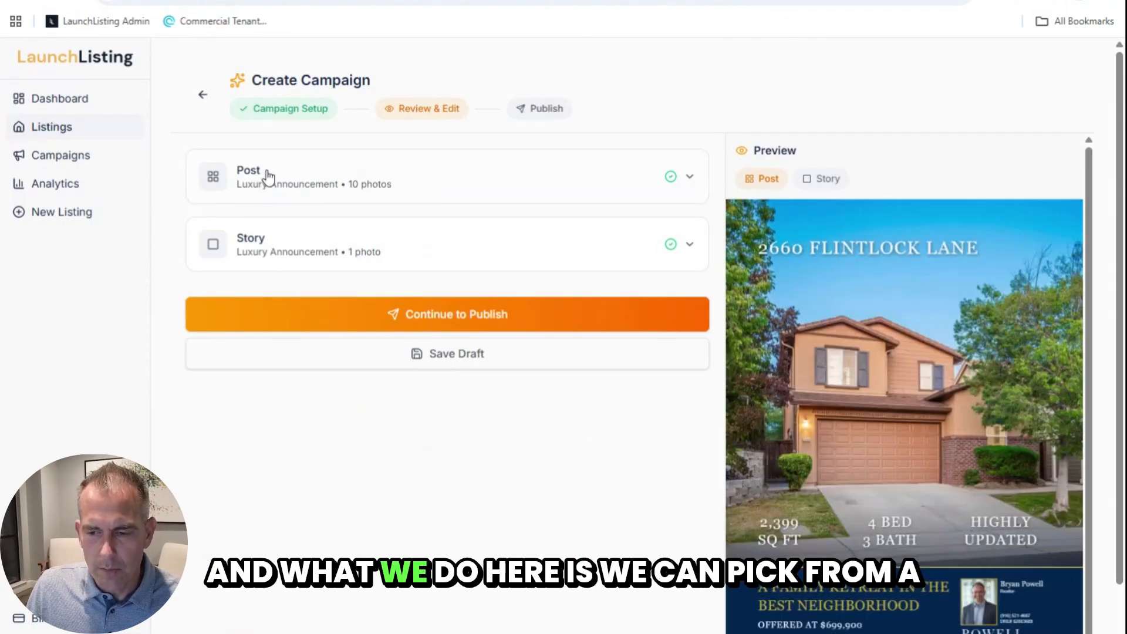
Step: Switch the post's template to Casual after trying Modern Reveal
click(268, 177)
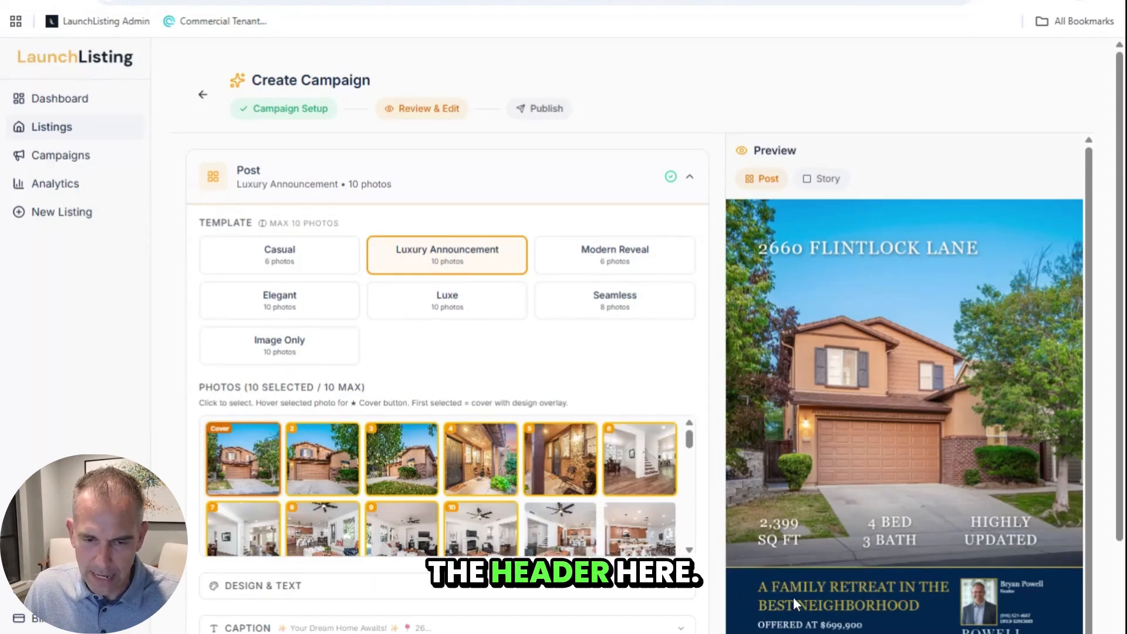
click(589, 255)
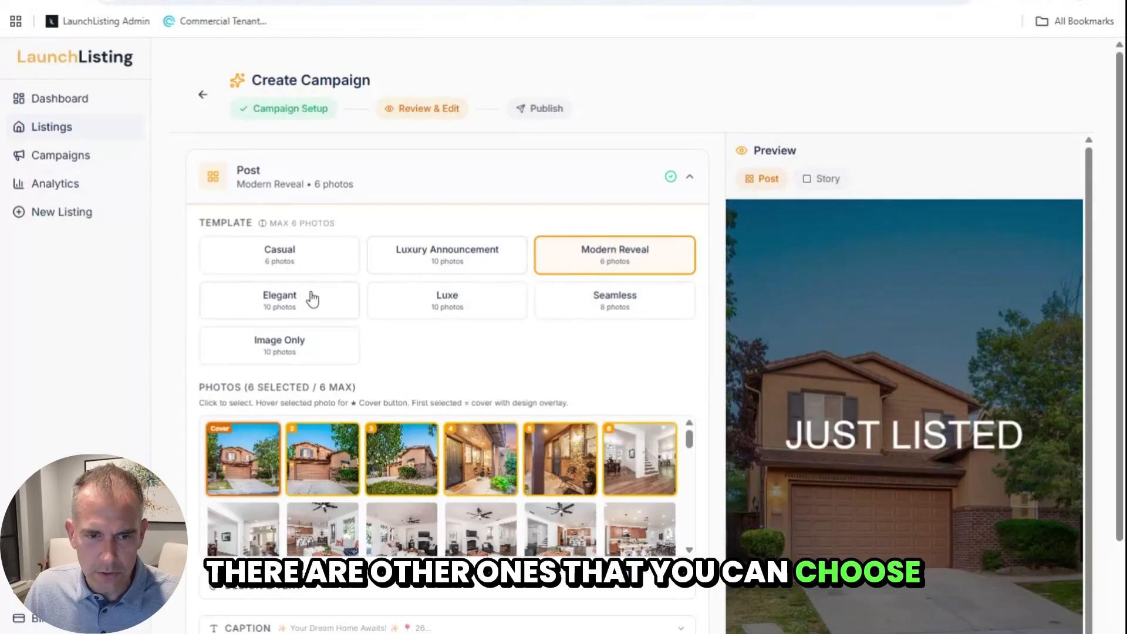
click(277, 257)
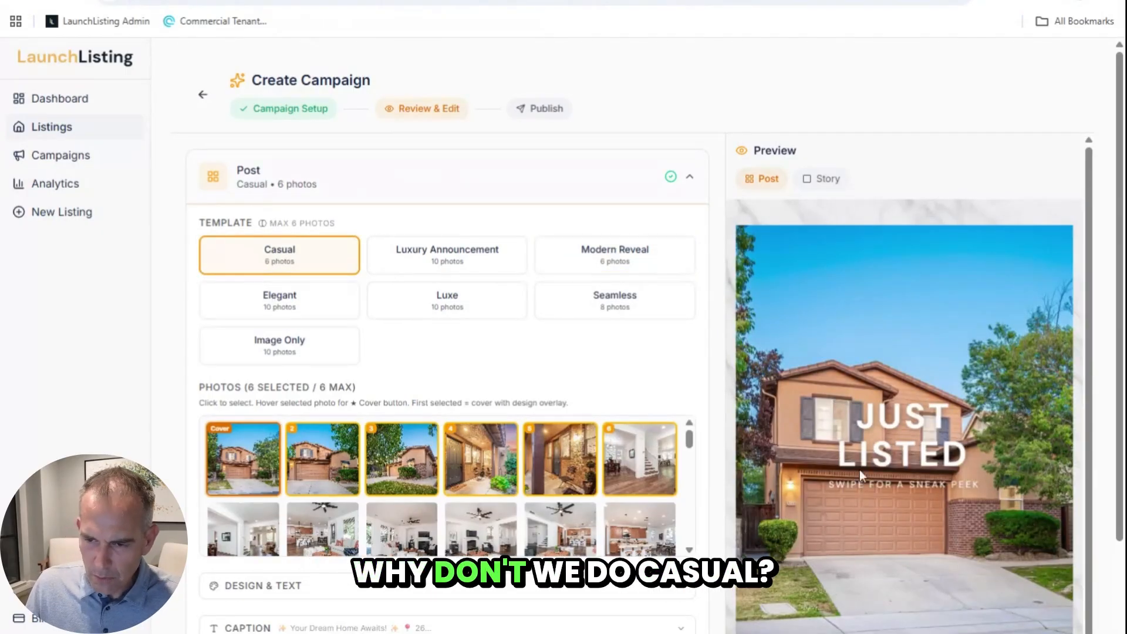
scroll(721, 396, down, 1)
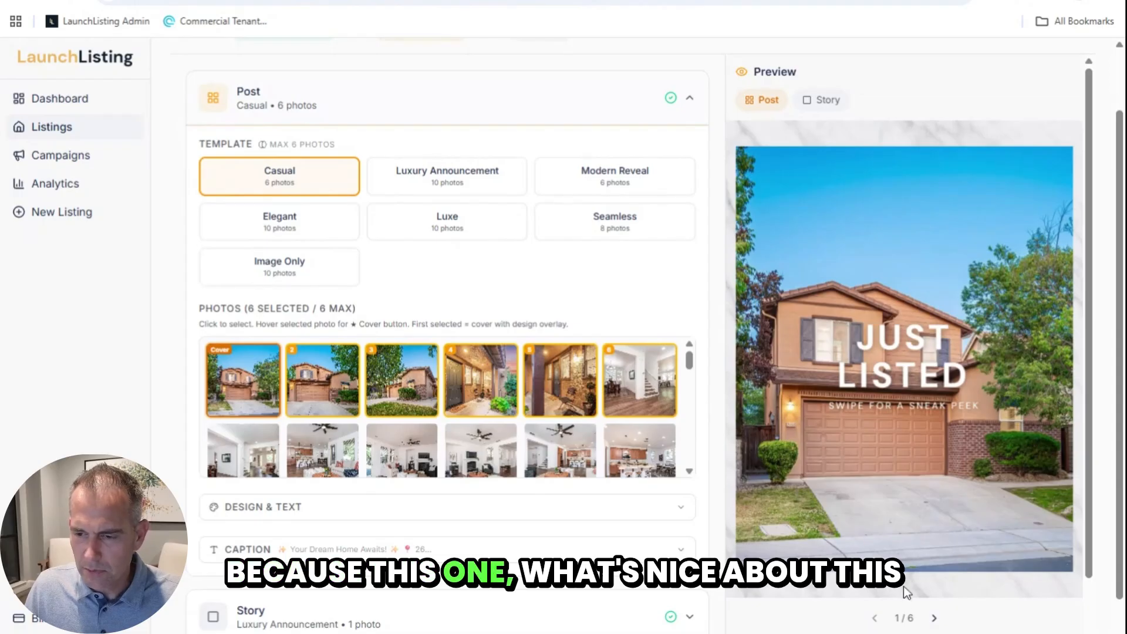
Step: Page through the six-slide Casual carousel preview and return to the Just Listed cover
click(934, 619)
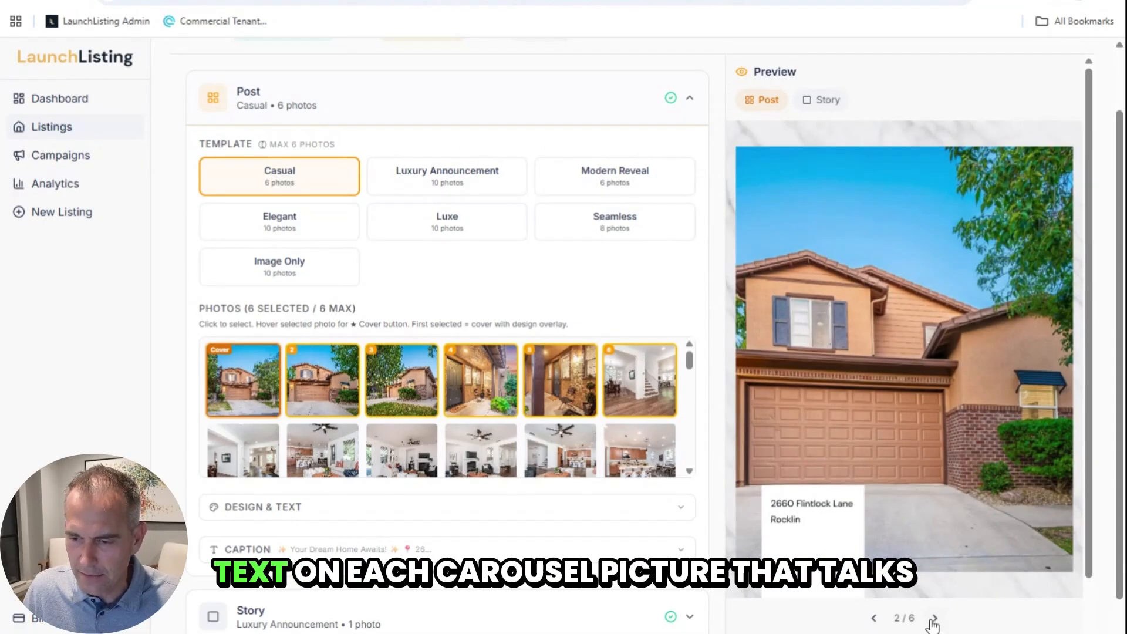
click(934, 619)
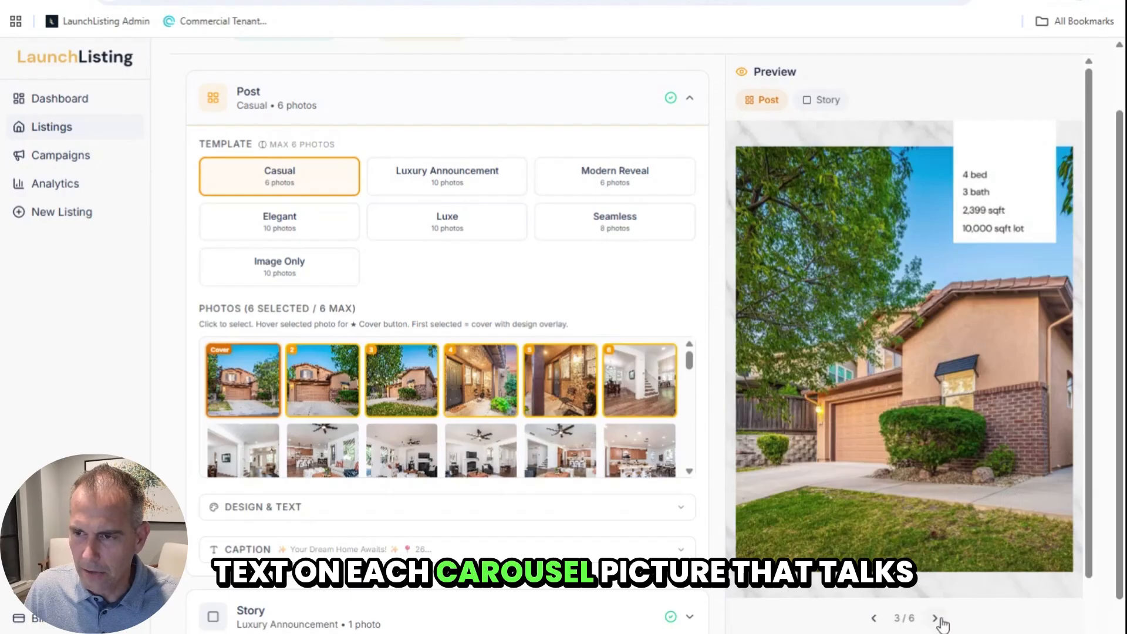
click(937, 619)
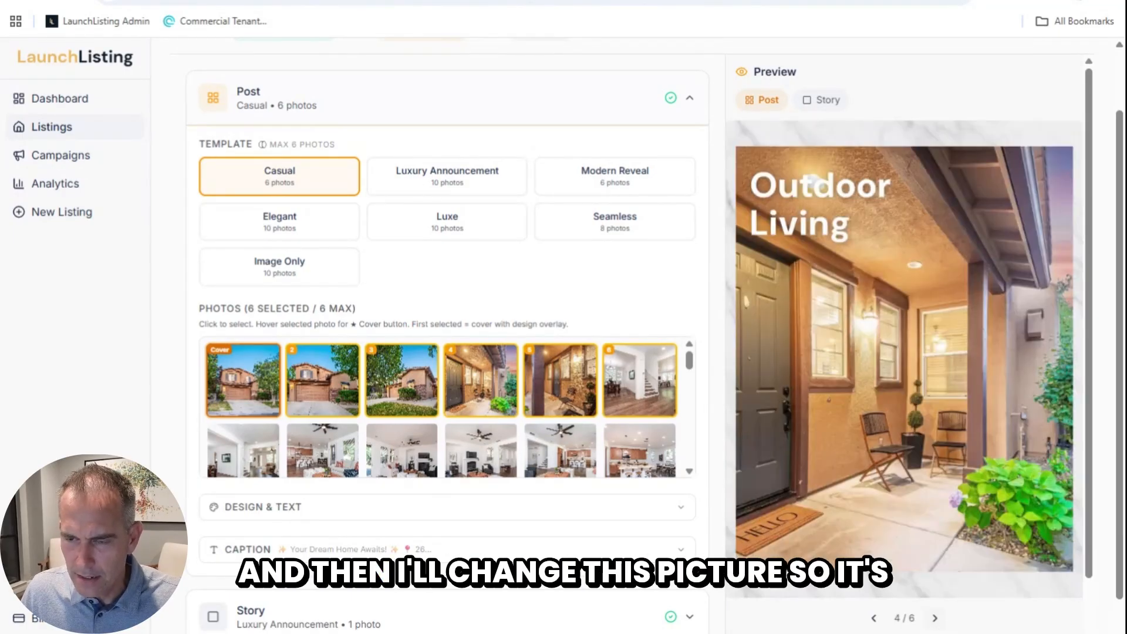
click(936, 617)
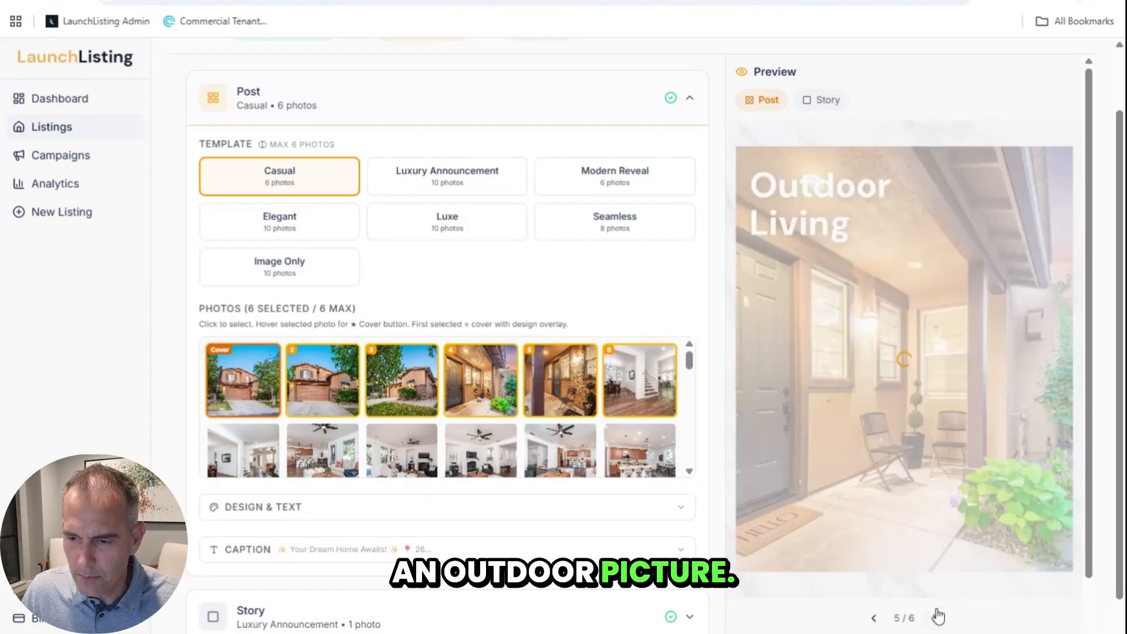
click(938, 617)
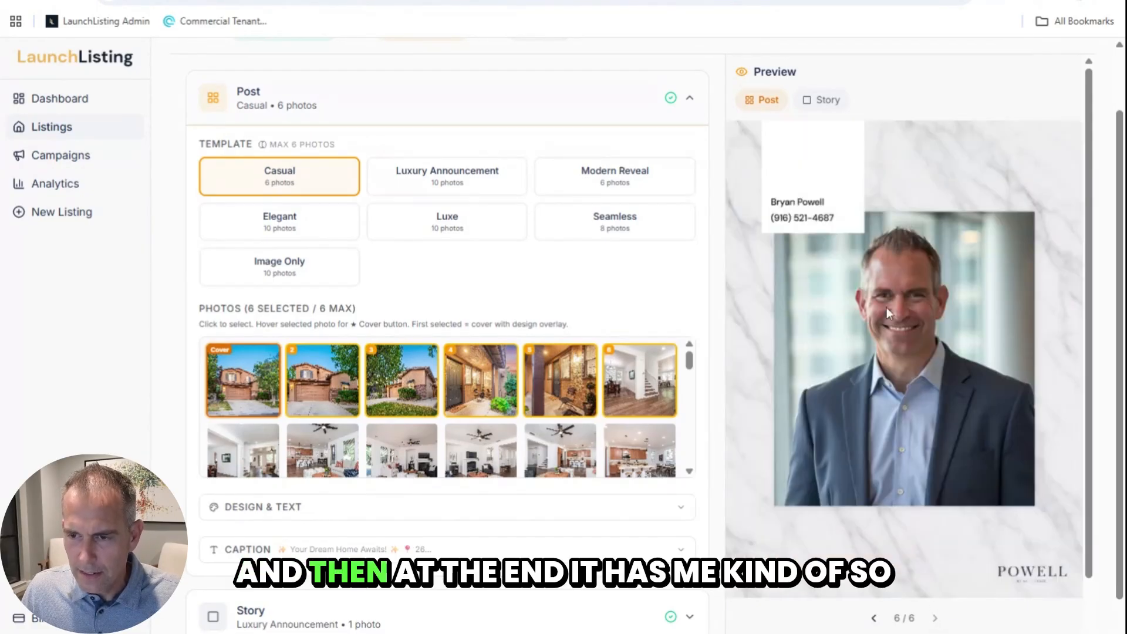
click(875, 617)
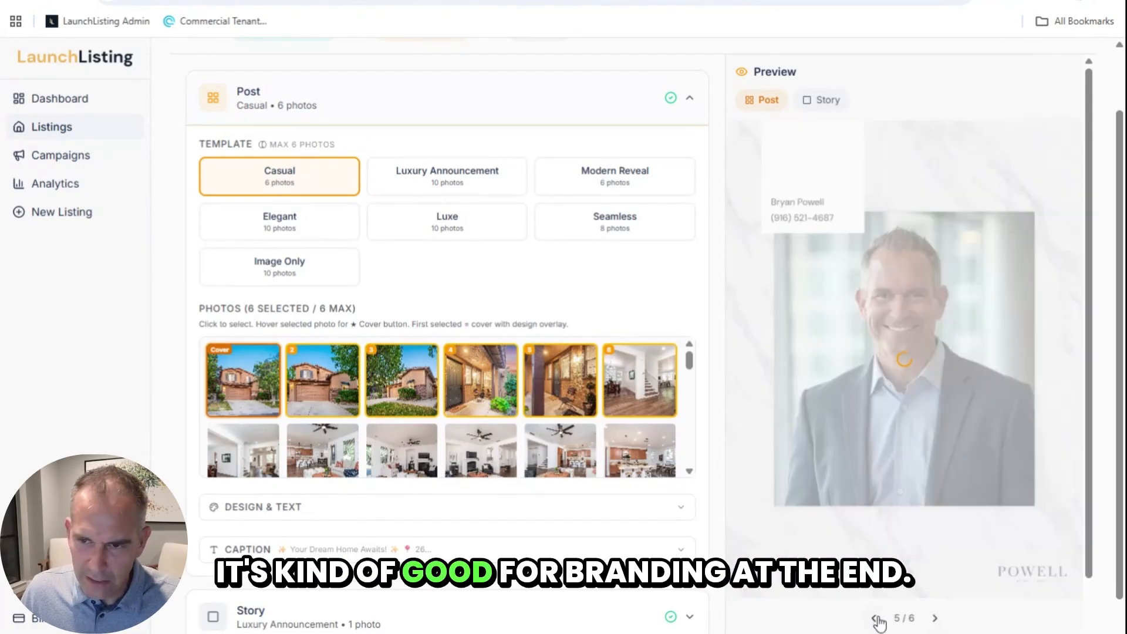
click(874, 617)
click(875, 617)
click(875, 618)
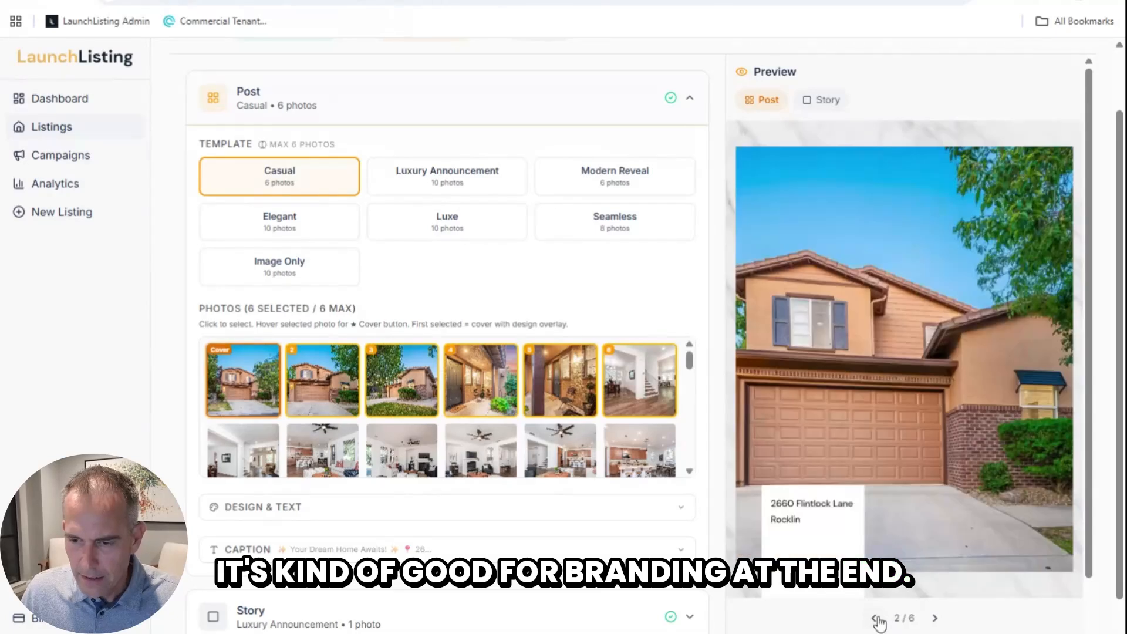
click(874, 617)
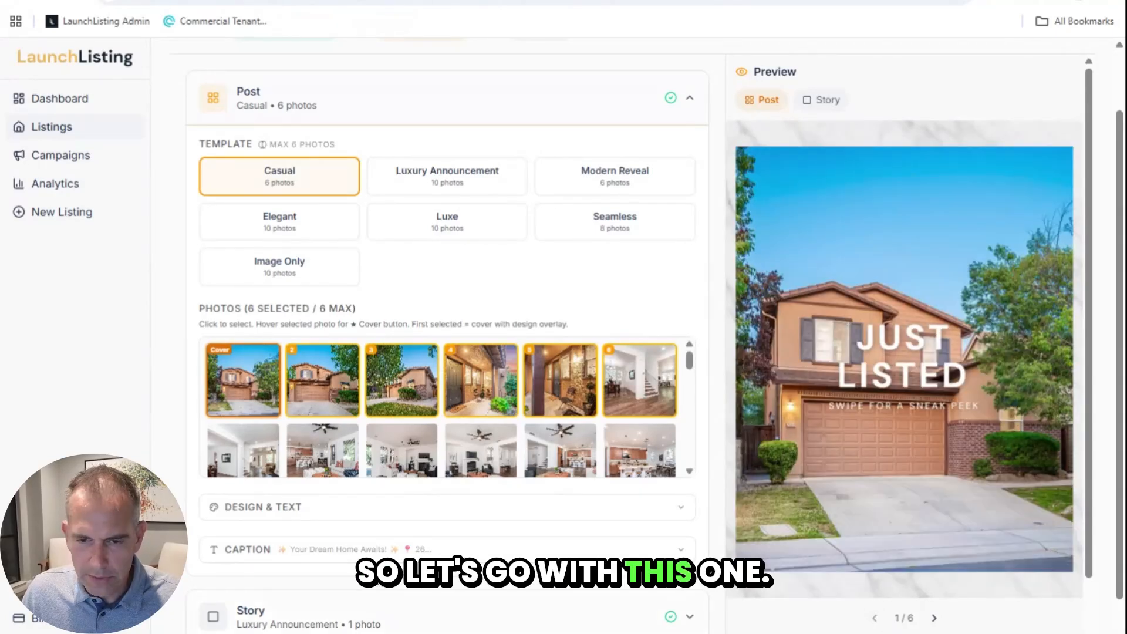
Step: Trim the post to only the cover photo, then add the living-room photo as slide 2
click(320, 387)
click(391, 384)
click(481, 380)
click(559, 379)
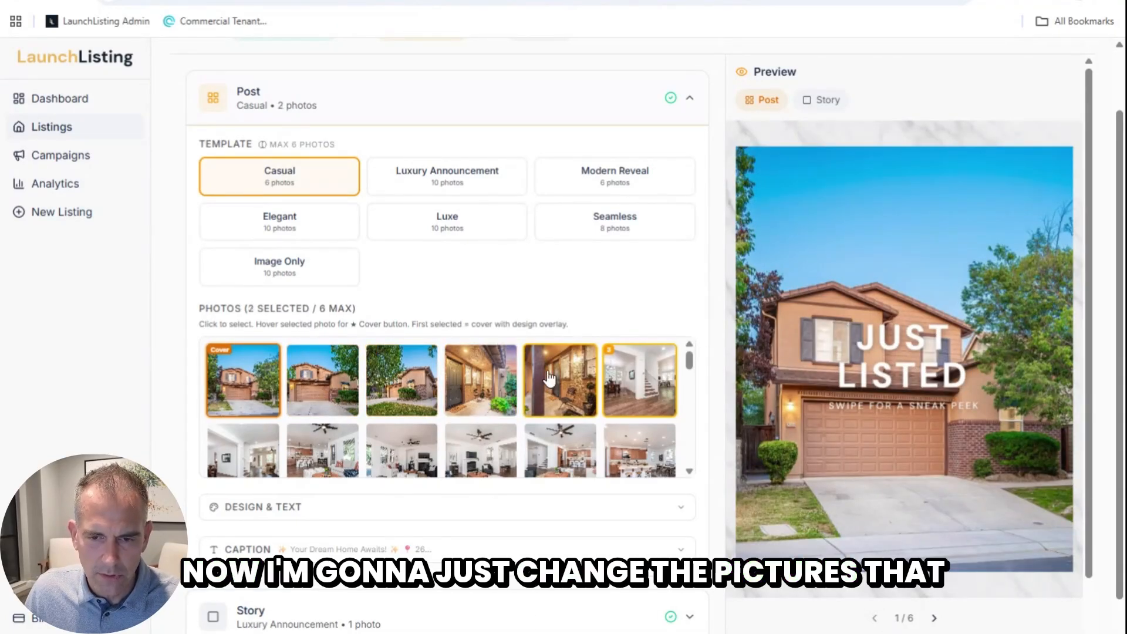
click(639, 380)
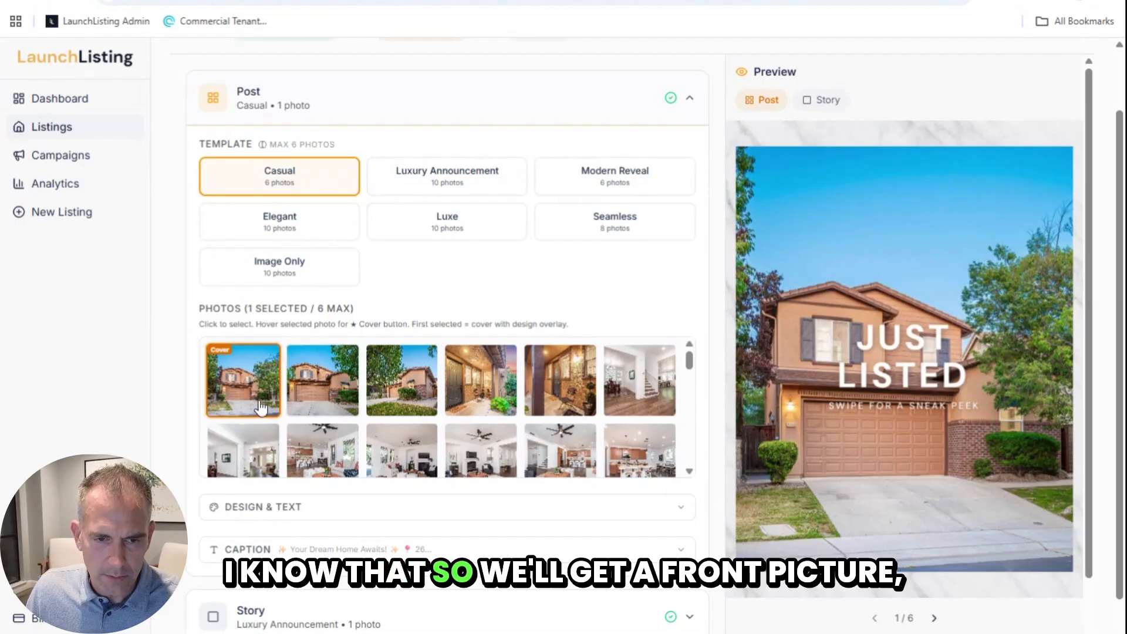
scroll(261, 407, down, 1)
click(317, 399)
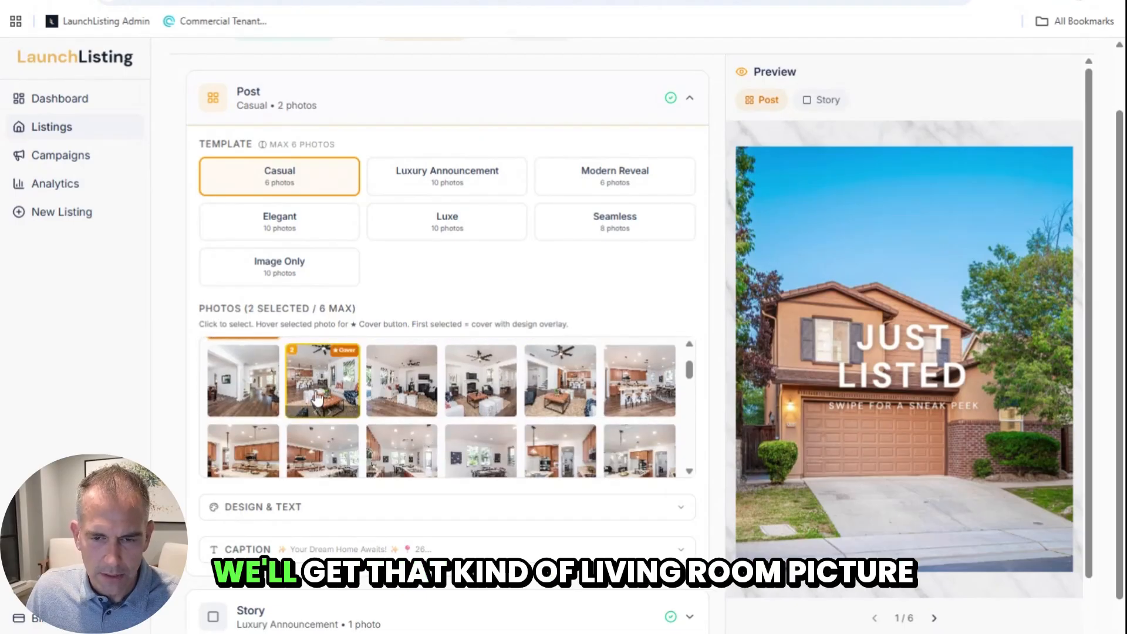
Step: Preview slides 2 and 3, then add two kitchen photos to the carousel
click(933, 619)
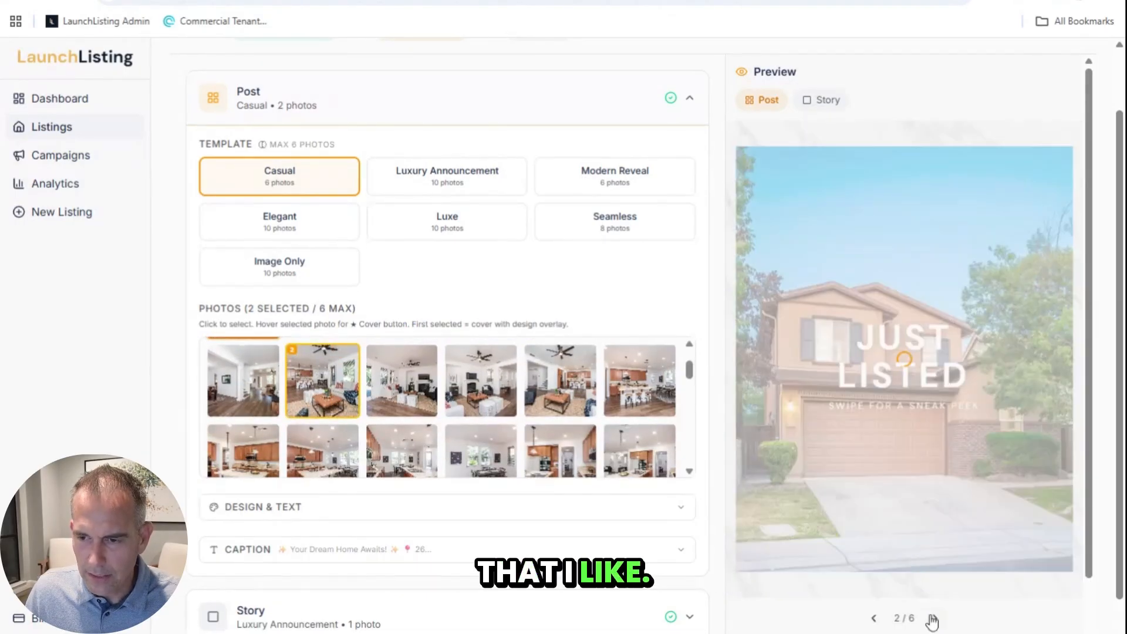
click(933, 619)
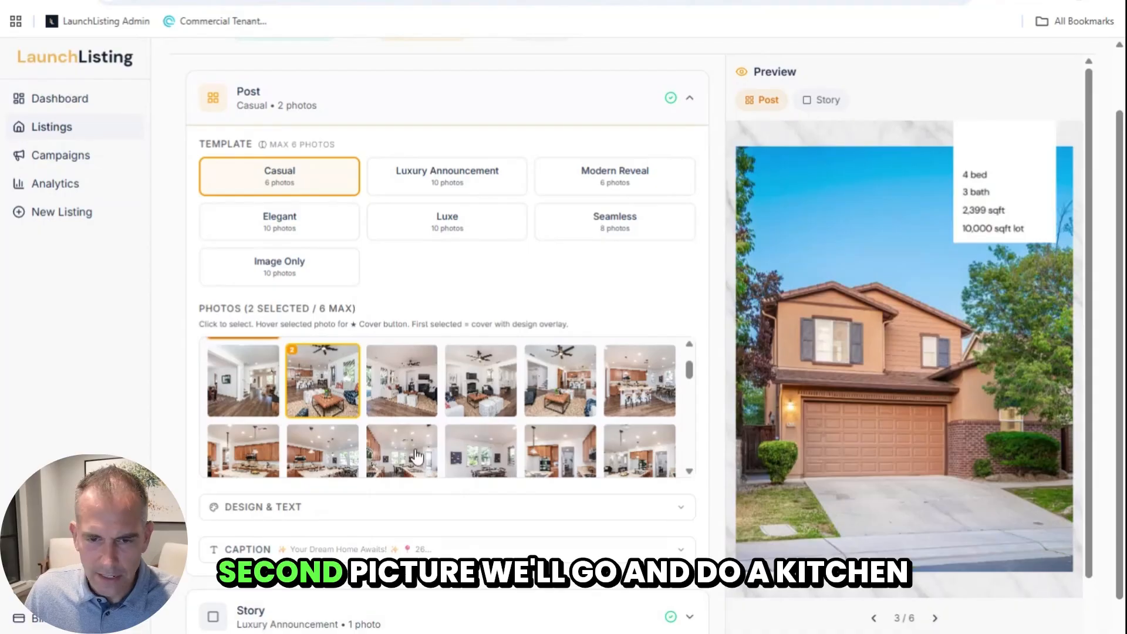
scroll(420, 411, down, 1)
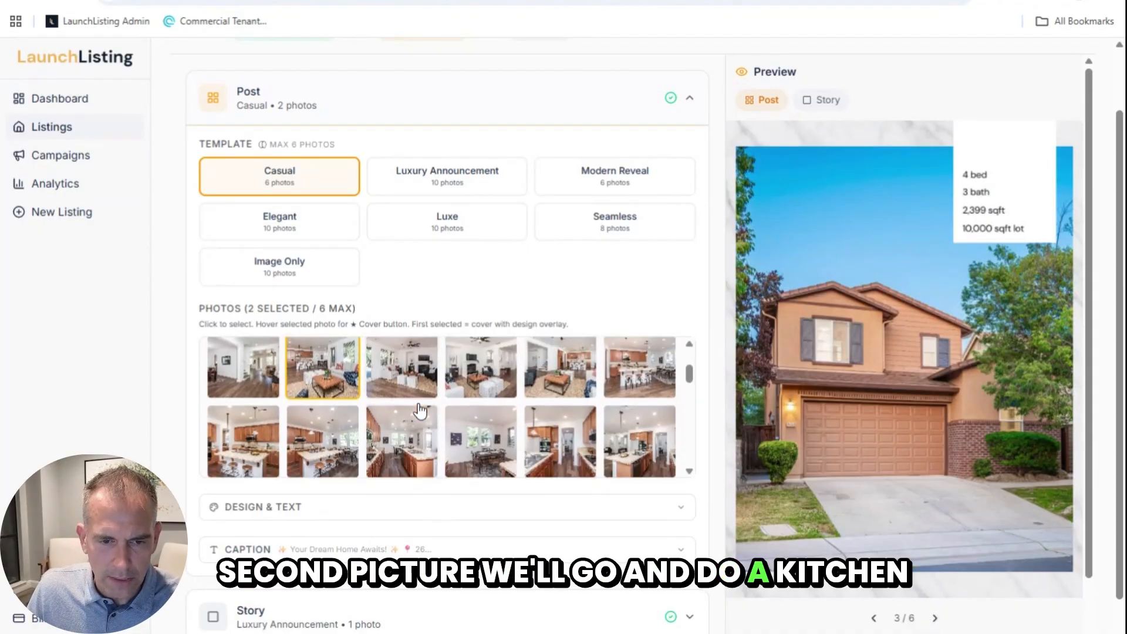
scroll(420, 411, up, 1)
click(639, 382)
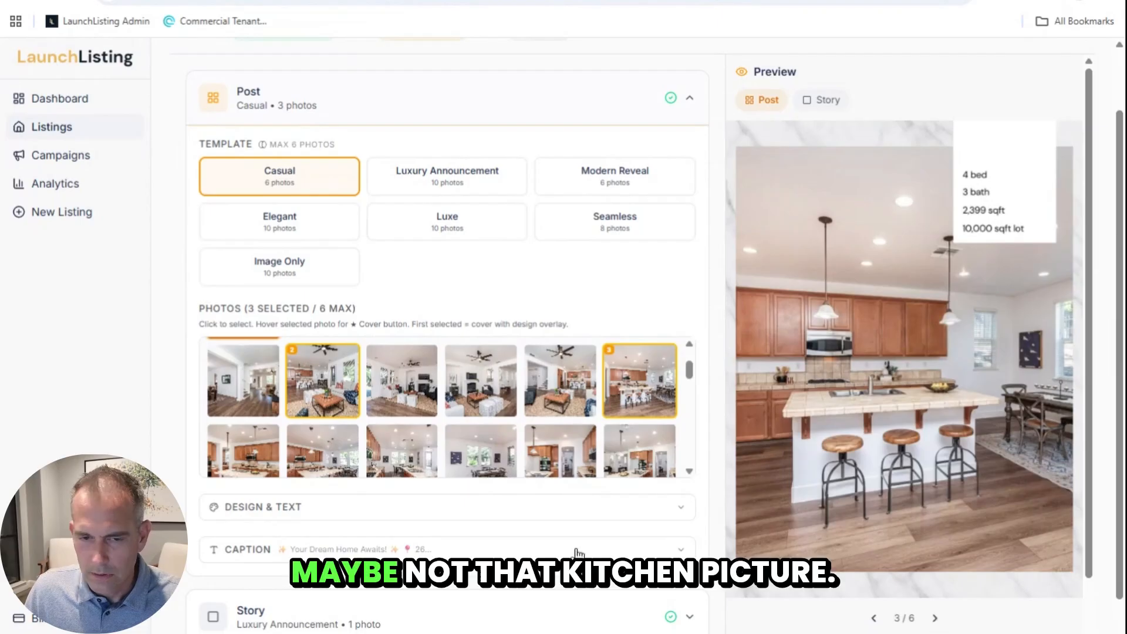
click(233, 458)
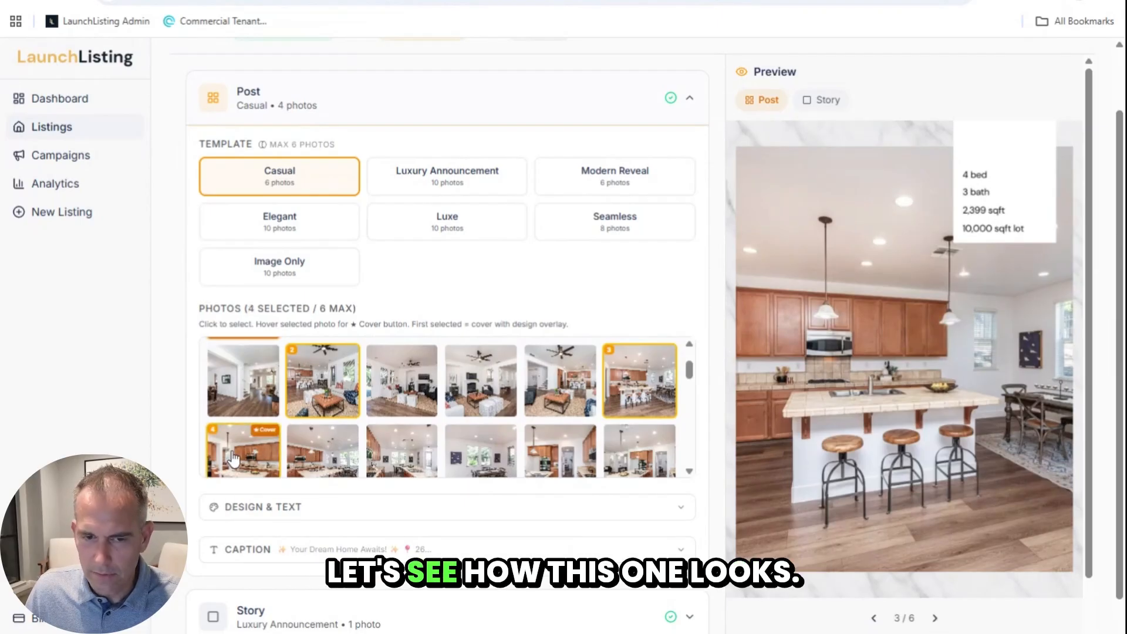
Step: Swap kitchen photos until the wide kitchen-island shot with wall ovens is photo 3
click(639, 381)
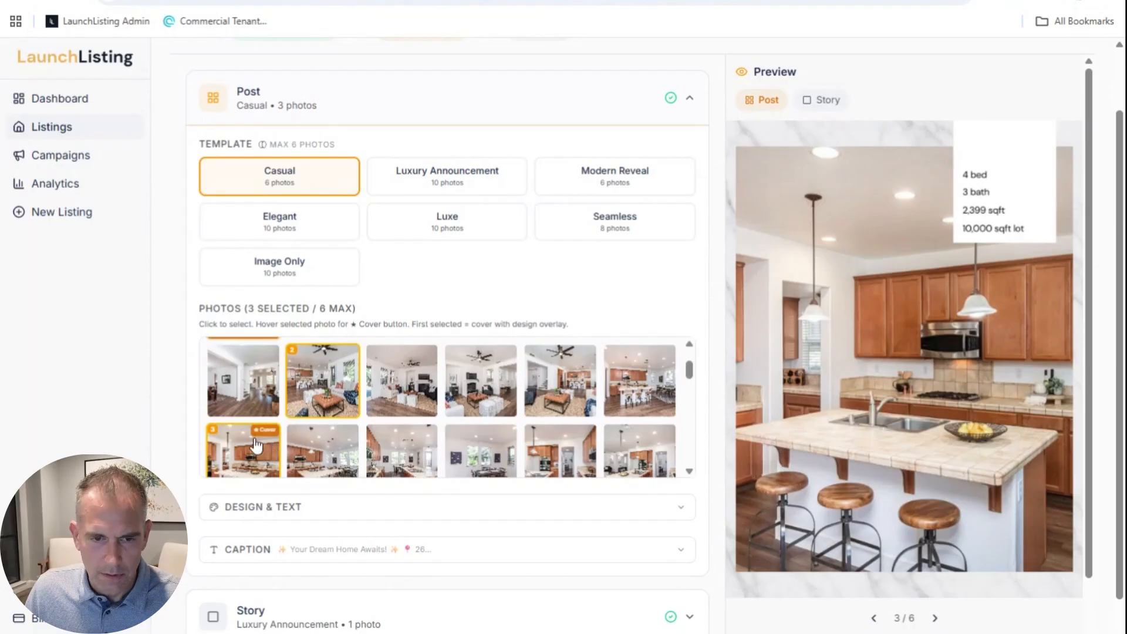
scroll(256, 446, down, 1)
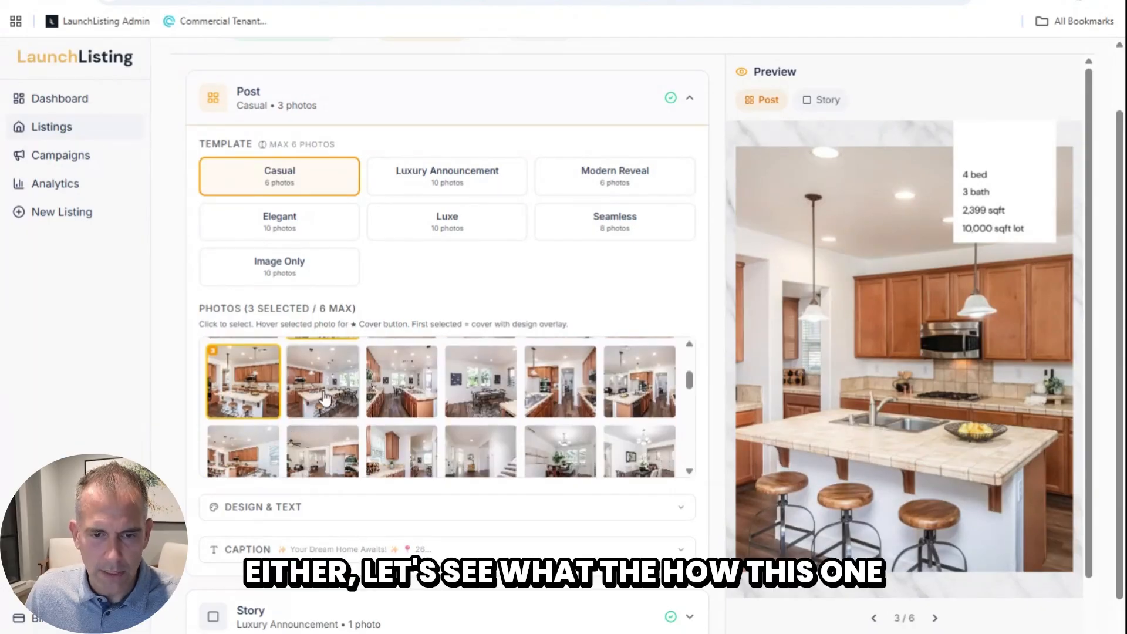
click(401, 392)
click(261, 399)
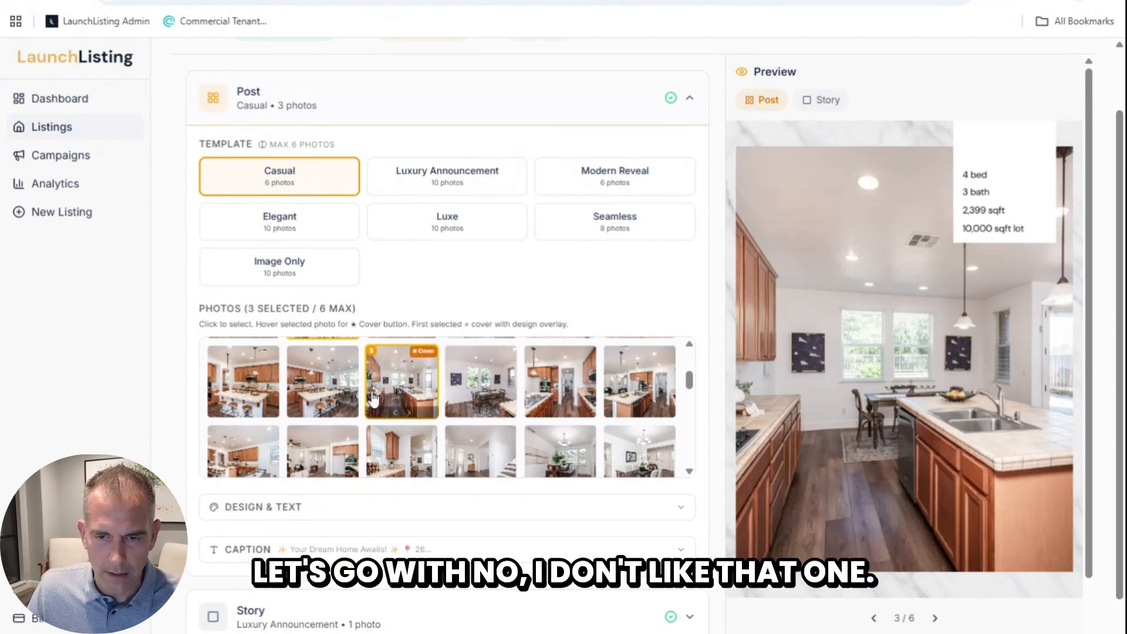
click(402, 382)
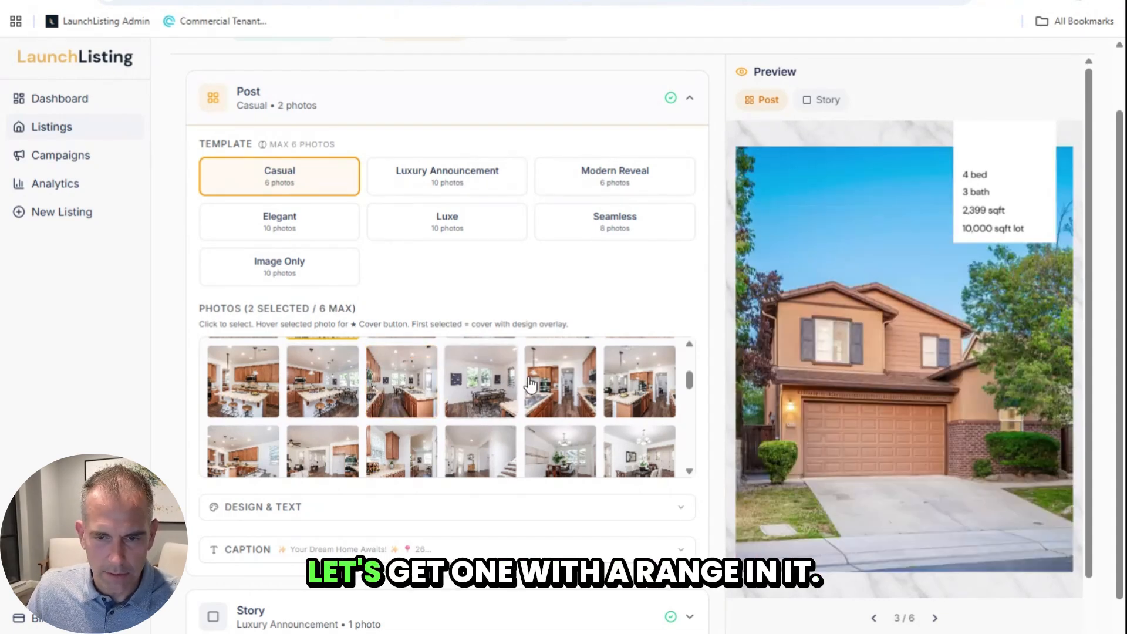
click(545, 384)
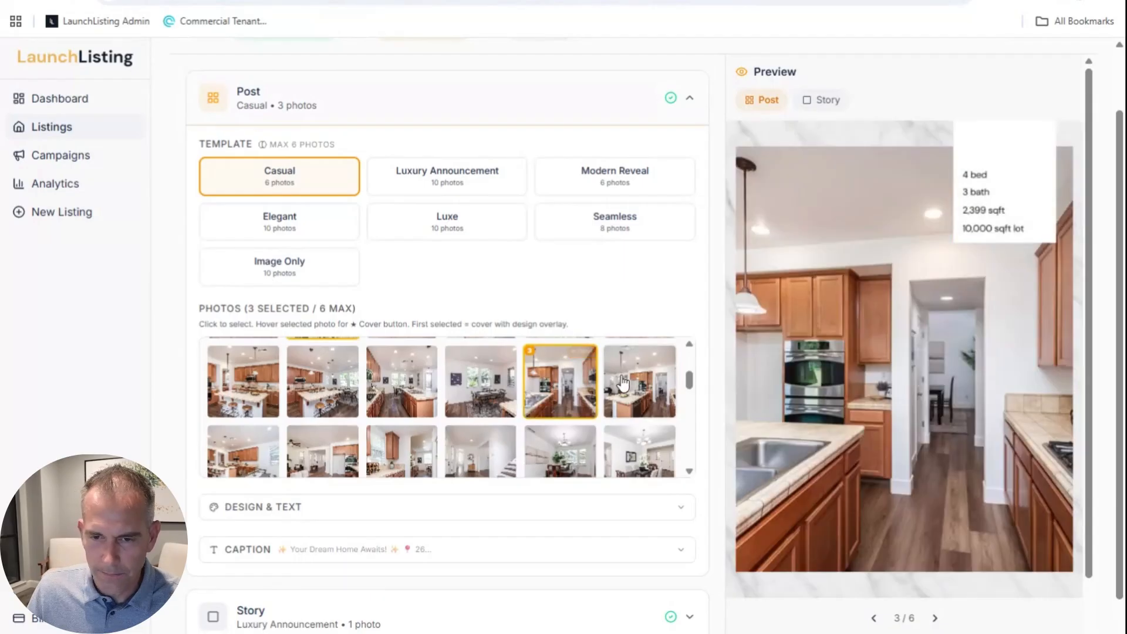
click(625, 383)
click(585, 396)
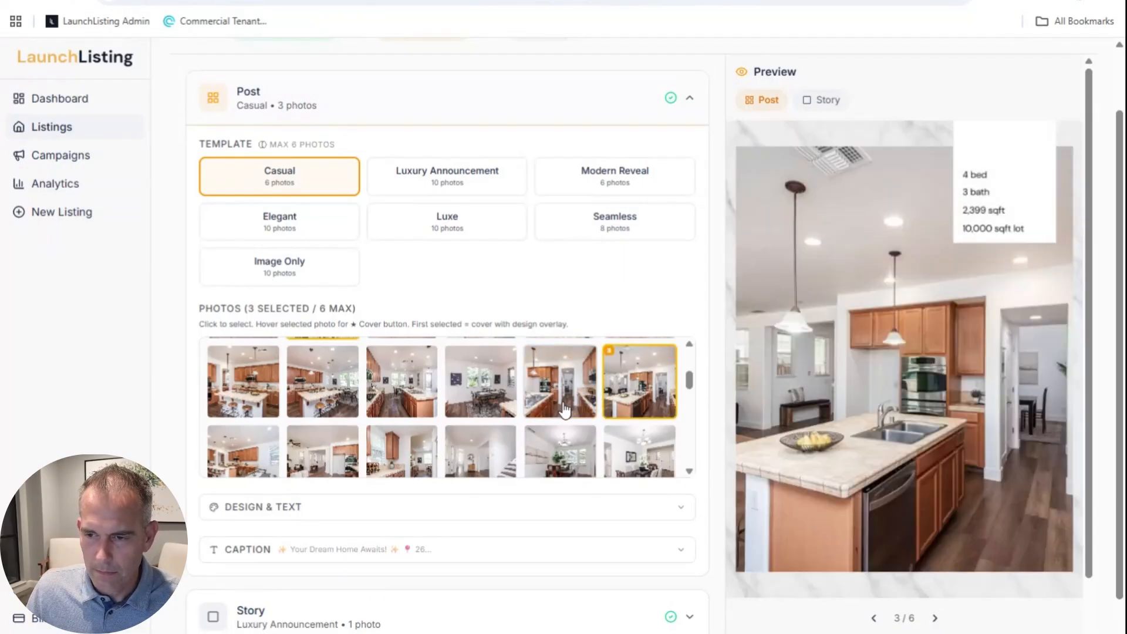
Step: Add the backyard aerial photo as the post's fourth slide
scroll(271, 403, down, 2)
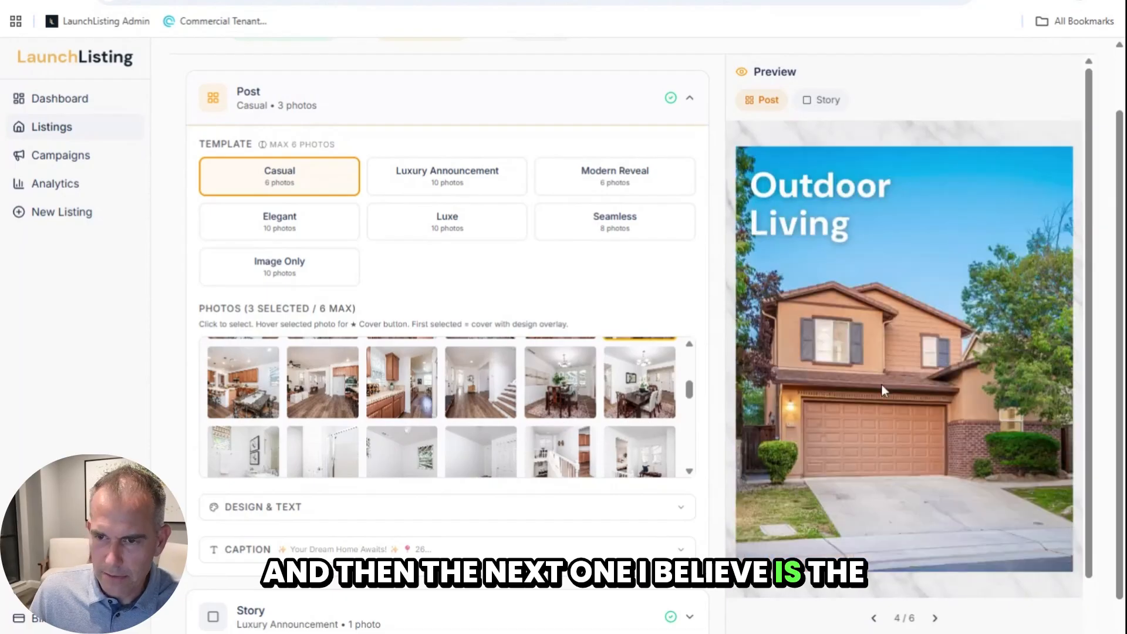
scroll(331, 411, down, 3)
scroll(330, 413, down, 1)
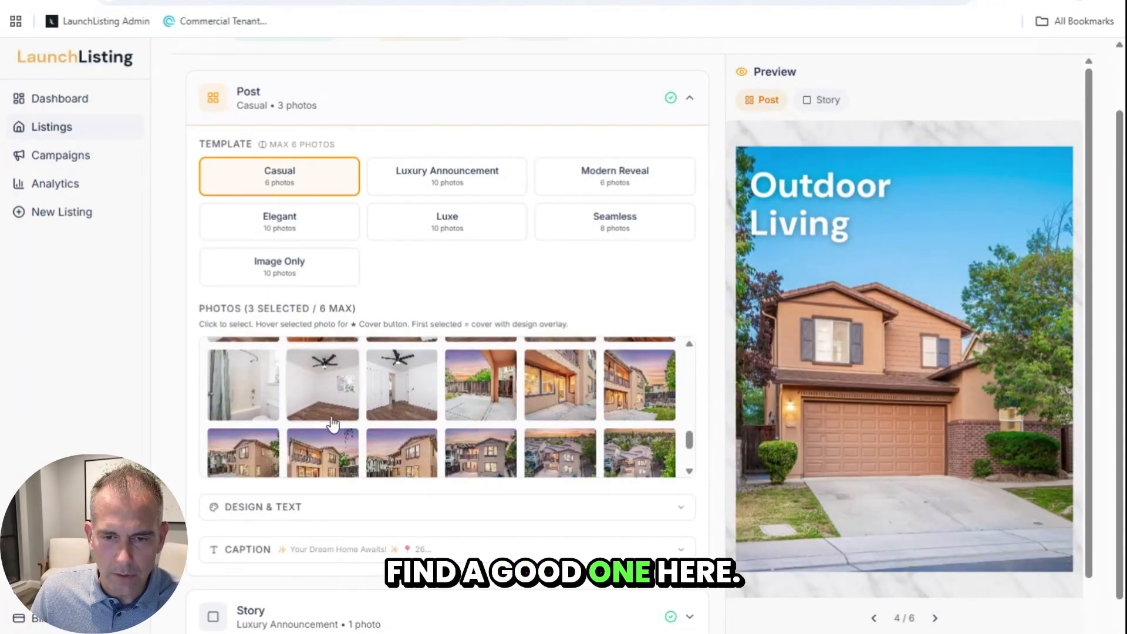
scroll(331, 422, down, 2)
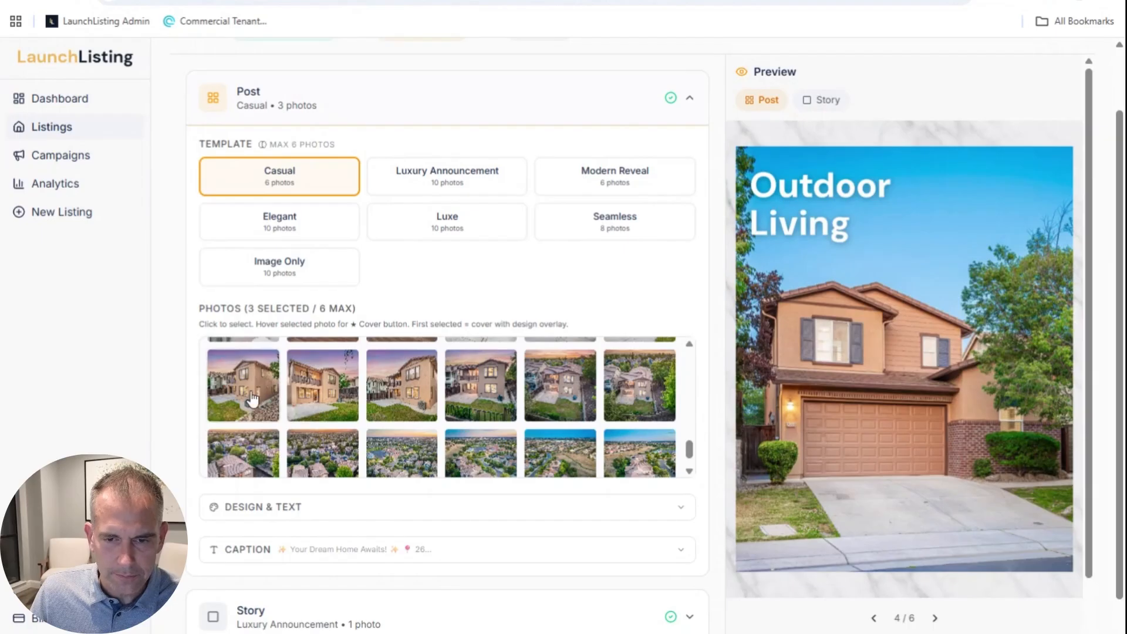
click(556, 407)
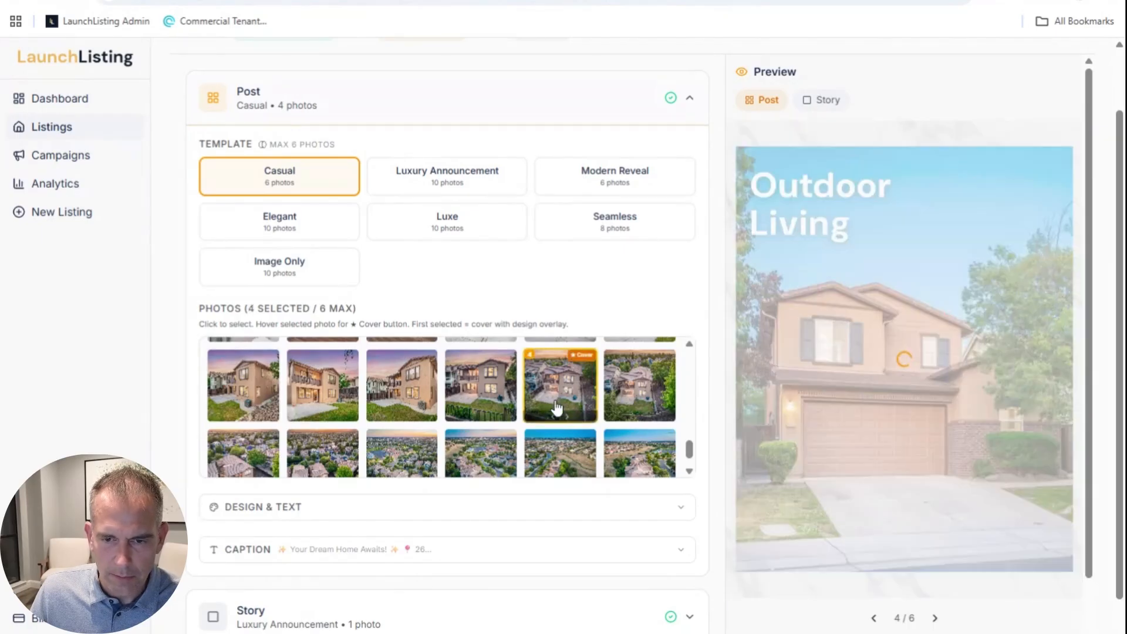
click(934, 619)
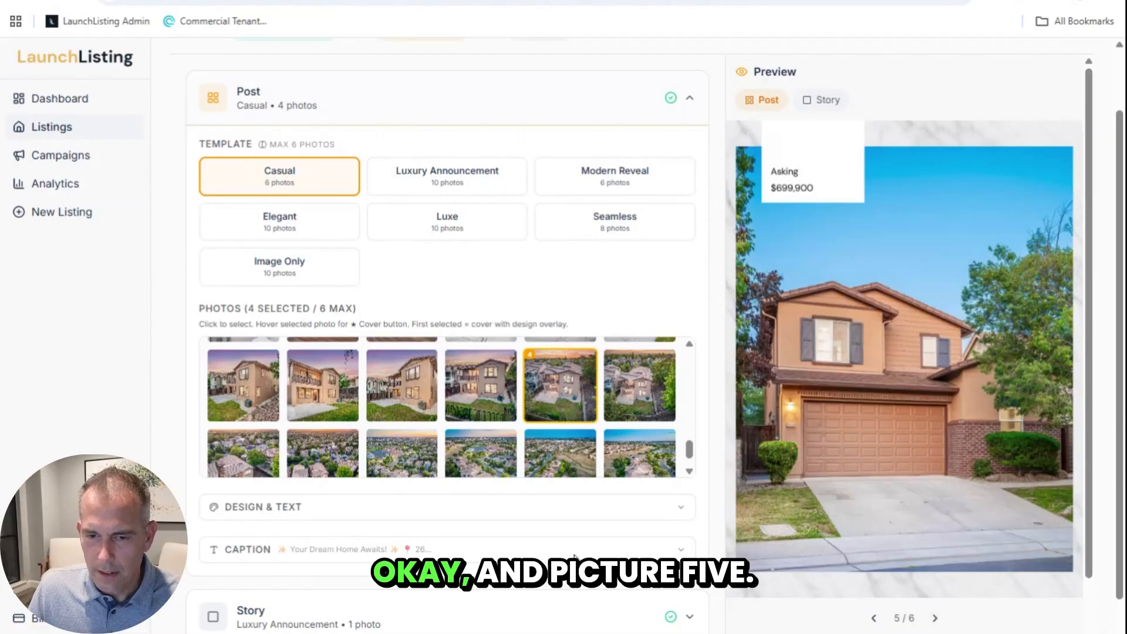
Step: Add the sunset patio photo as the fifth slide and preview the closing agent slide
scroll(390, 425, up, 1)
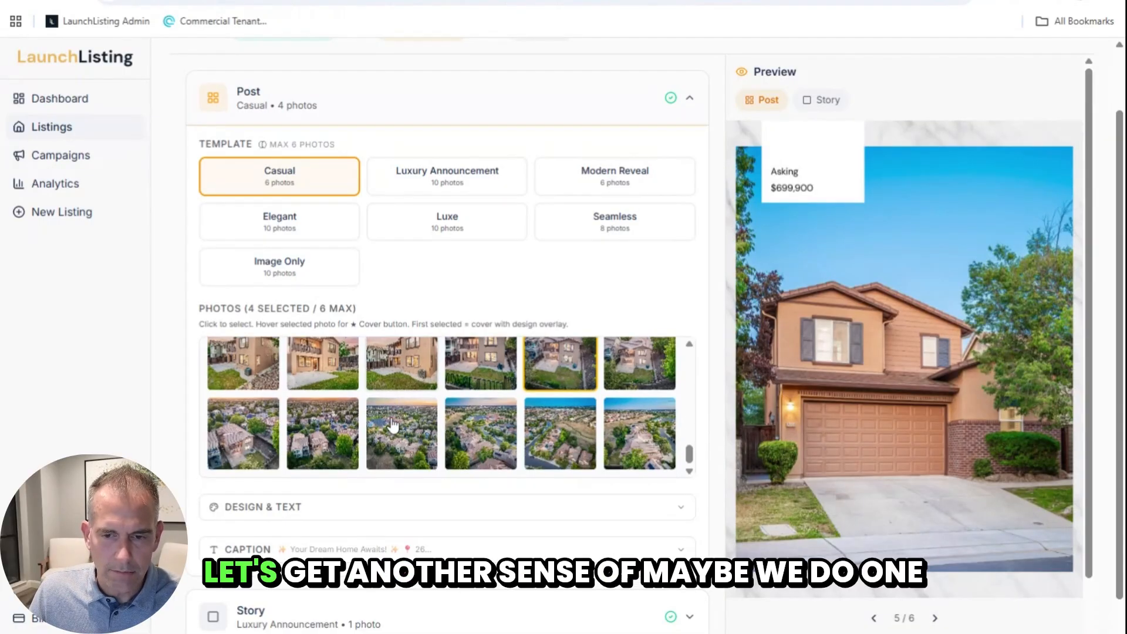
scroll(393, 426, up, 1)
scroll(393, 426, down, 1)
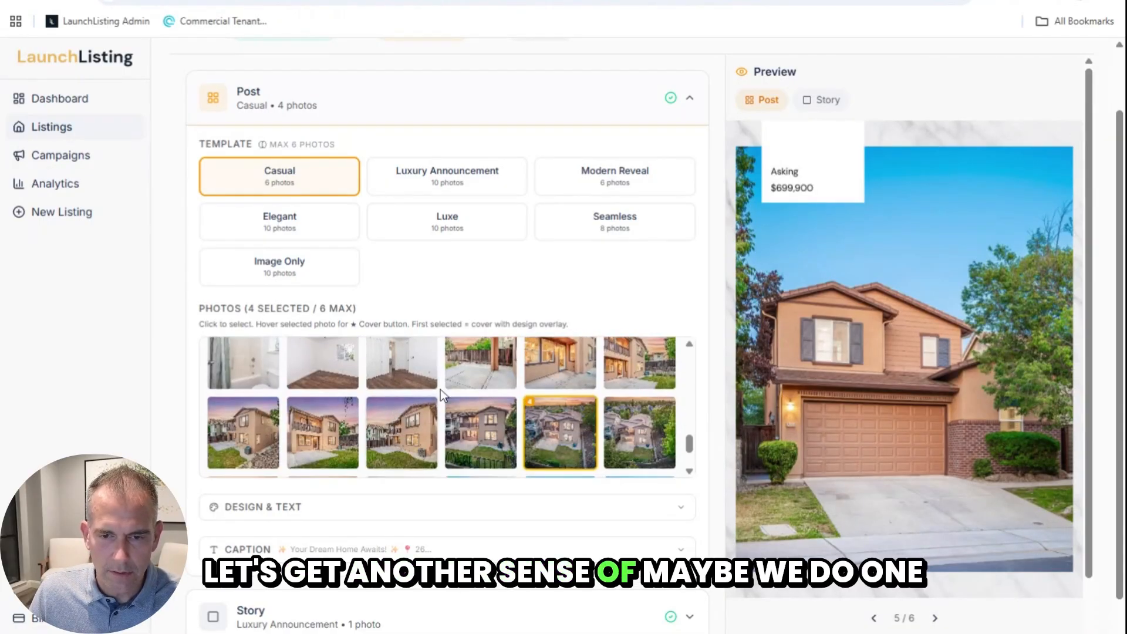
click(639, 362)
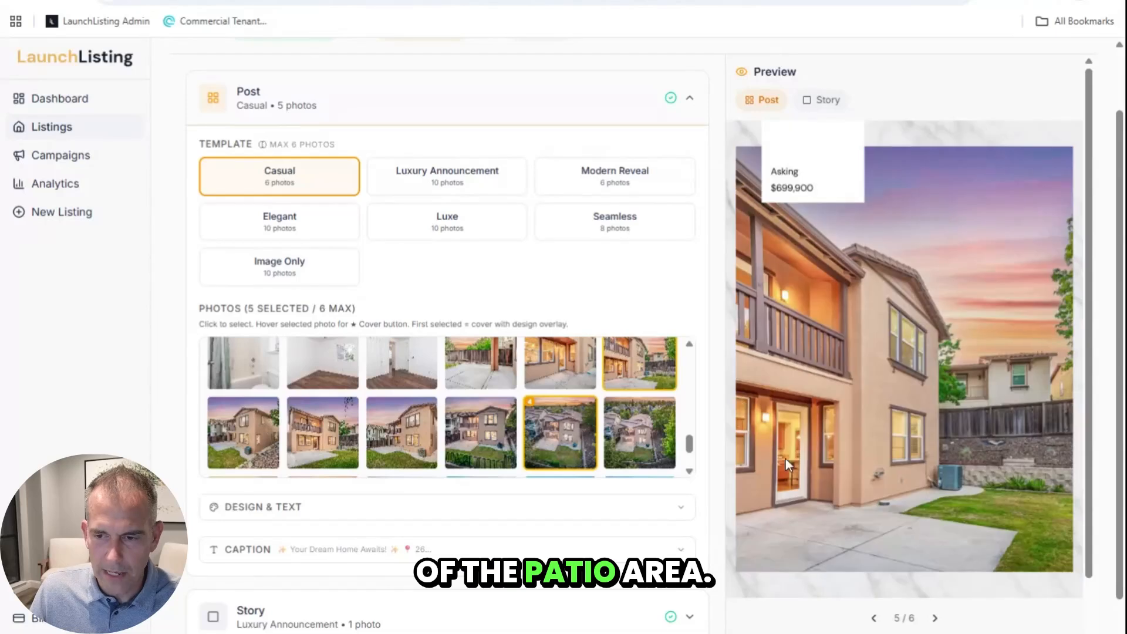
click(937, 619)
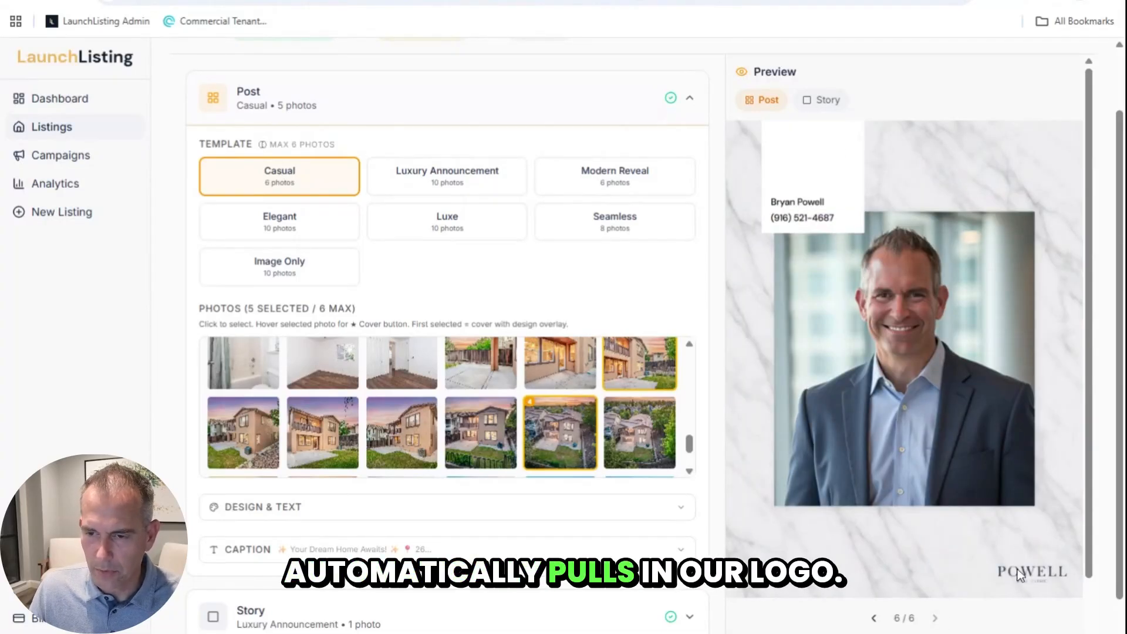
scroll(587, 446, down, 2)
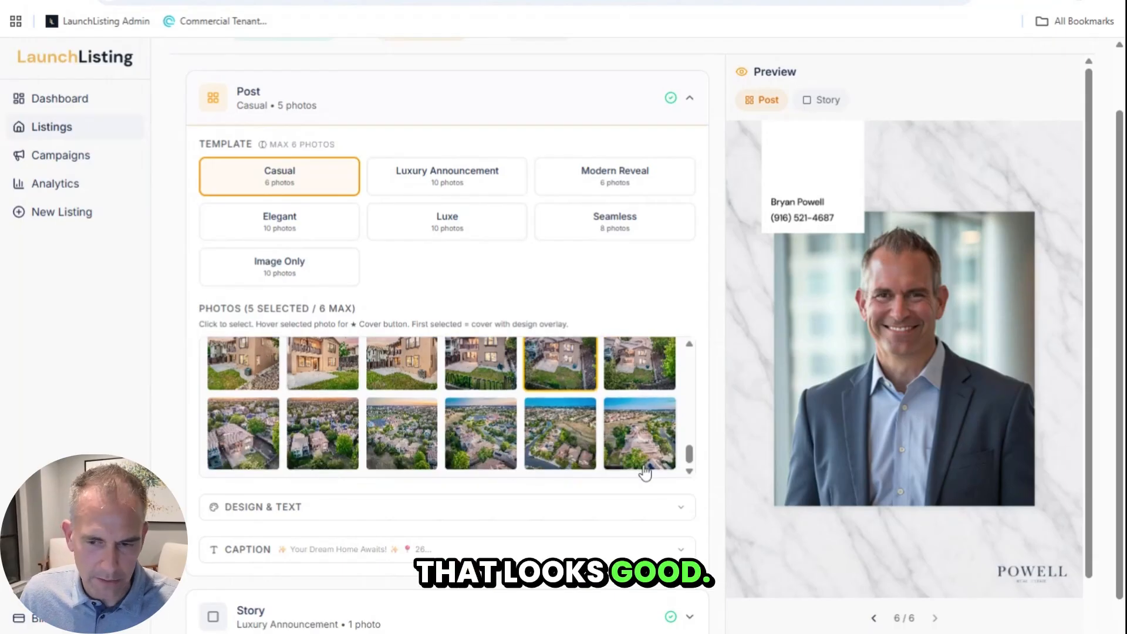
Step: Review the post's default slide text: JUST LISTED cover, OutdoorLiving feature, $699,900 asking, Dark Logo
click(587, 507)
scroll(376, 472, down, 3)
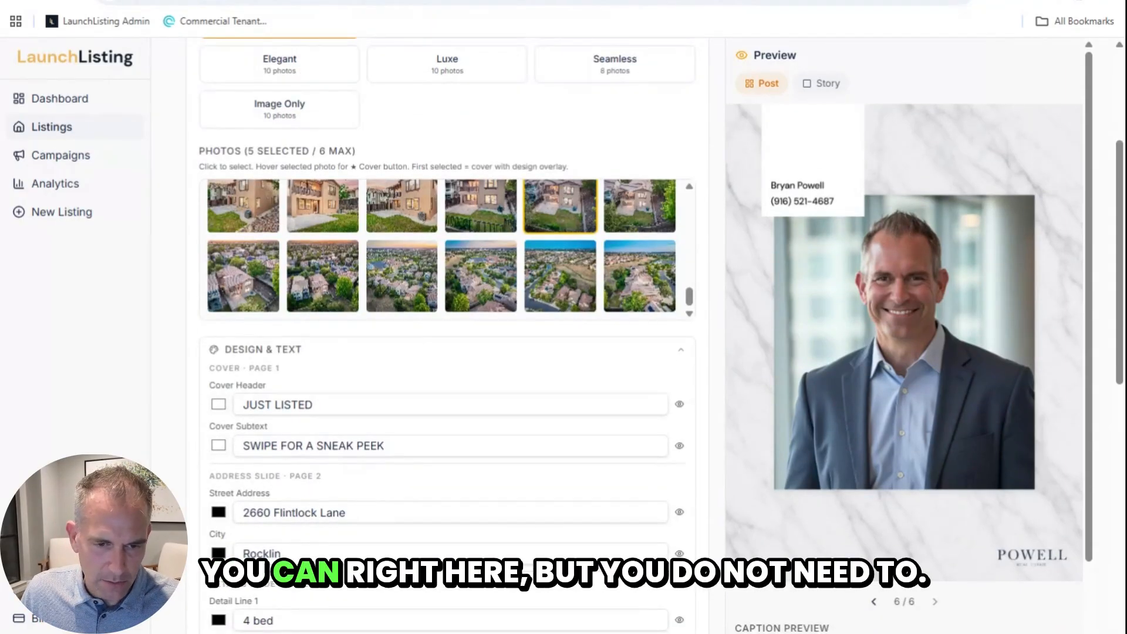
scroll(346, 411, down, 4)
scroll(340, 442, down, 1)
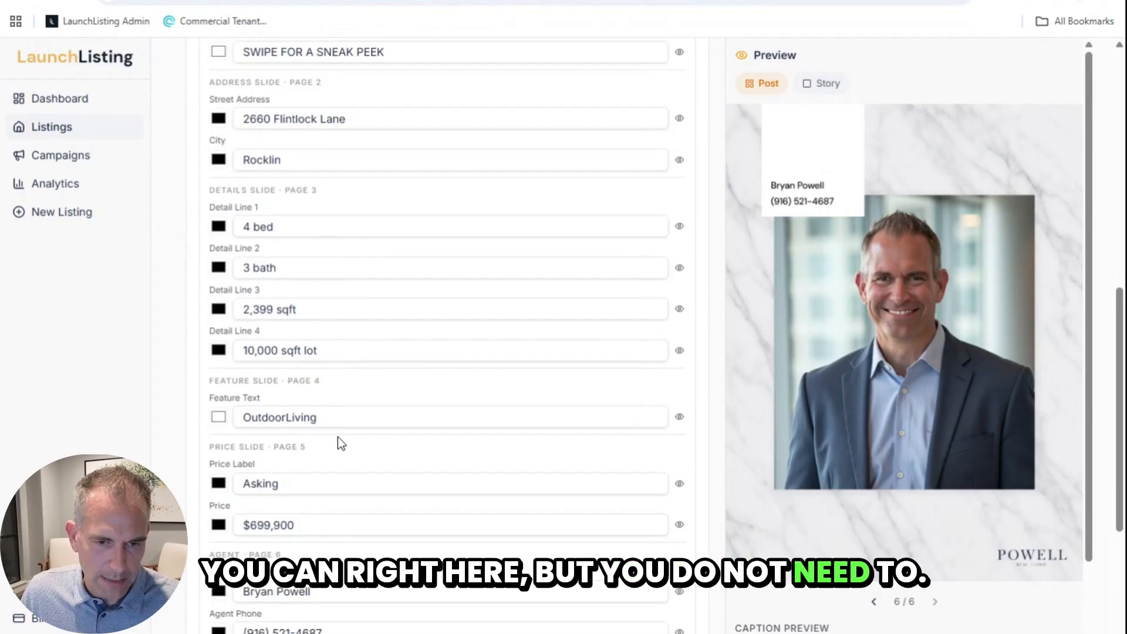
click(280, 430)
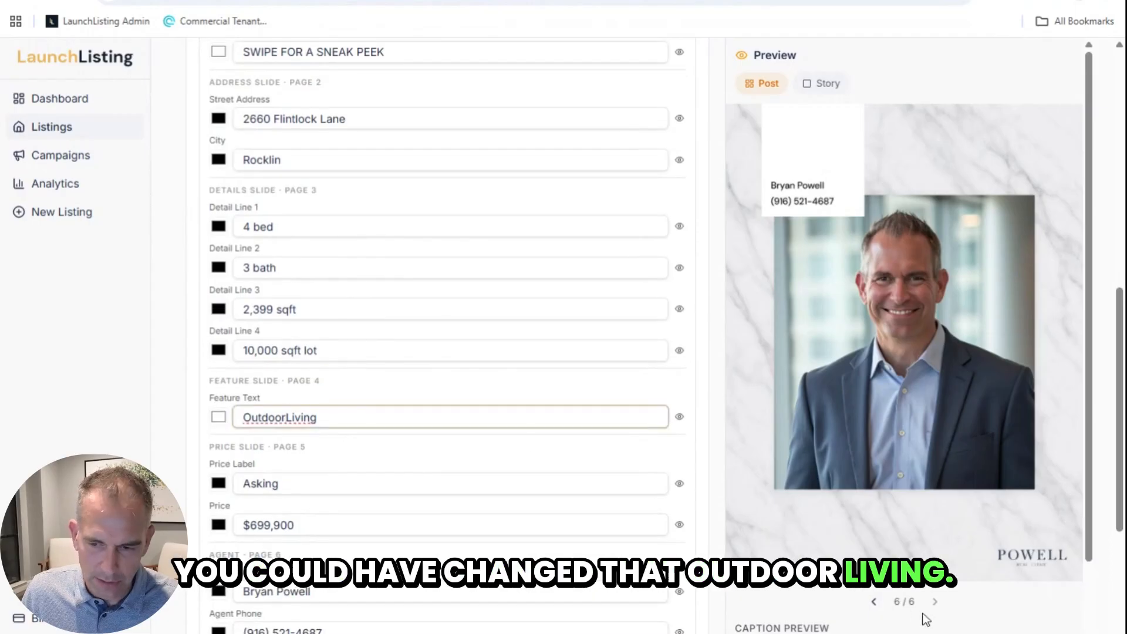
click(874, 605)
click(874, 604)
click(874, 605)
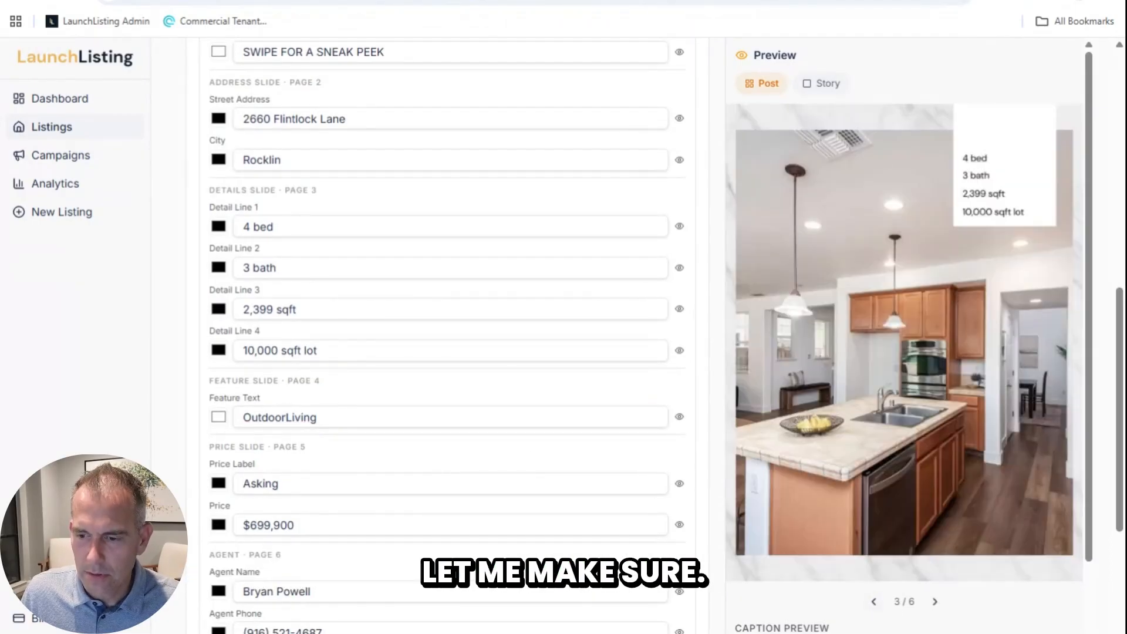
click(935, 602)
scroll(428, 496, down, 4)
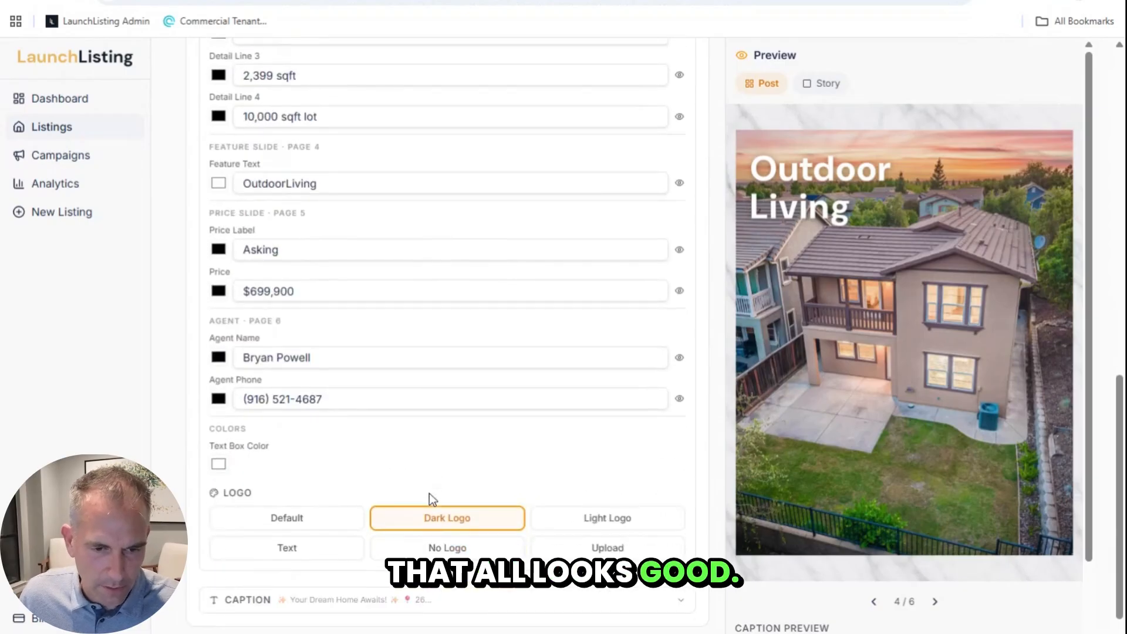
scroll(367, 442, down, 3)
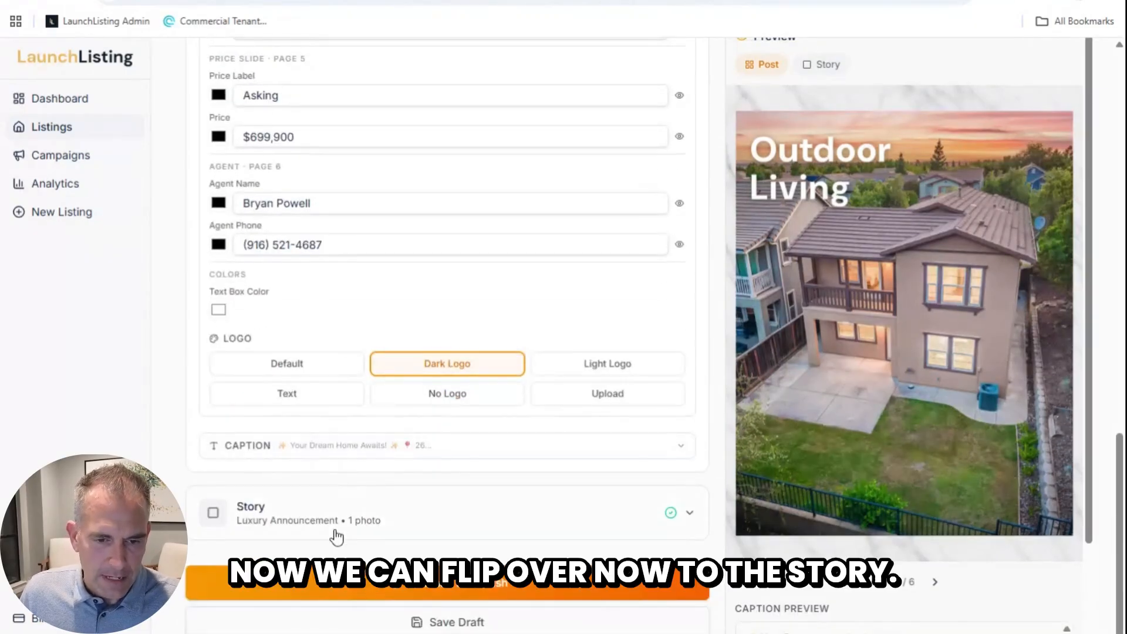
click(422, 520)
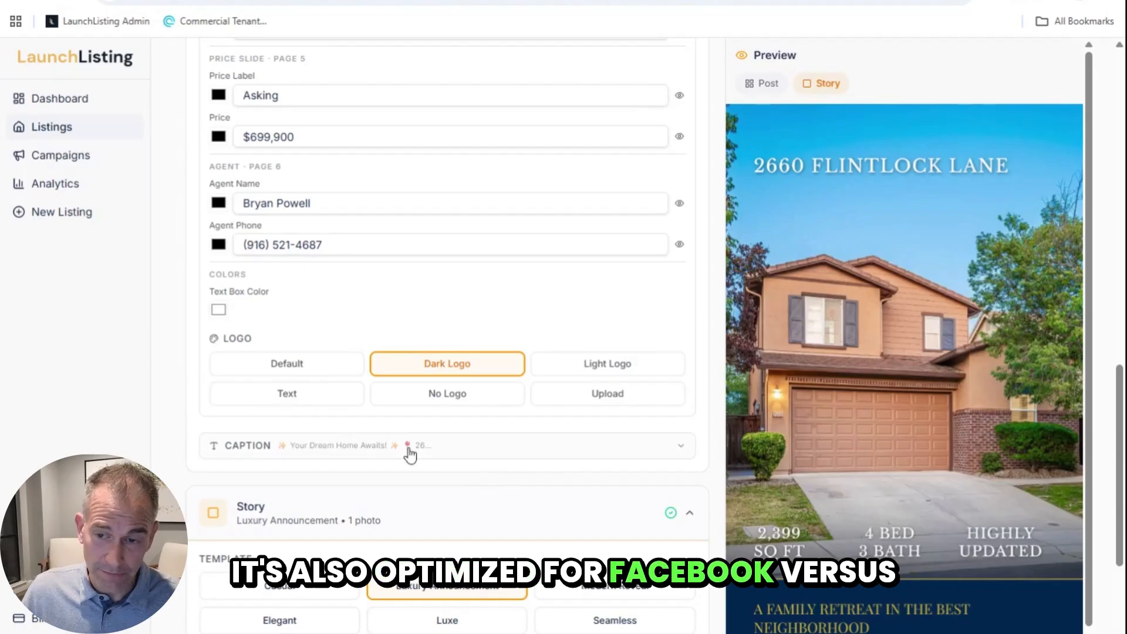
scroll(444, 464, down, 4)
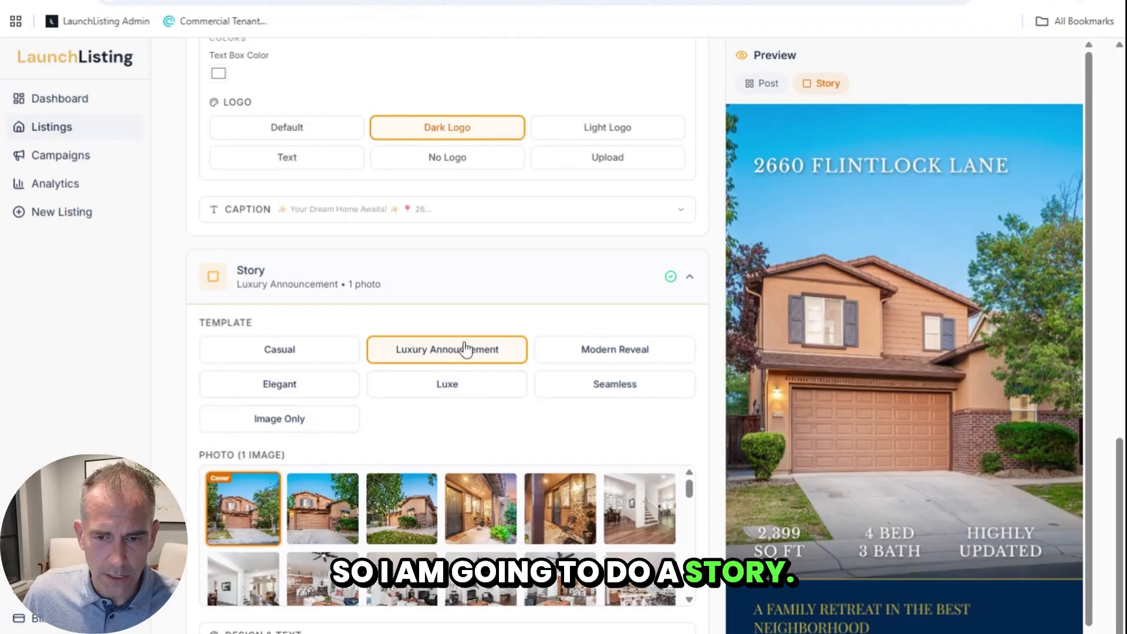
Step: Give the Story the Modern Reveal template with the aerial sunset neighbourhood photo as background
click(614, 353)
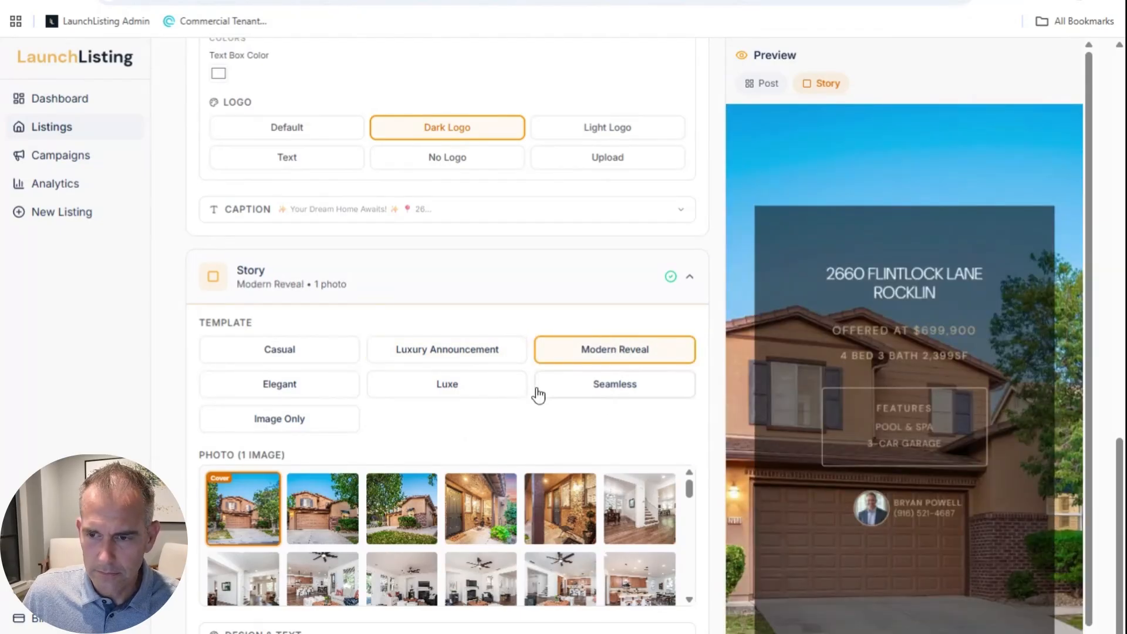
scroll(468, 412, down, 2)
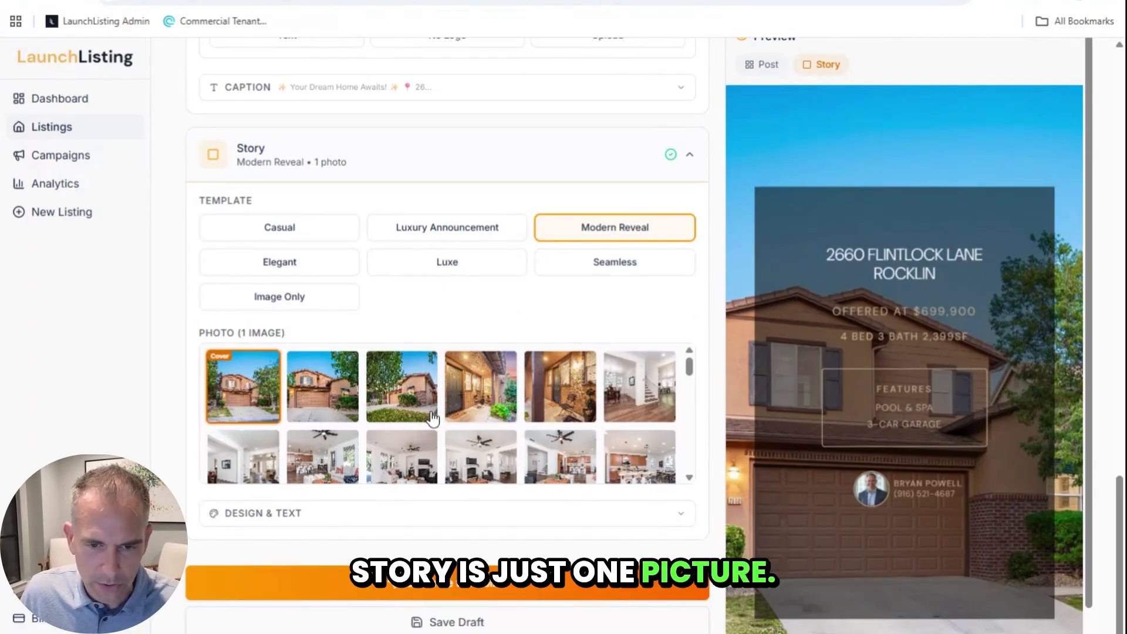
scroll(446, 414, down, 3)
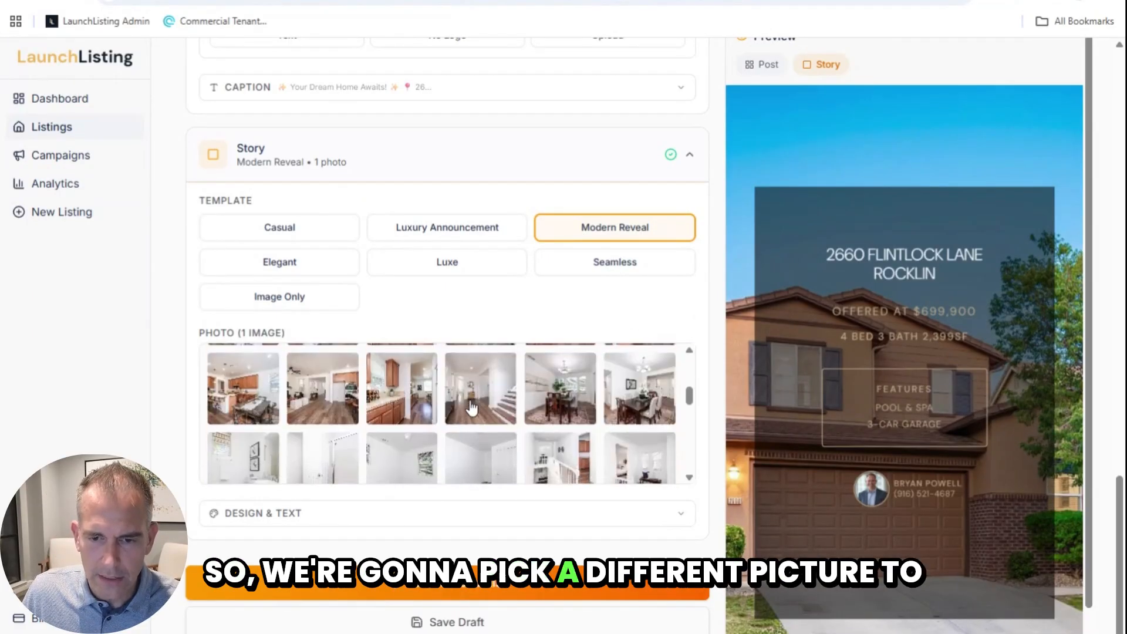
scroll(472, 407, down, 5)
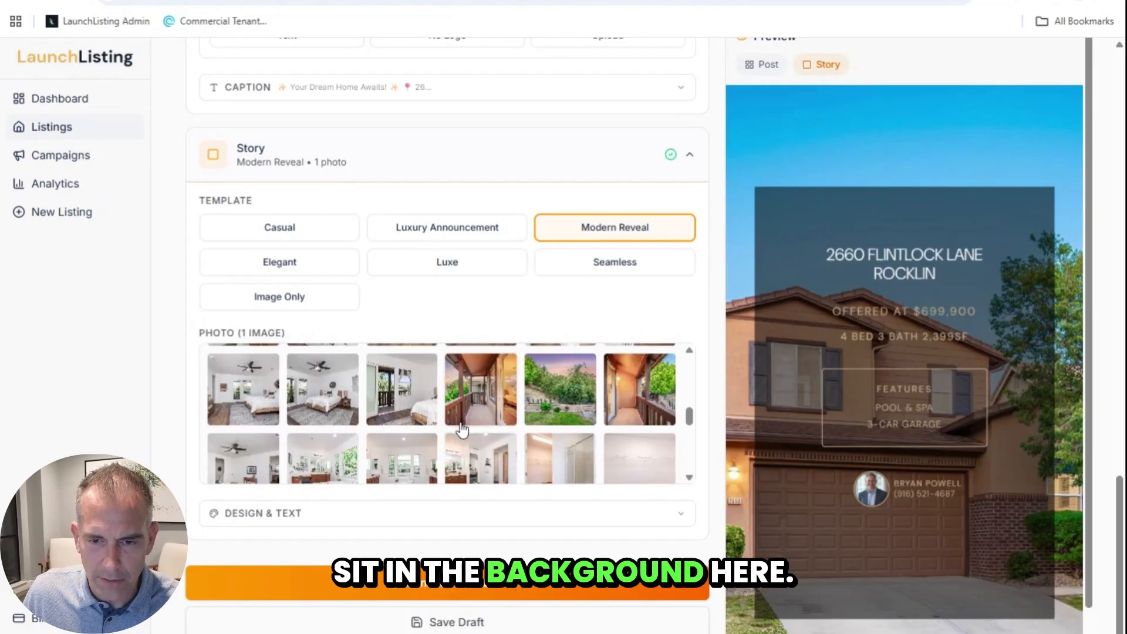
scroll(551, 403, down, 5)
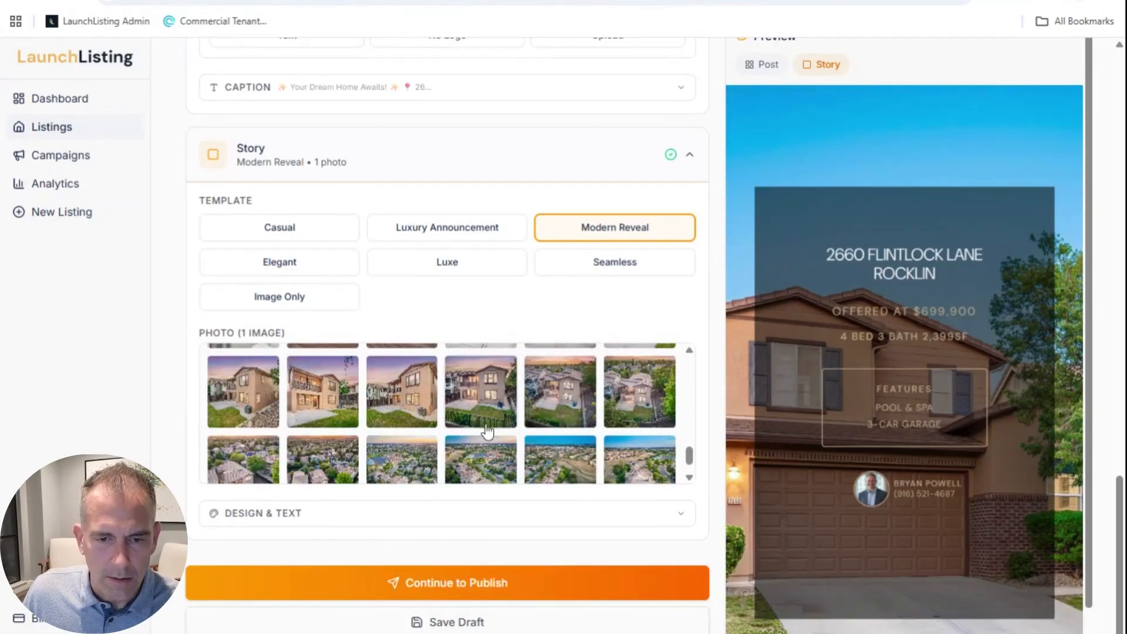
scroll(469, 425, down, 1)
click(344, 457)
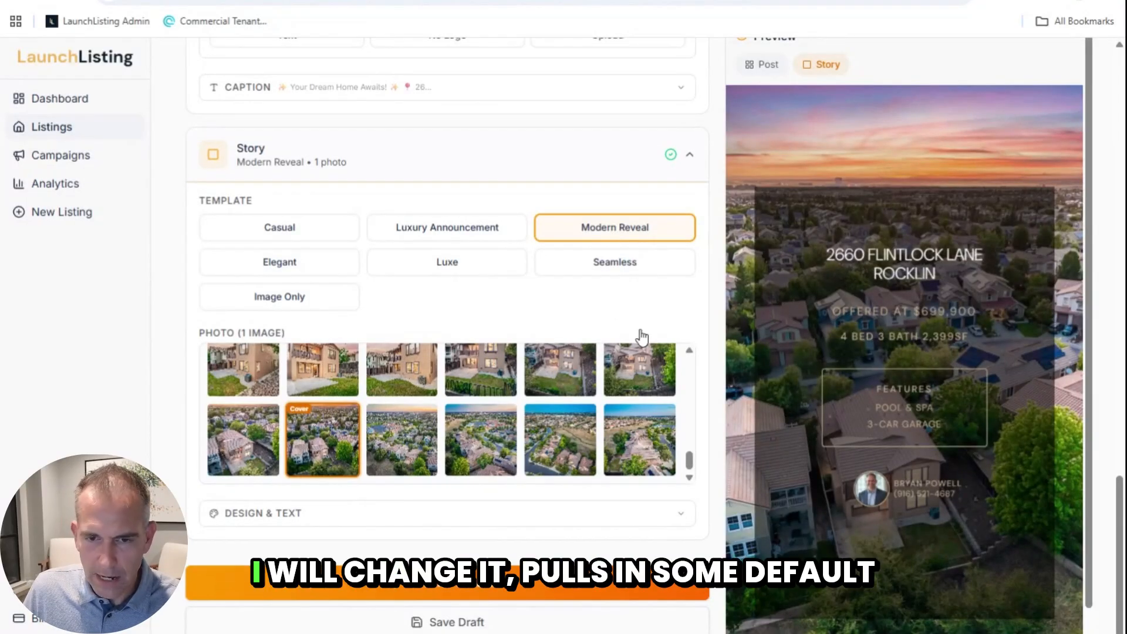
click(380, 517)
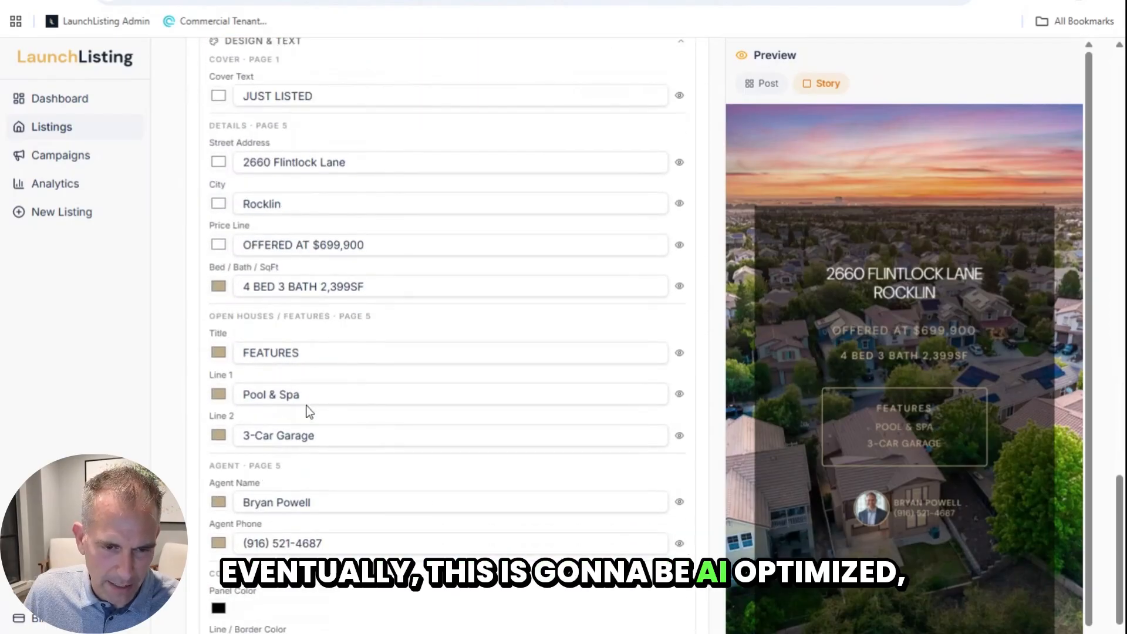
Step: Replace the Story features Pool & Spa and 3-Car Garage with BACKS TO OPEN SPACE and RENOVATED
drag(300, 395, 170, 399)
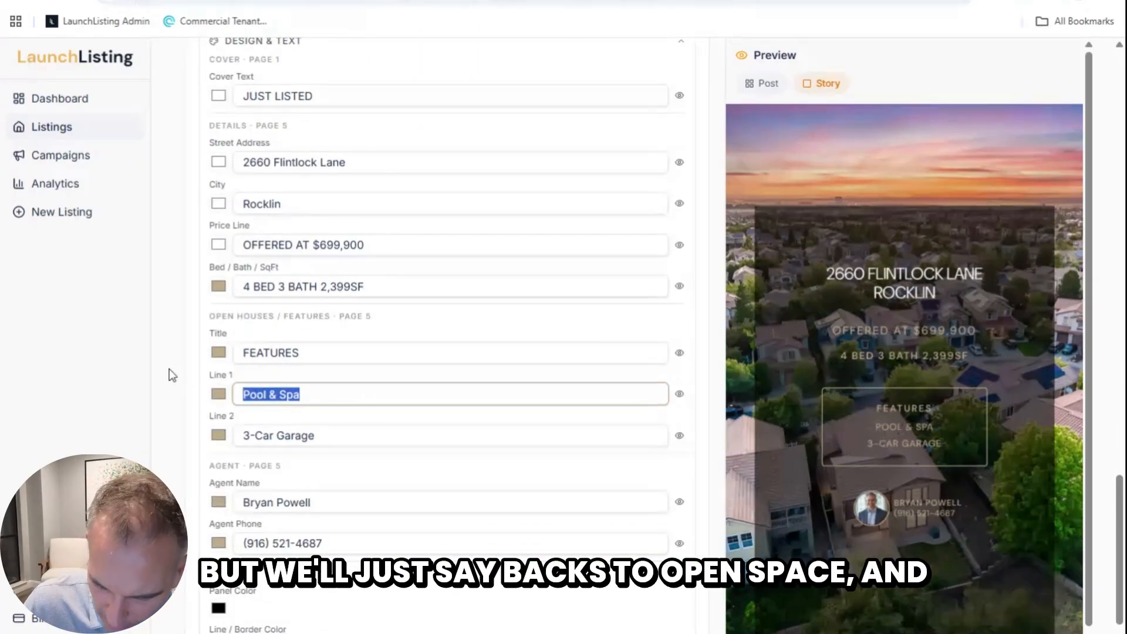
text(BACKS TO)
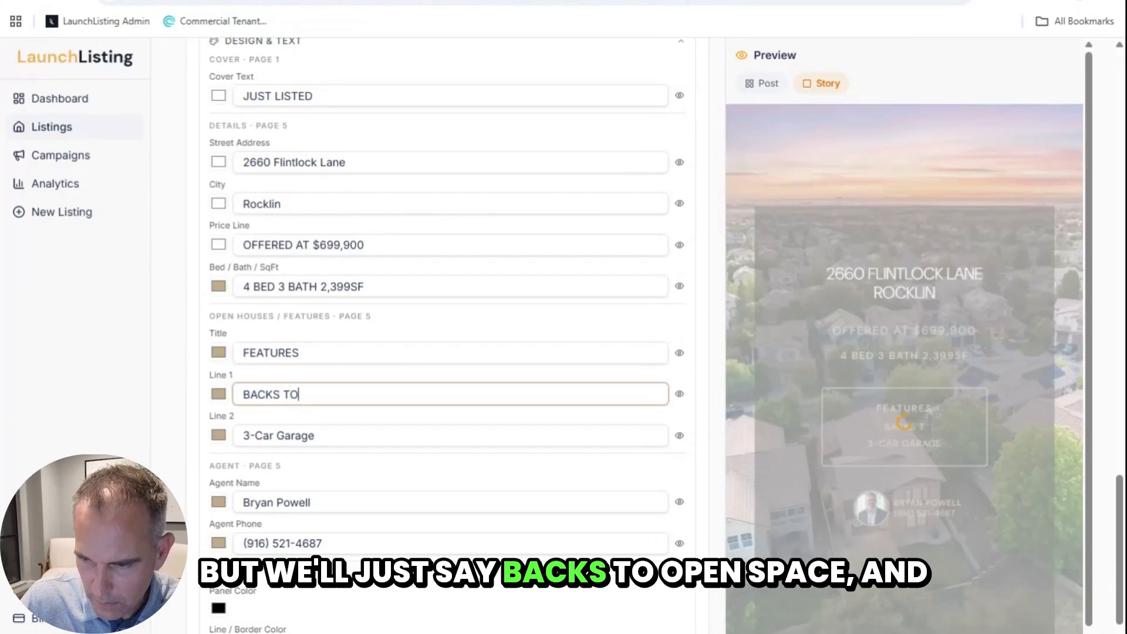
text( OPEN SPACE)
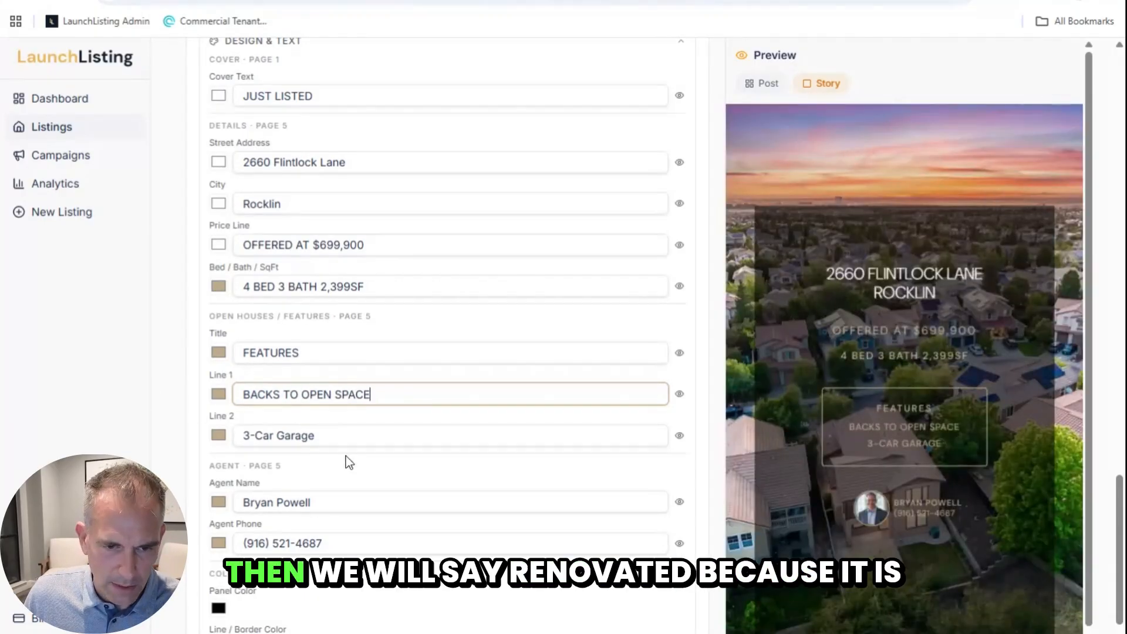
key(Tab)
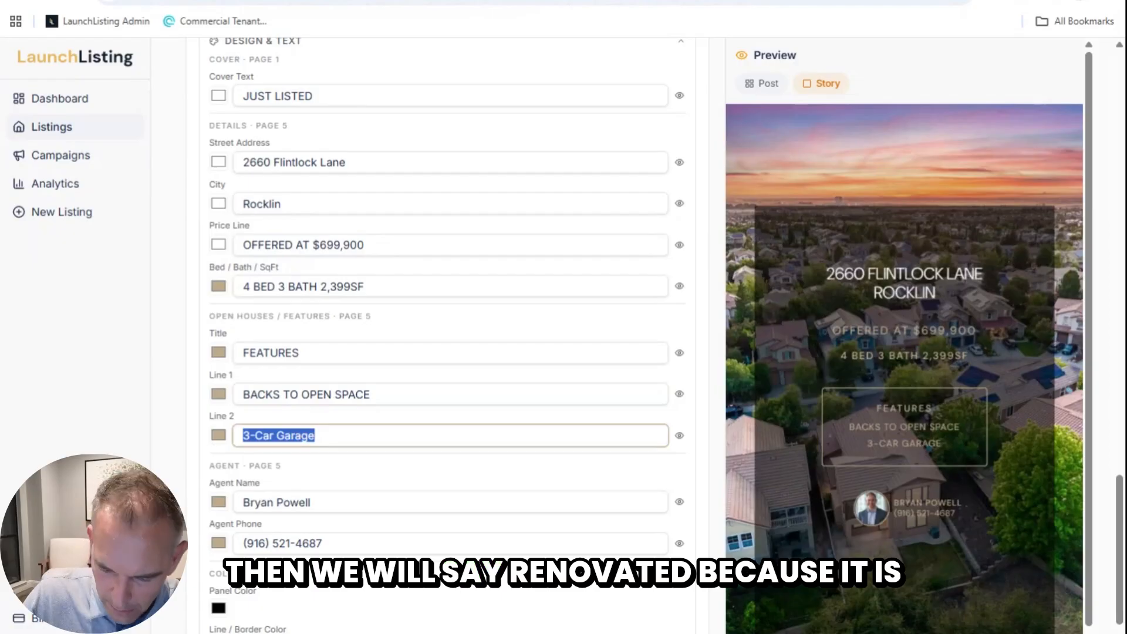
text(RENOVATED)
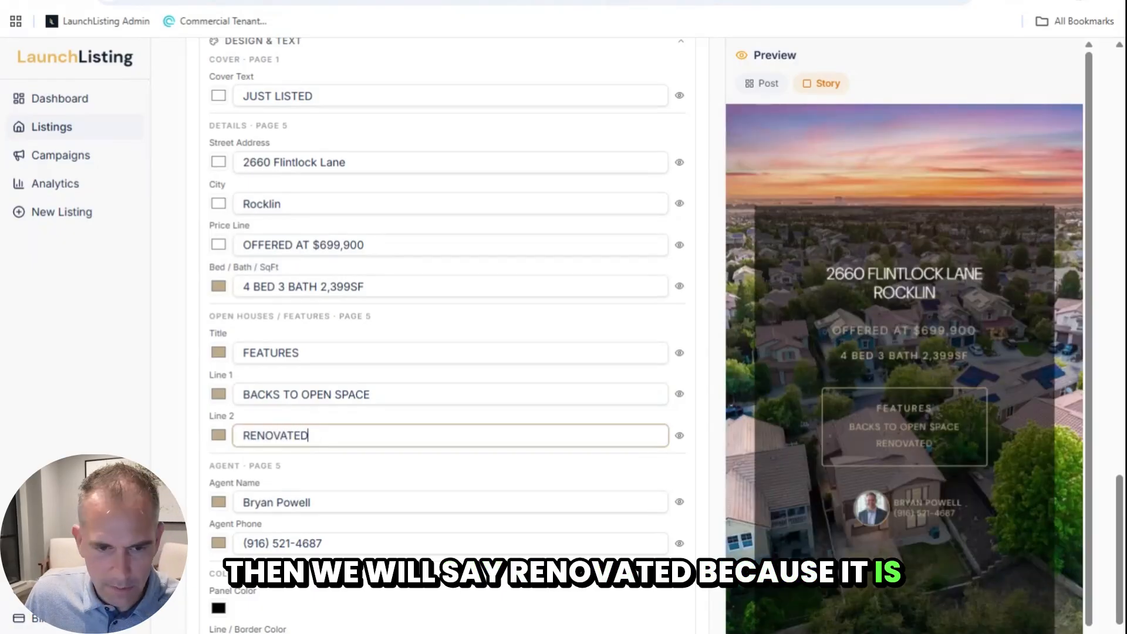
scroll(338, 457, down, 3)
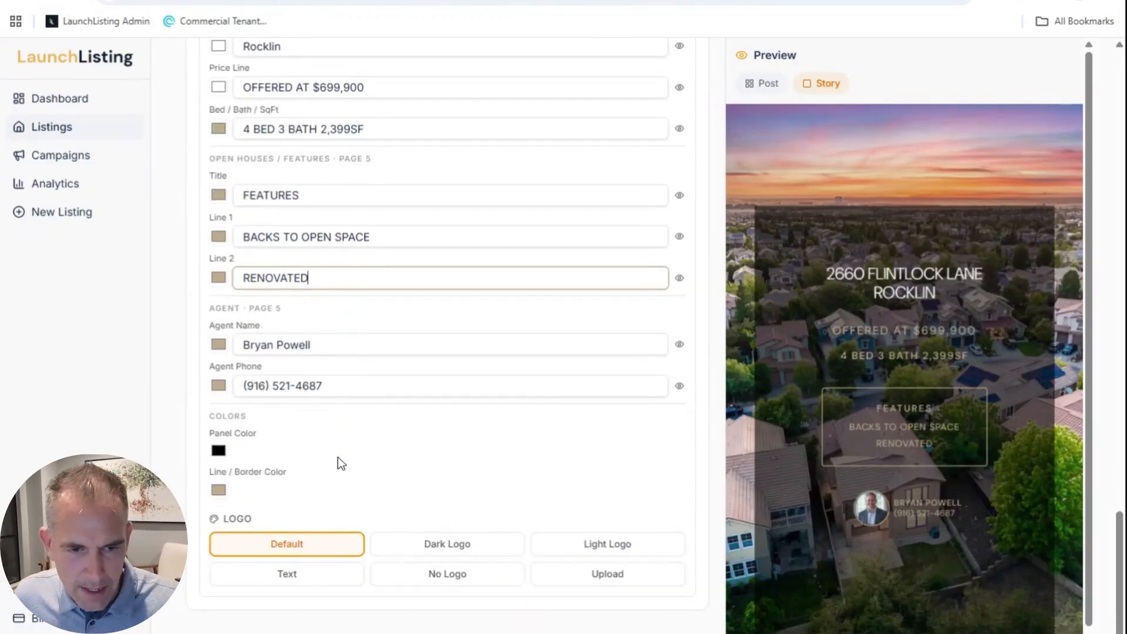
scroll(378, 468, up, 9)
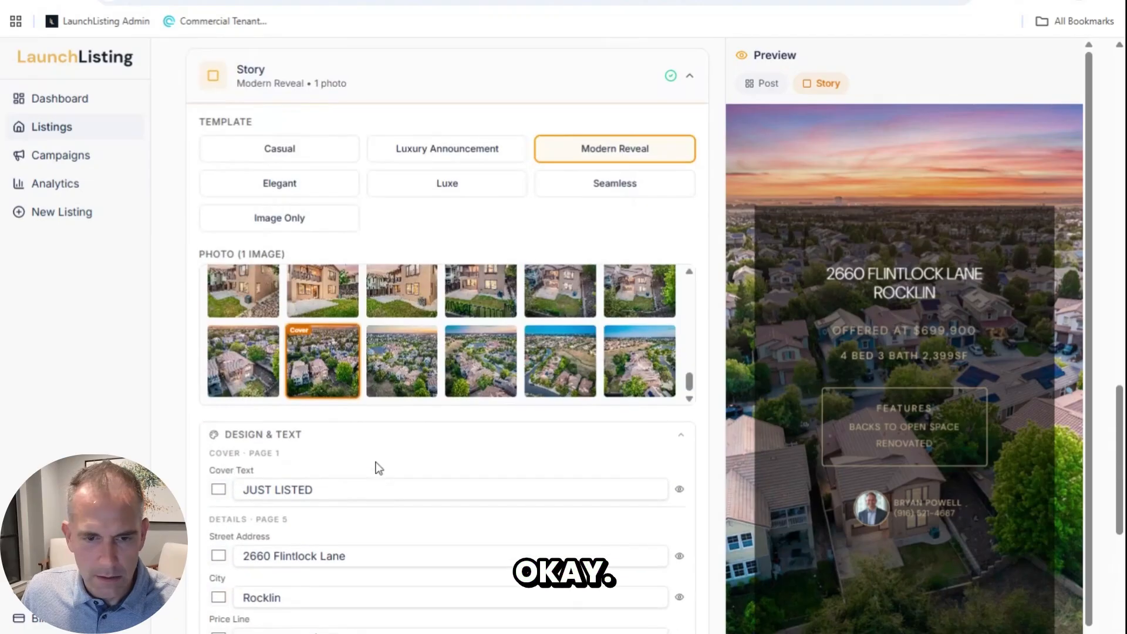
Step: Collapse the post's Design & Text section and expand the Caption
scroll(376, 458, up, 10)
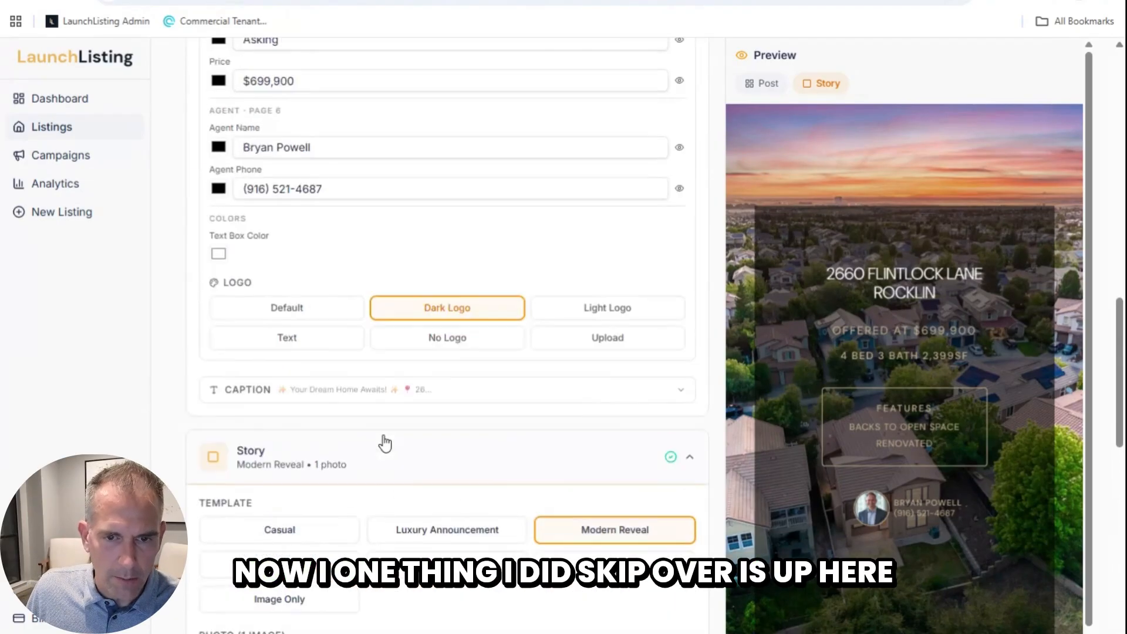
scroll(381, 407, up, 12)
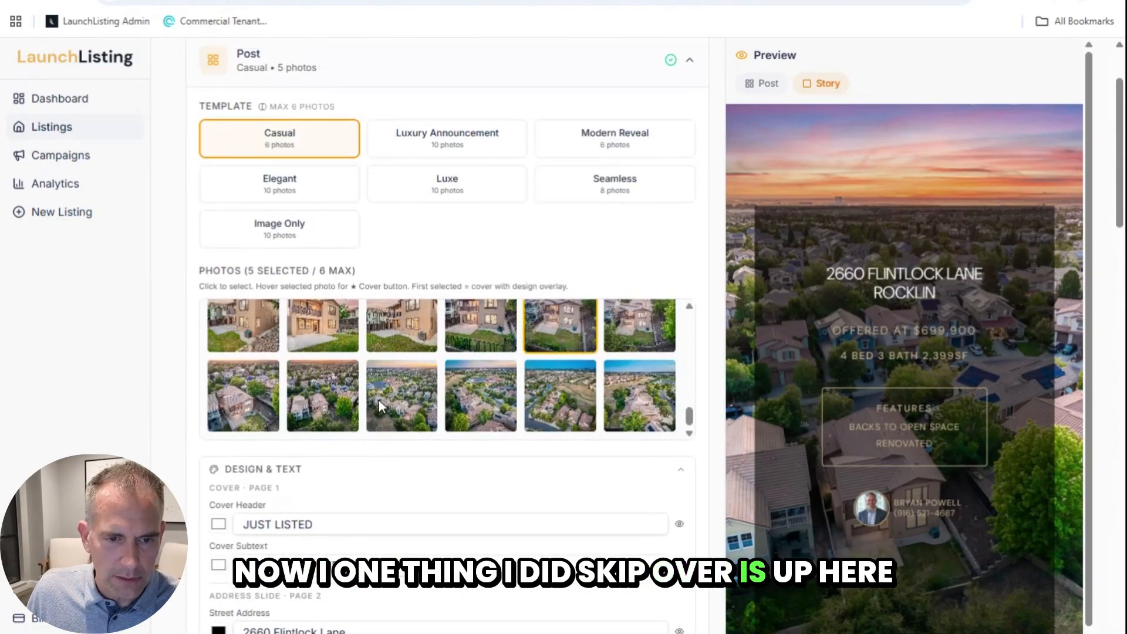
click(338, 481)
scroll(350, 260, up, 3)
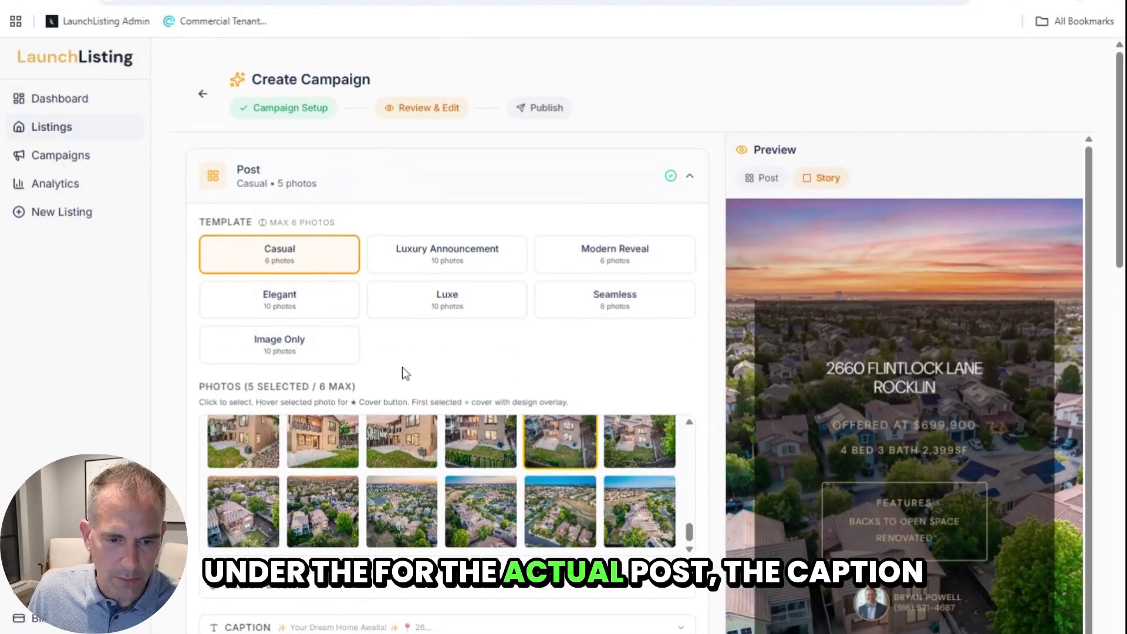
scroll(403, 368, down, 3)
click(364, 470)
scroll(445, 433, down, 1)
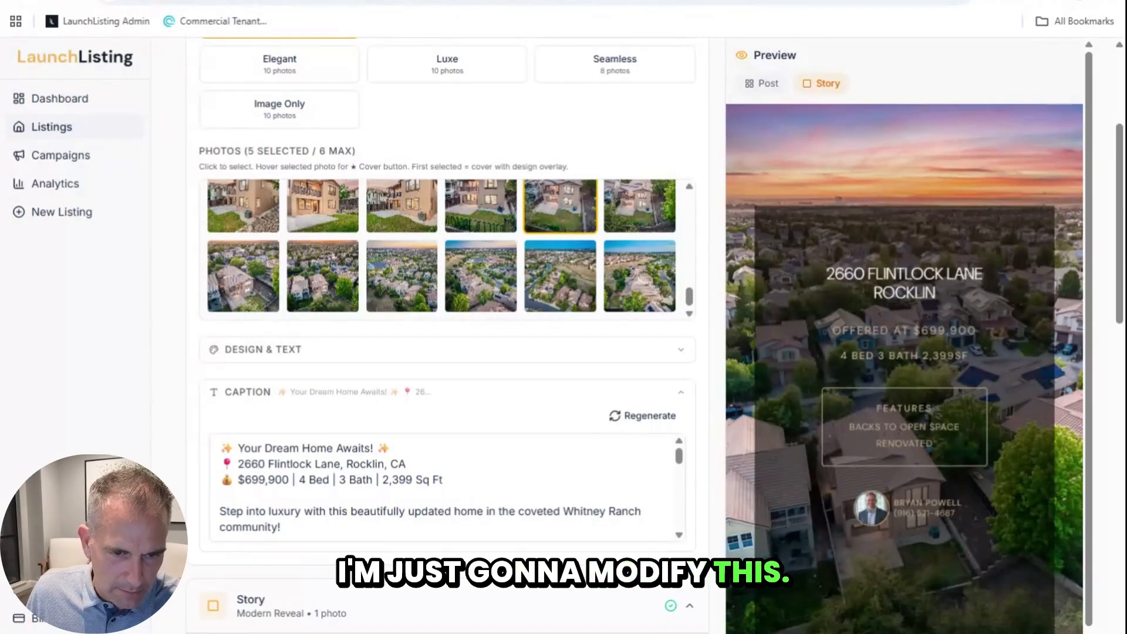
Step: Add 'in Rocklin's Whitney Ranch' after 'Awaits' in the caption headline, then review down to the hashtags
click(371, 448)
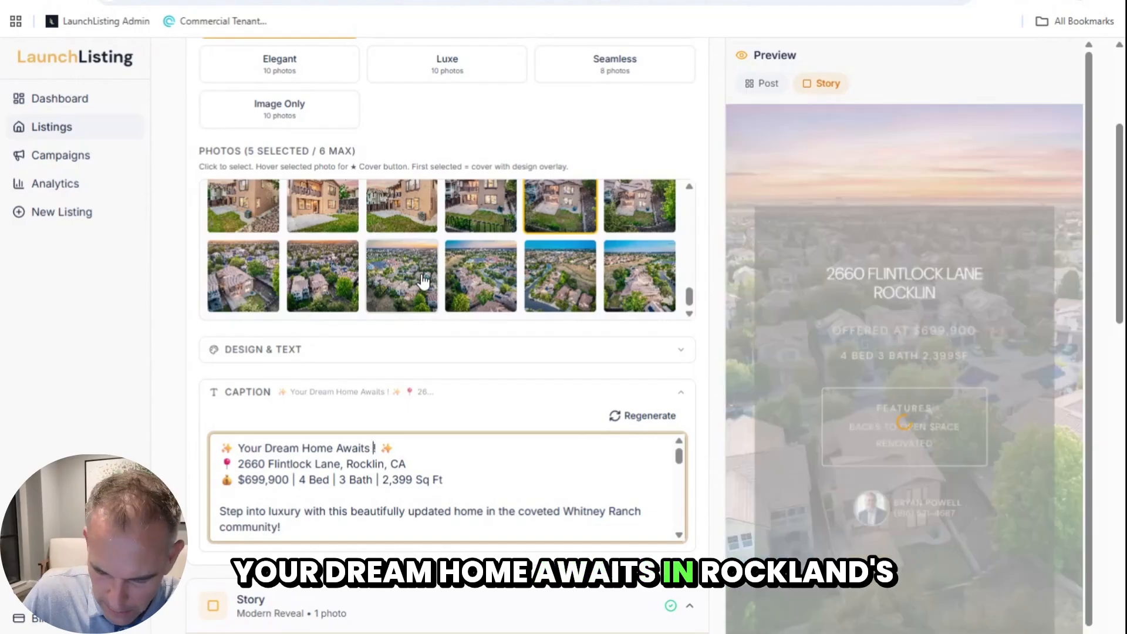
text(in ROcklin's )
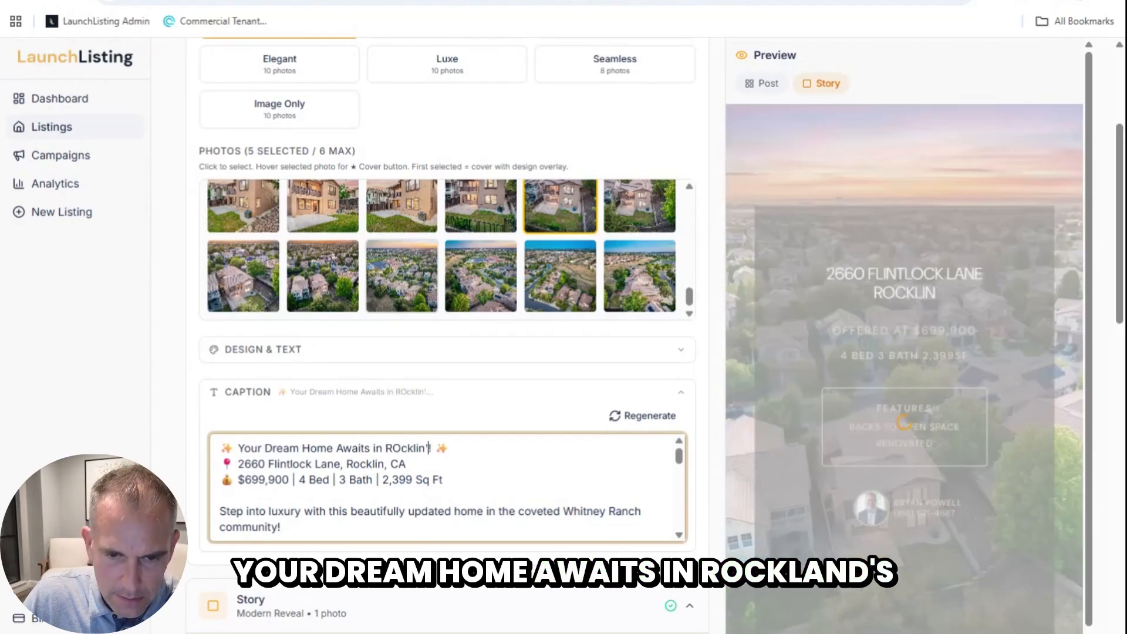
text(Wh)
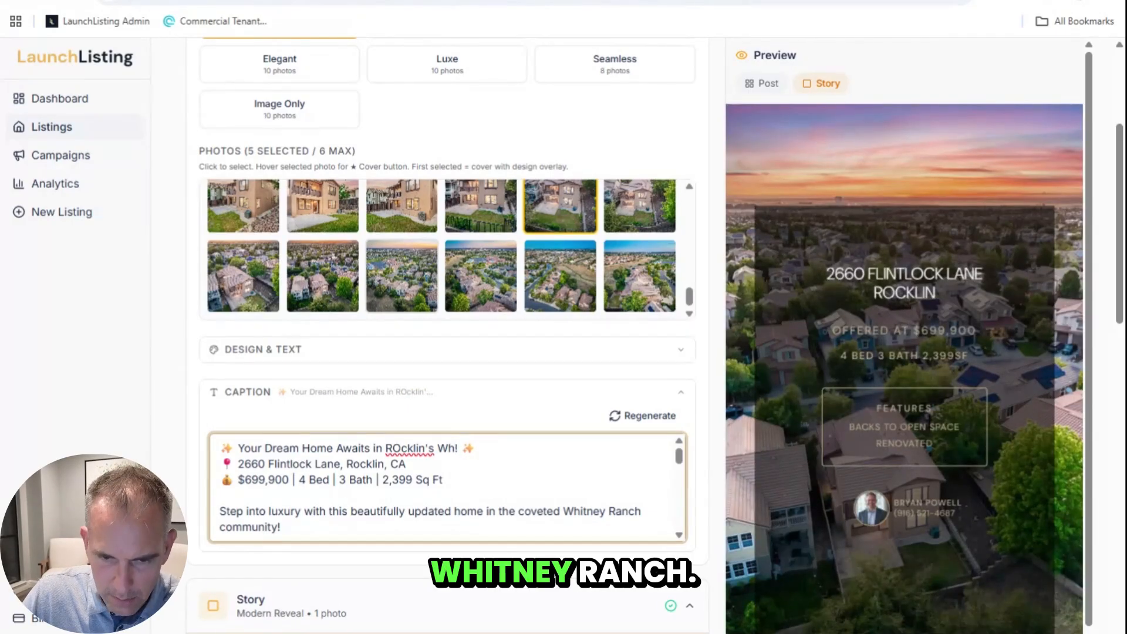
text(itney Ranch)
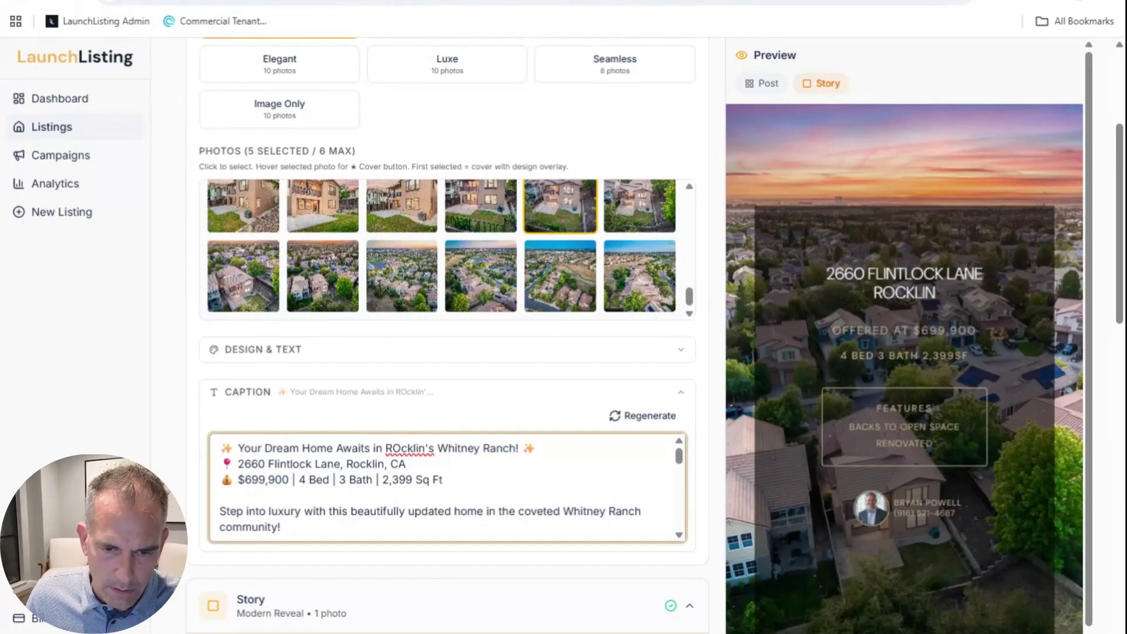
text(o)
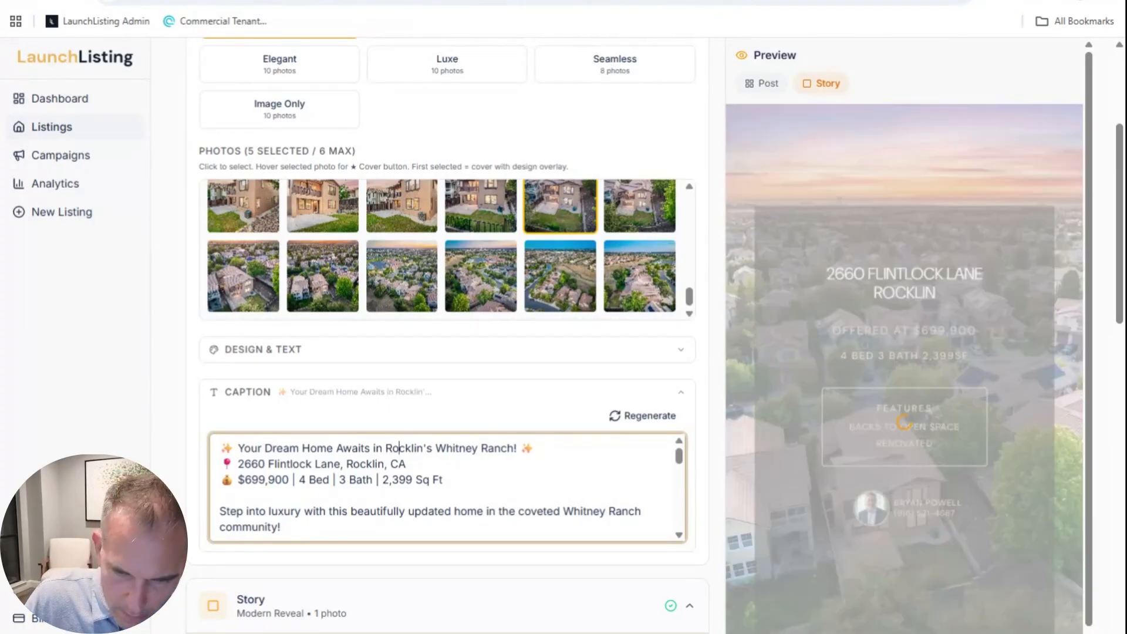
scroll(473, 411, down, 1)
scroll(473, 410, down, 2)
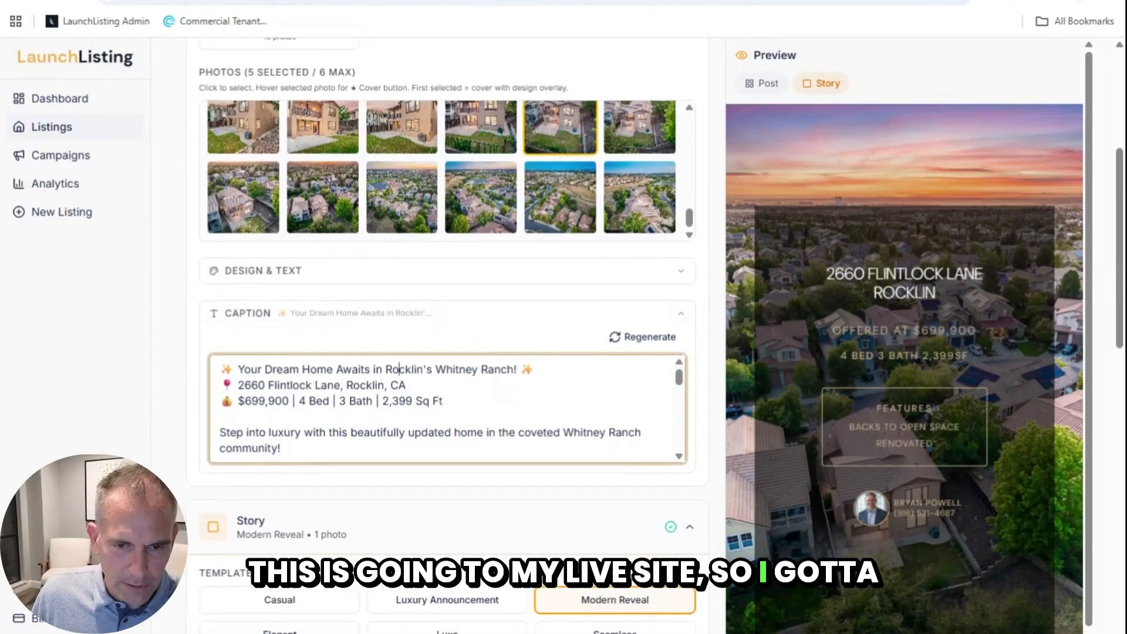
scroll(473, 411, down, 2)
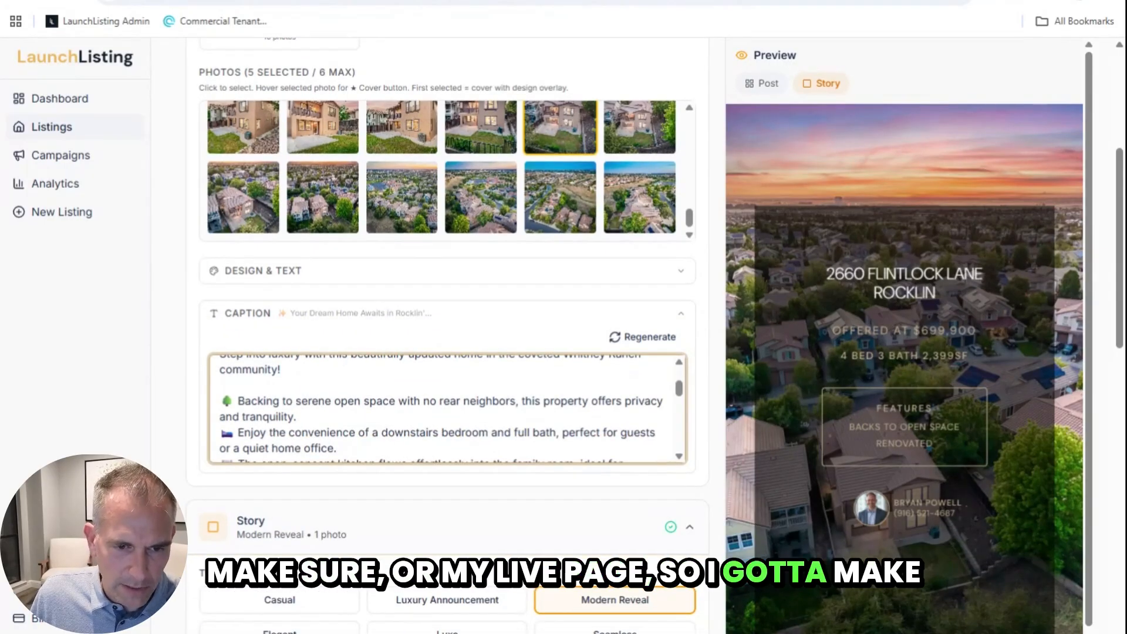
scroll(447, 408, down, 2)
scroll(447, 408, down, 6)
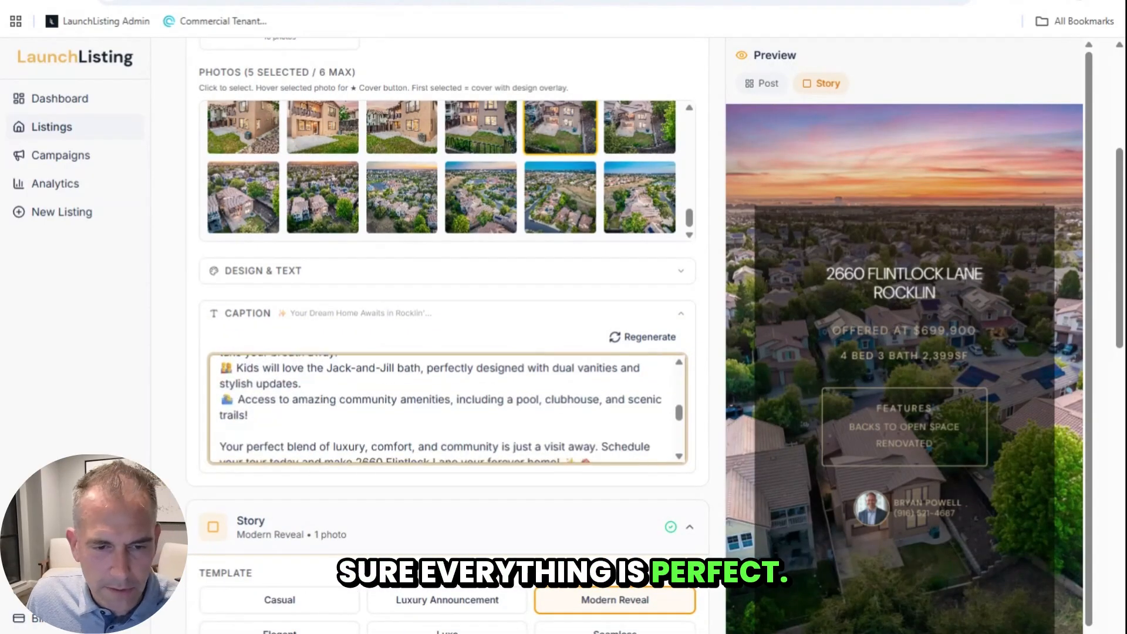
scroll(447, 409, down, 2)
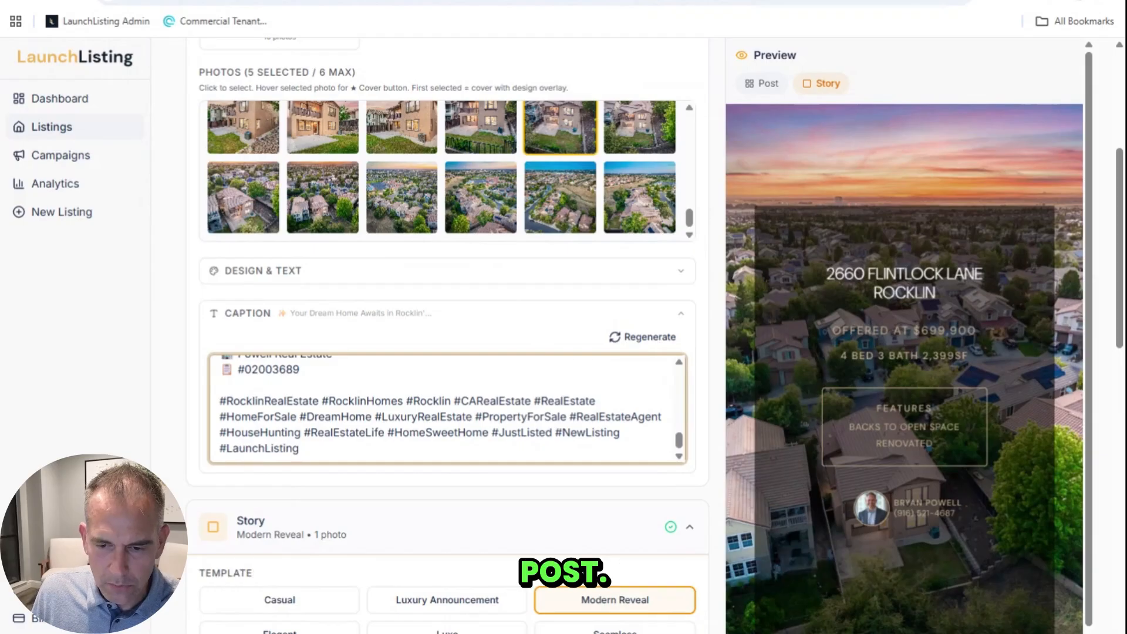
scroll(632, 493, down, 15)
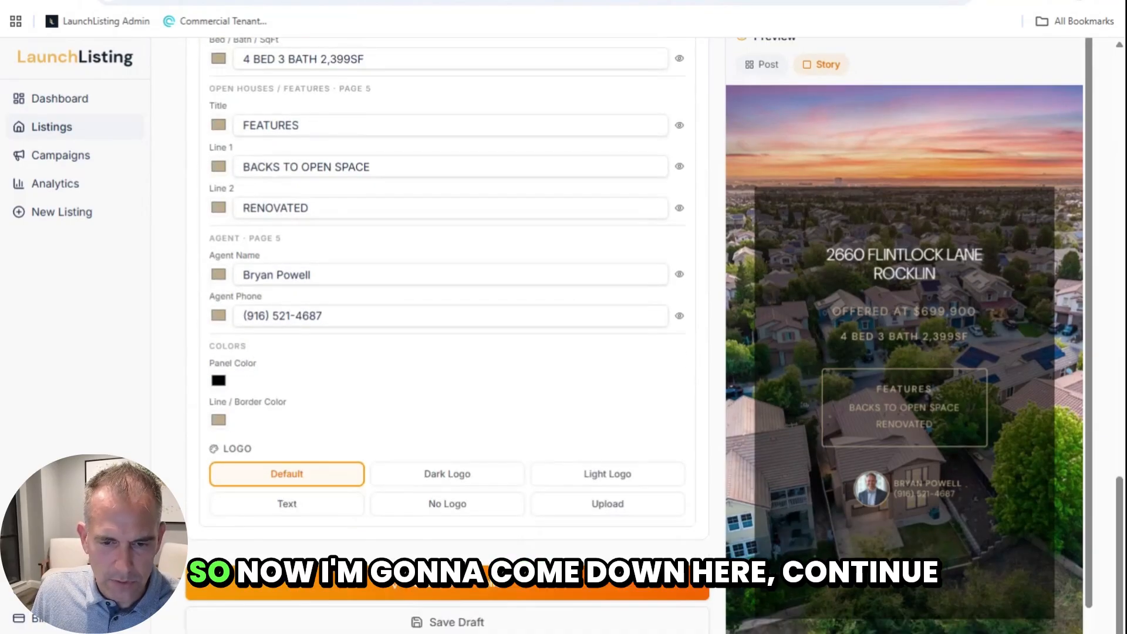
Step: Continue from Review & Edit to the Publish step for Instagram, Facebook and IG Story
click(509, 594)
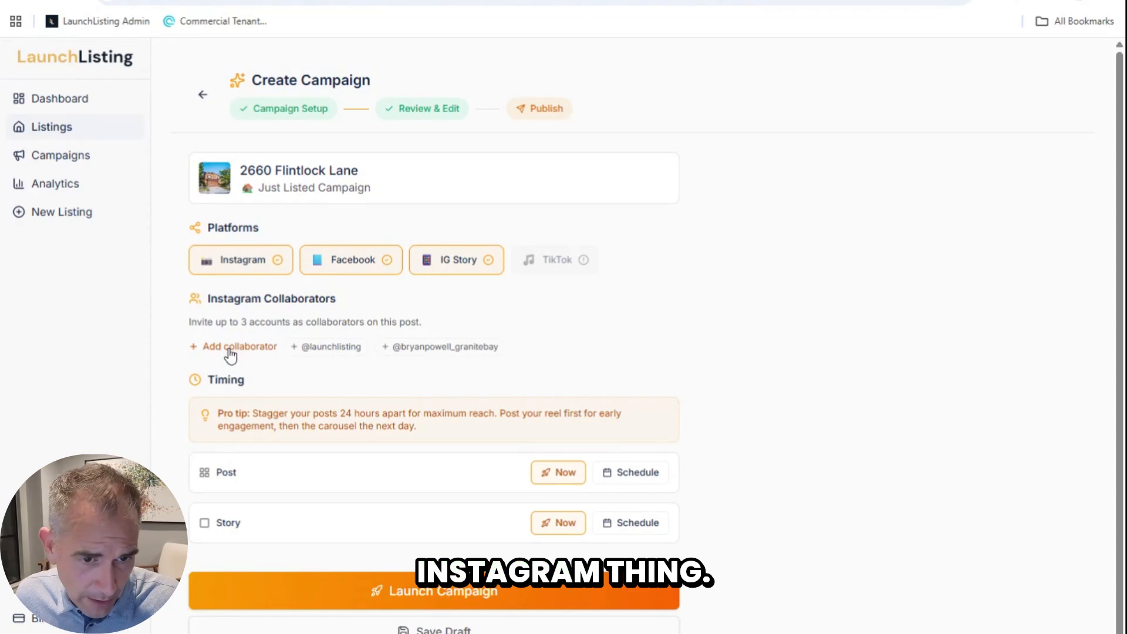
Step: Add the agent's account and launchlisting as Instagram collaborators on the post
click(394, 347)
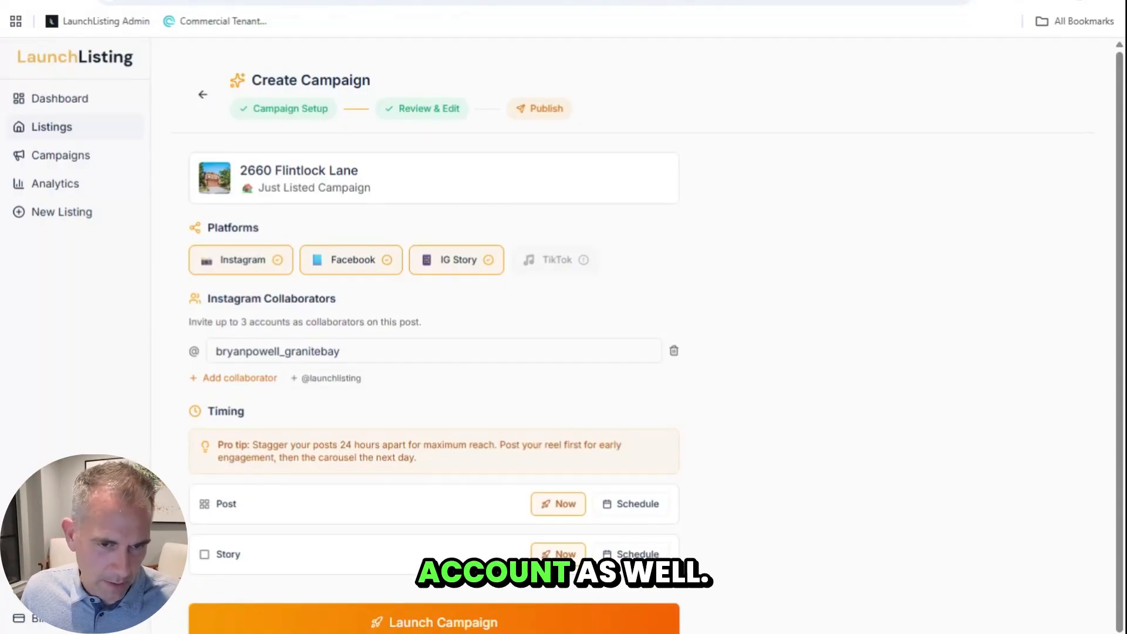
click(307, 379)
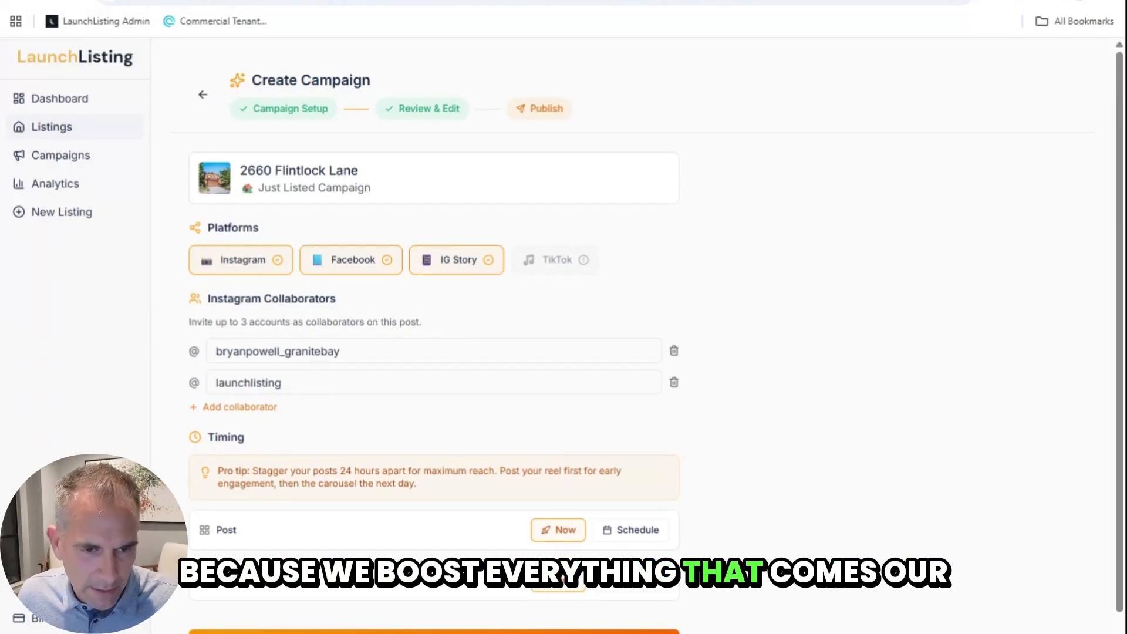
scroll(183, 379, down, 1)
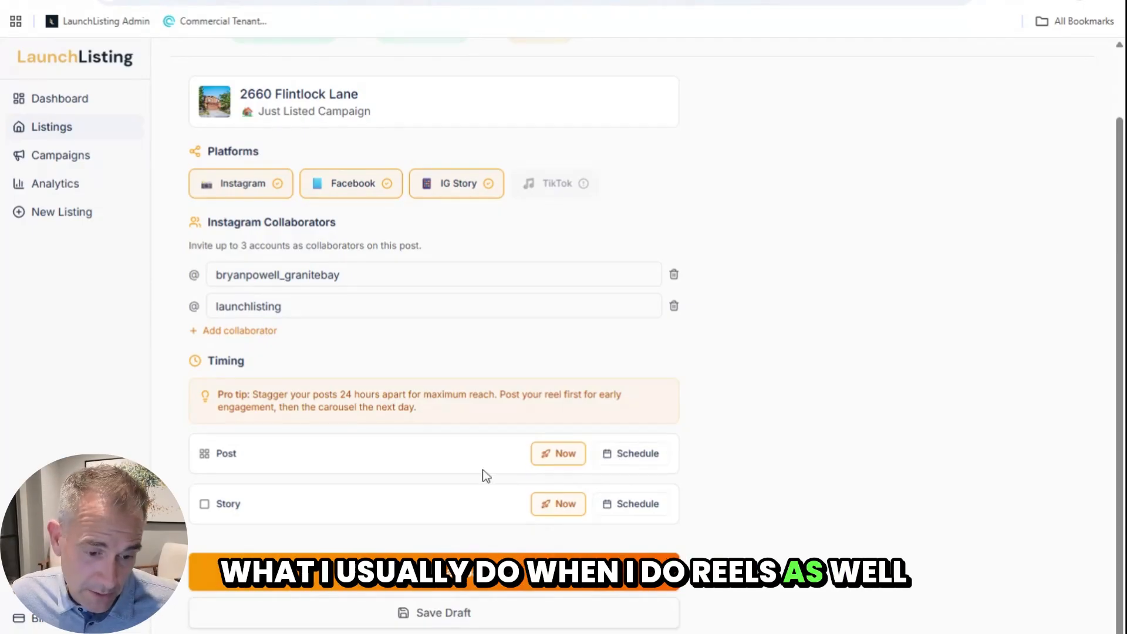
click(429, 555)
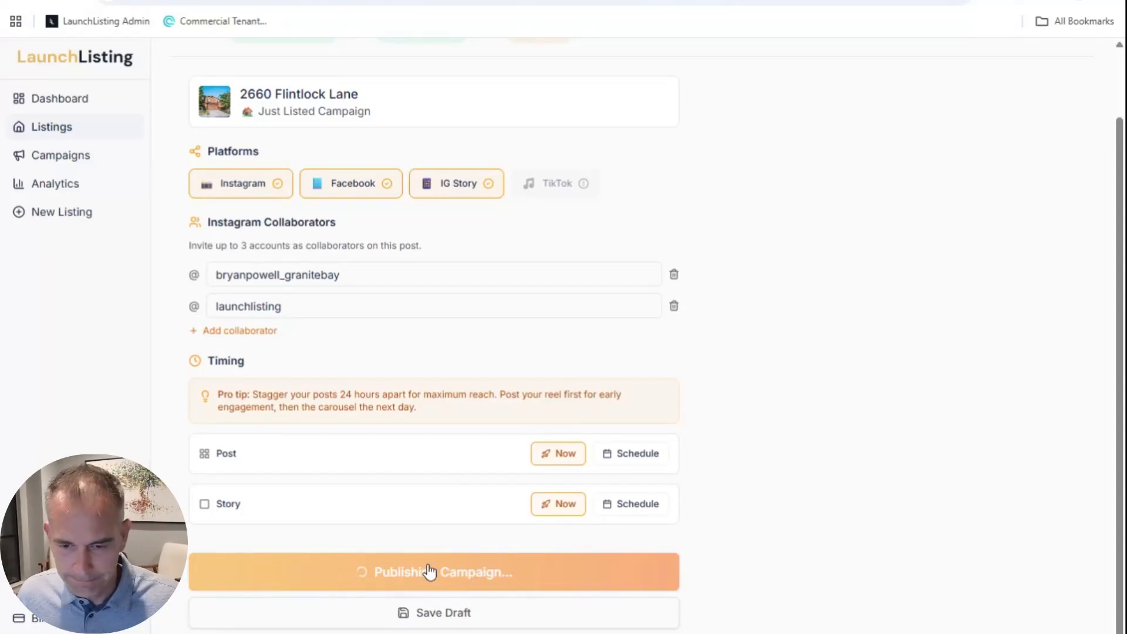